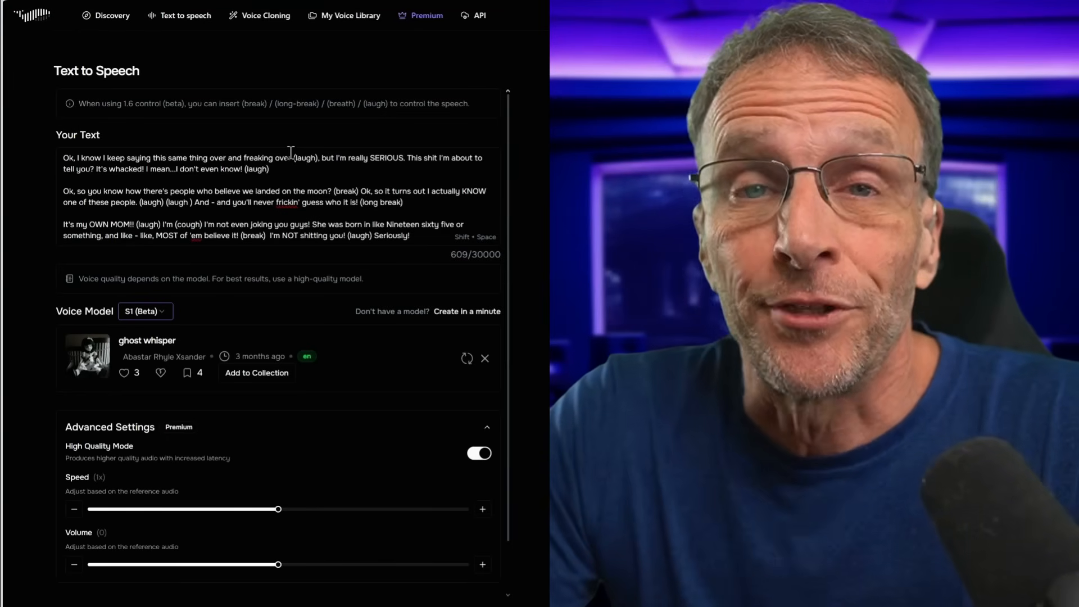
# Open the saved voice library and play the default audio sample of the Pig Man voice
pyautogui.click(337, 17)
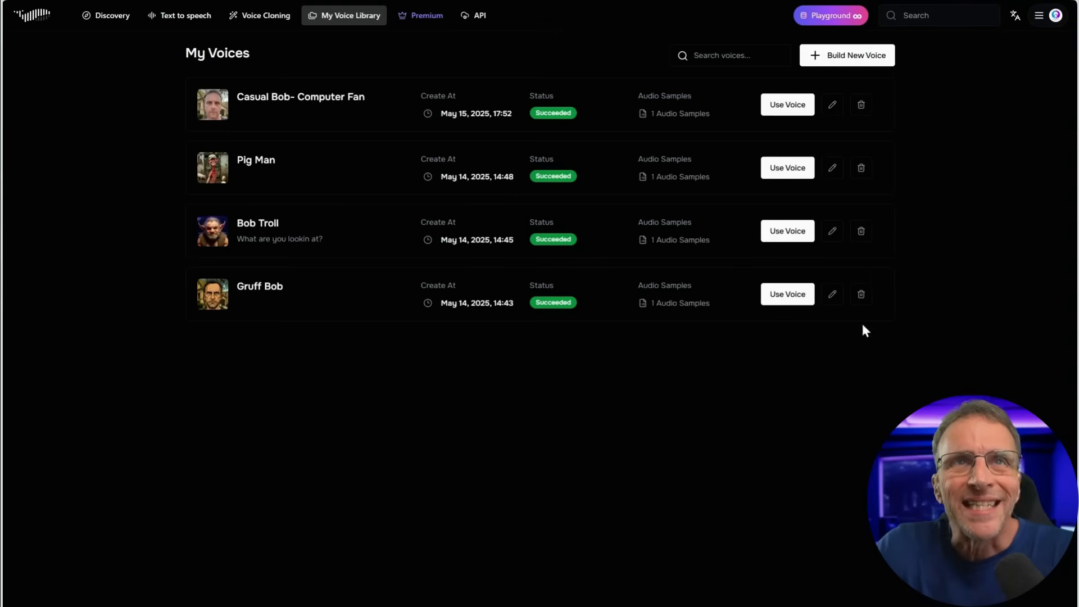
pyautogui.click(670, 120)
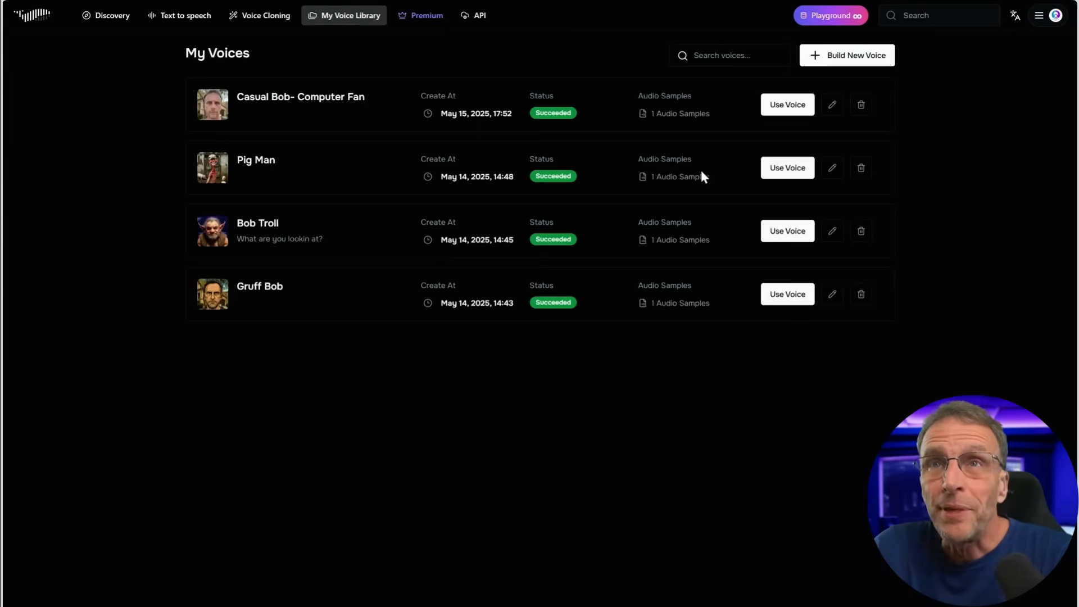
pyautogui.click(693, 181)
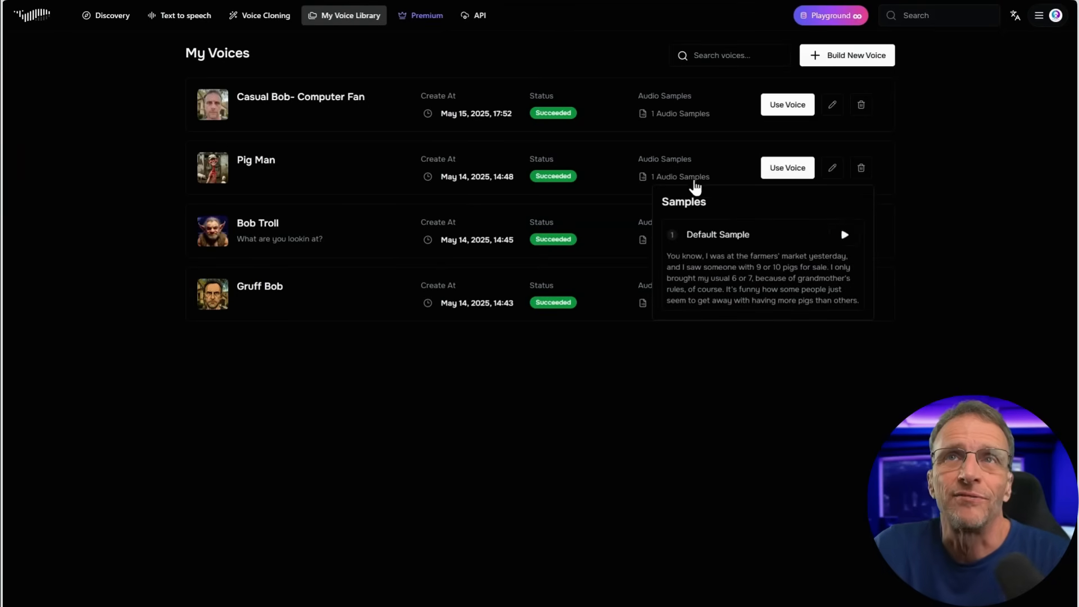
pyautogui.click(846, 237)
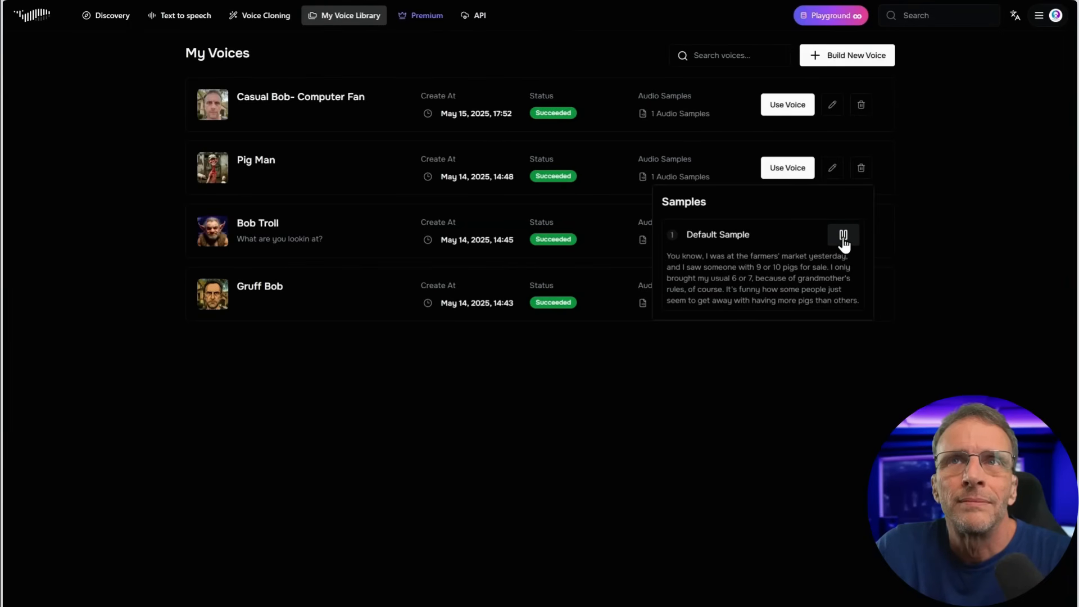
pyautogui.click(845, 242)
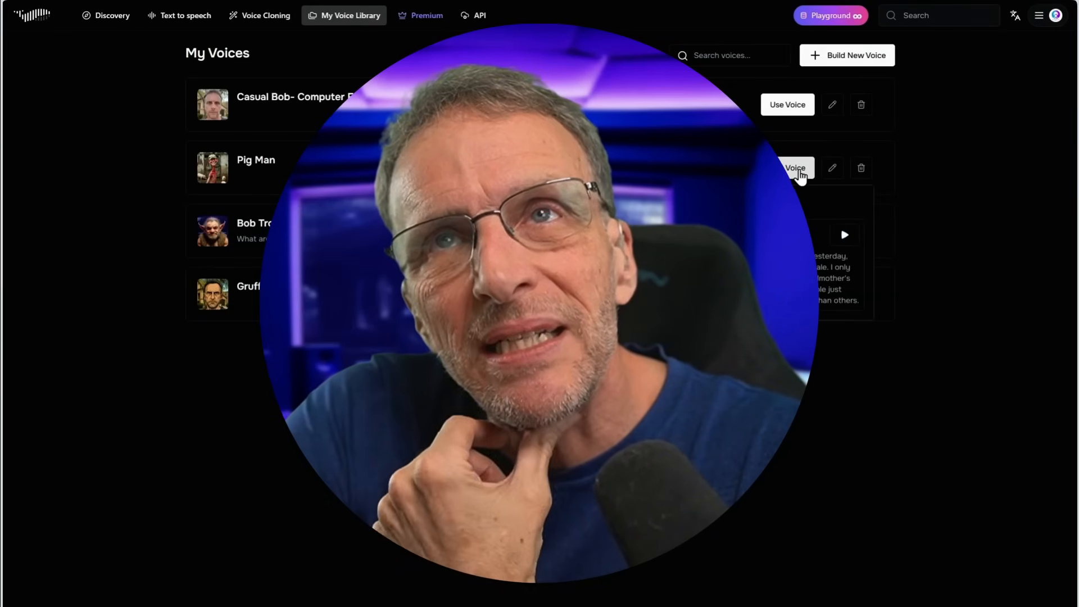
pyautogui.click(844, 242)
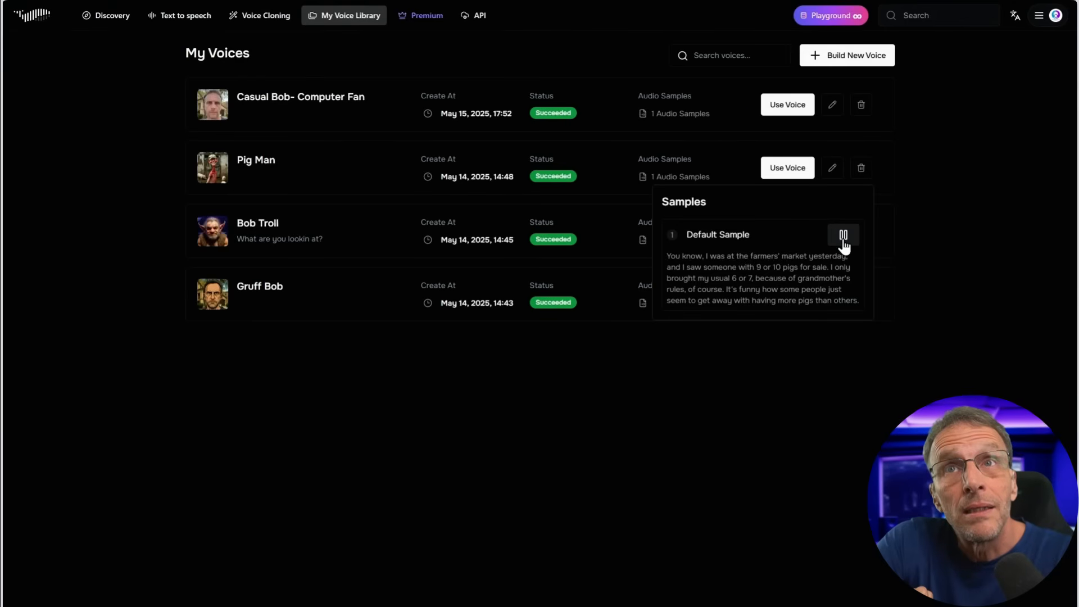
pyautogui.click(844, 243)
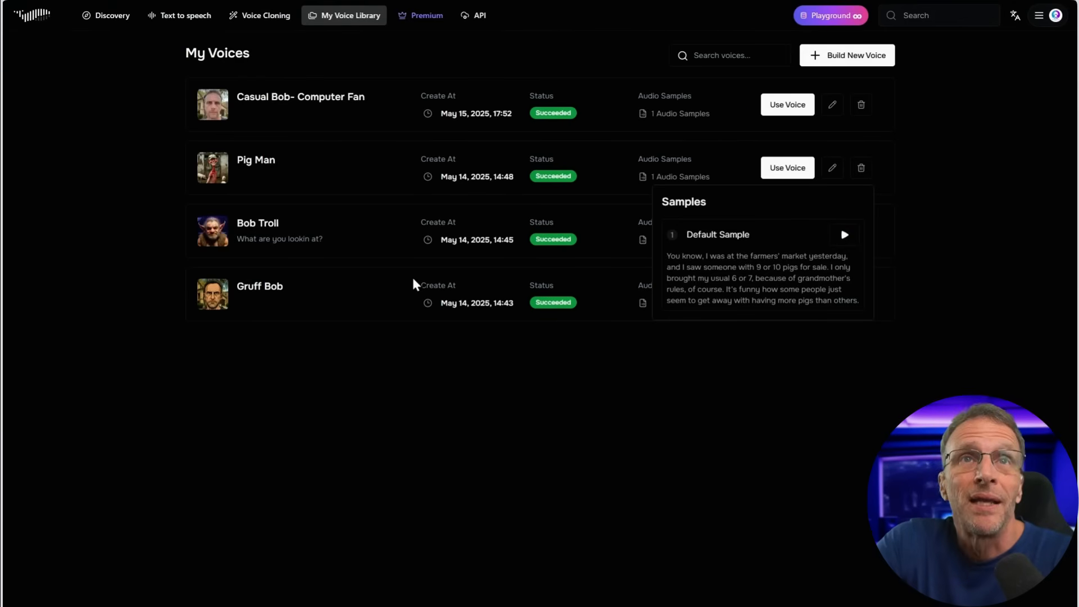
# Play the default audio samples of the Bob Troll and Gruff Bob voices
pyautogui.moveTo(680, 240)
pyautogui.click(844, 298)
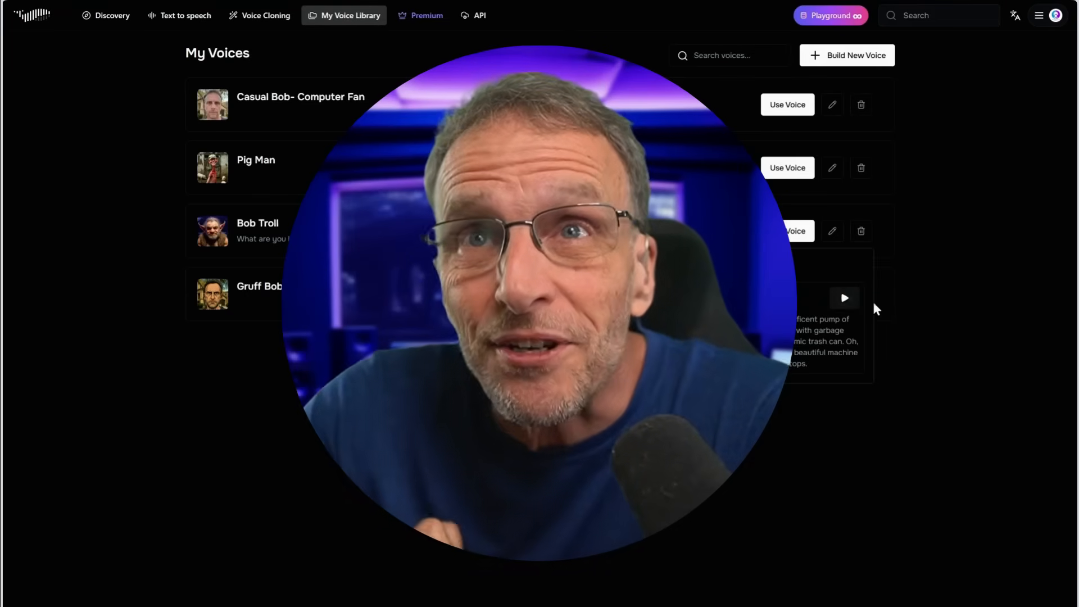
pyautogui.click(847, 306)
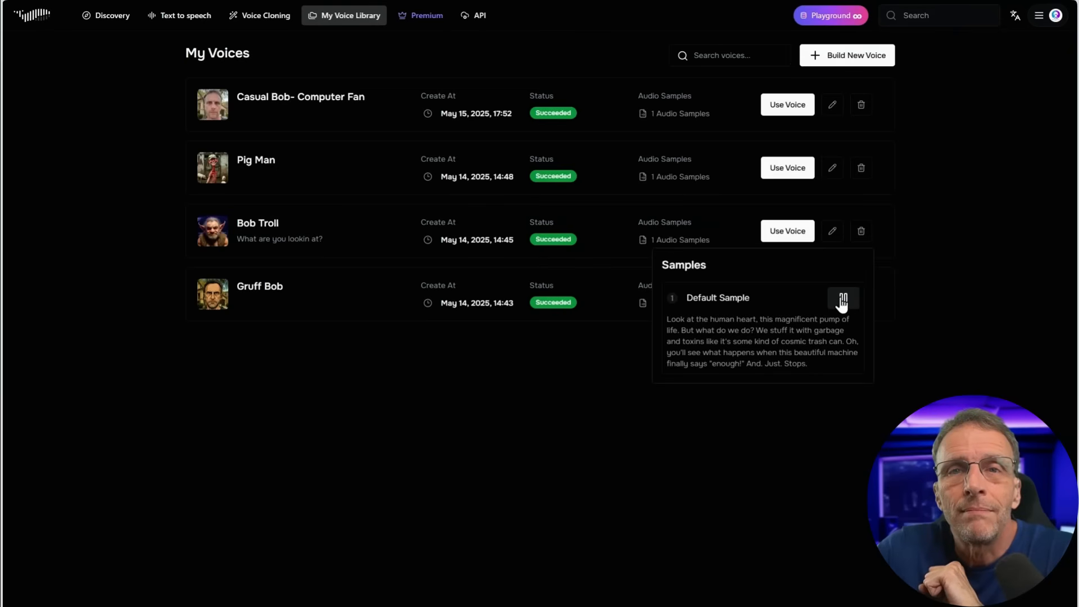
pyautogui.click(844, 299)
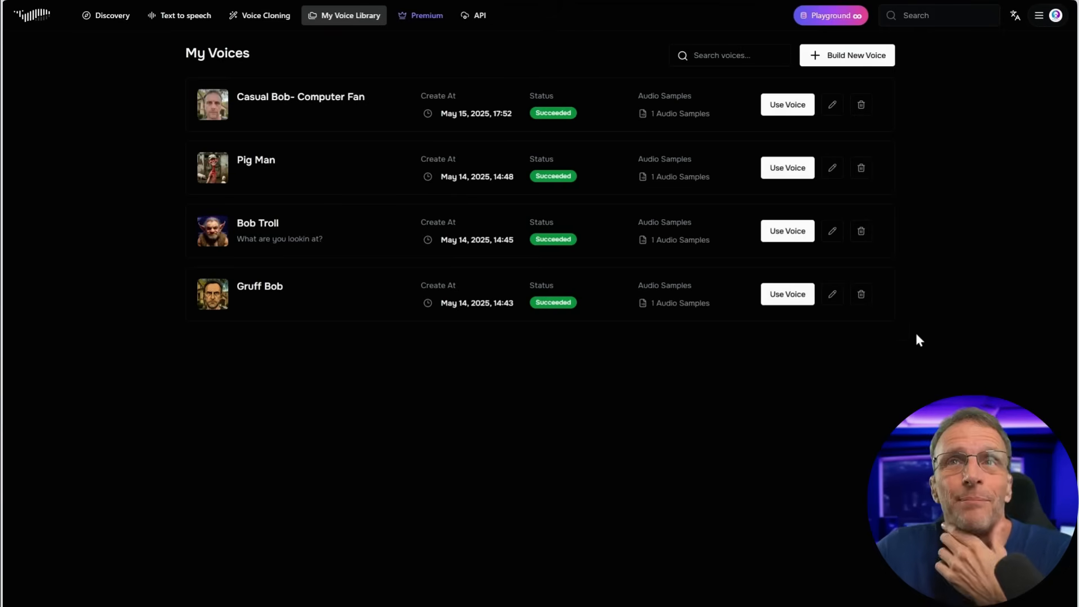
pyautogui.moveTo(681, 303)
pyautogui.click(845, 362)
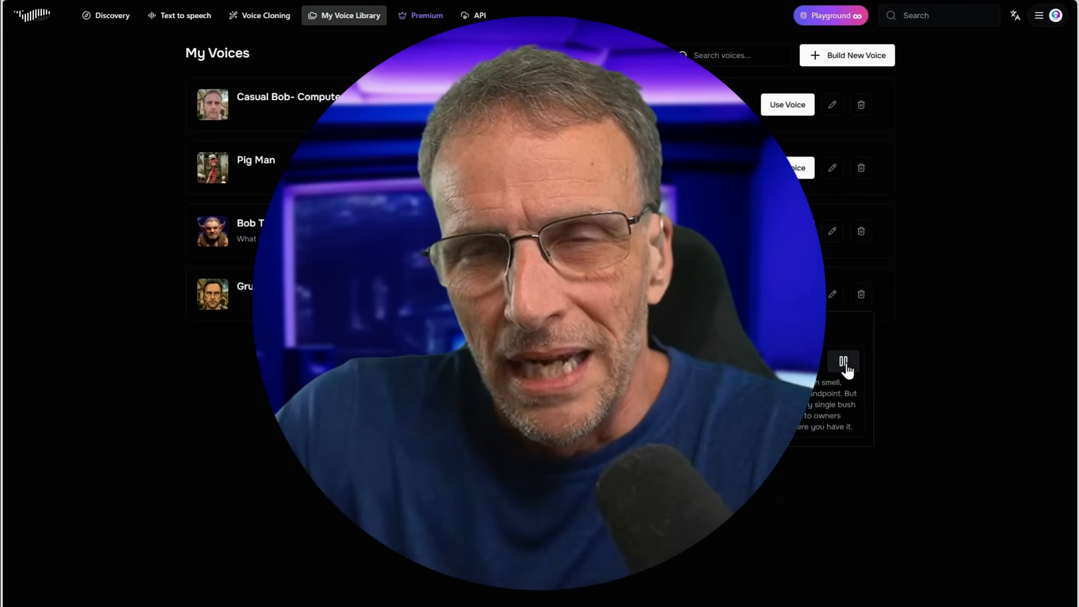
pyautogui.click(845, 364)
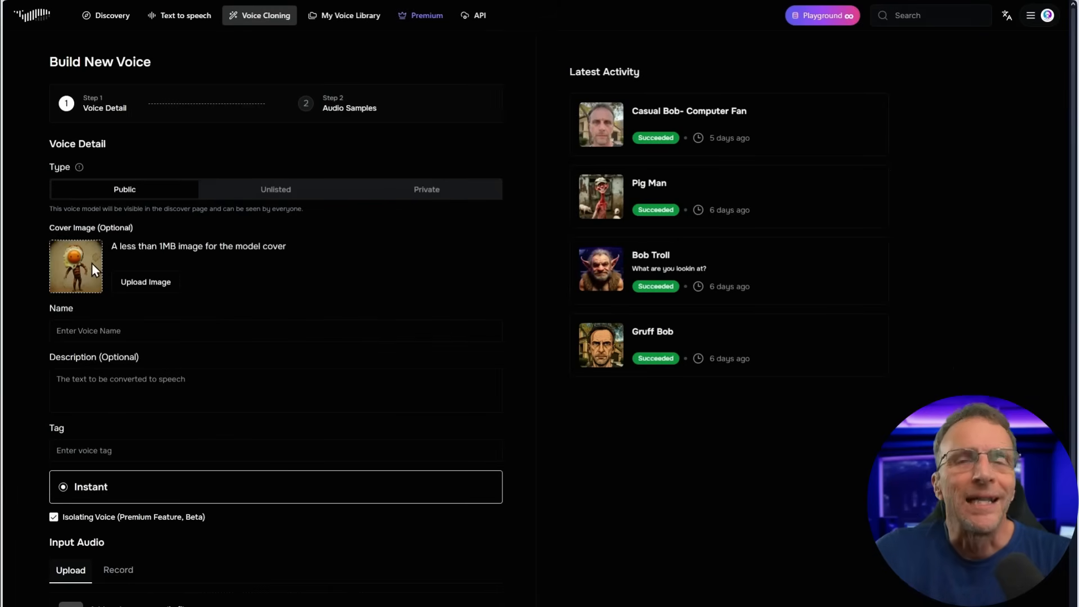
# Name the new voice "Egg Man" and give it the description "I am the Egg Man. Goo goo gah joob."
pyautogui.click(107, 329)
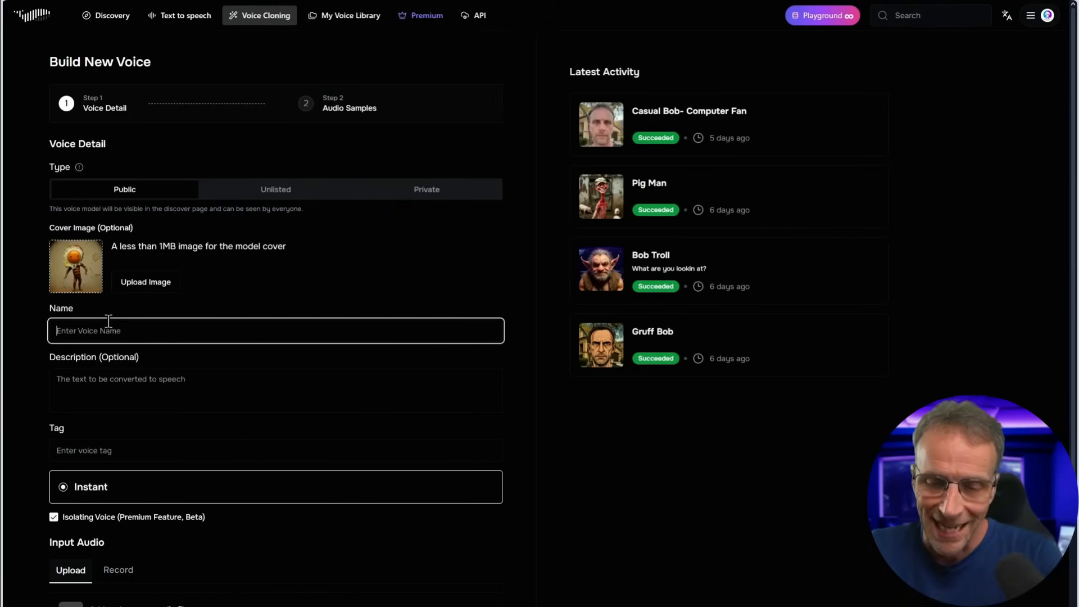
pyautogui.press('Tab')
pyautogui.write('I am the Egg Man. Goo goo gah joob.')
pyautogui.scroll(-3, 139, 496)
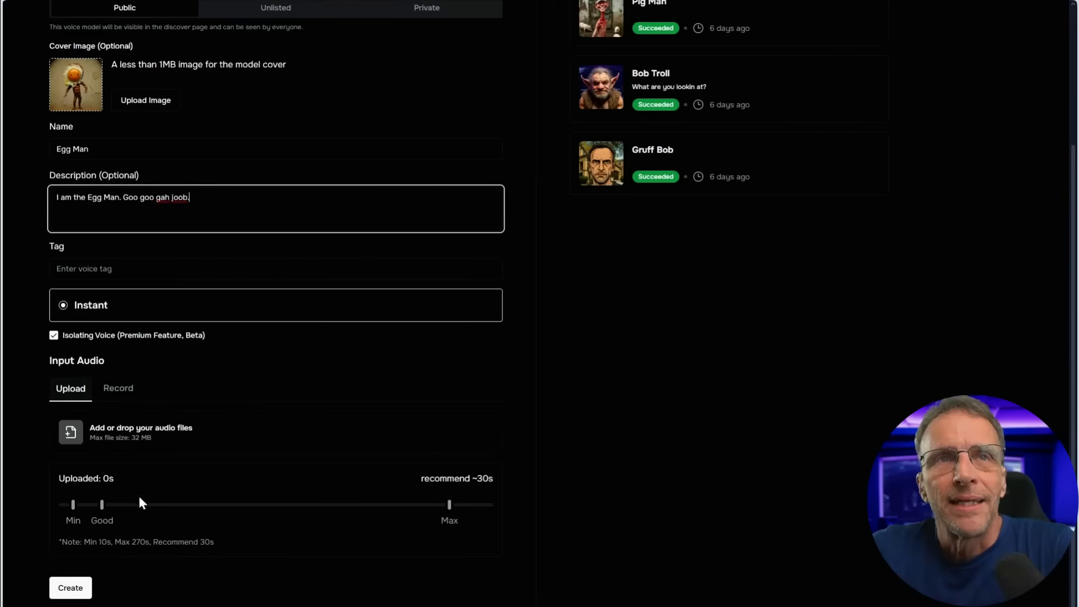
# Record about 38 seconds of speech as the input audio for the Egg Man voice
pyautogui.click(125, 395)
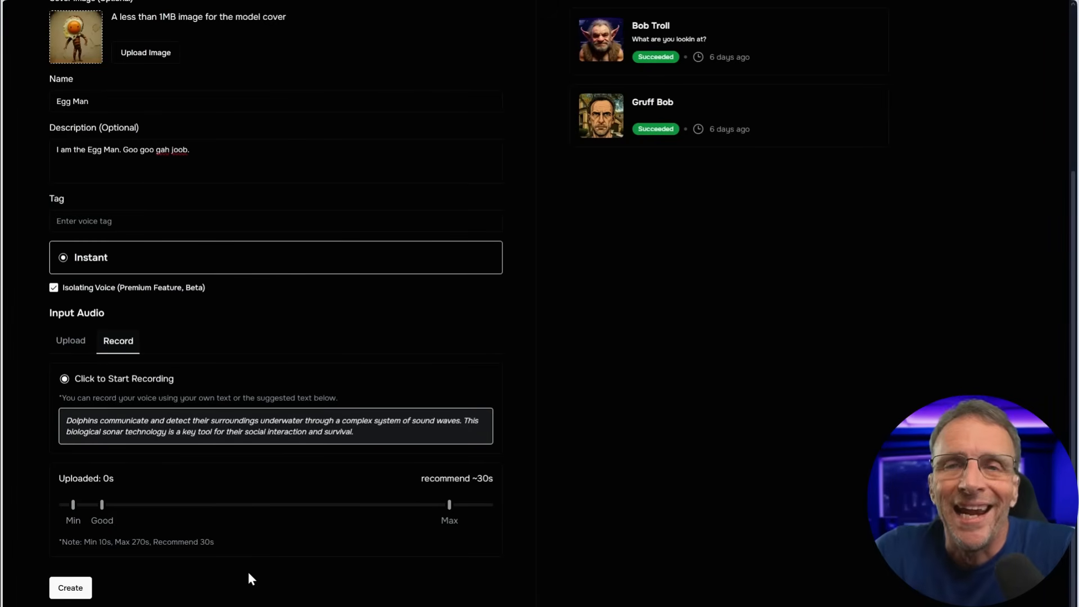
pyautogui.click(71, 587)
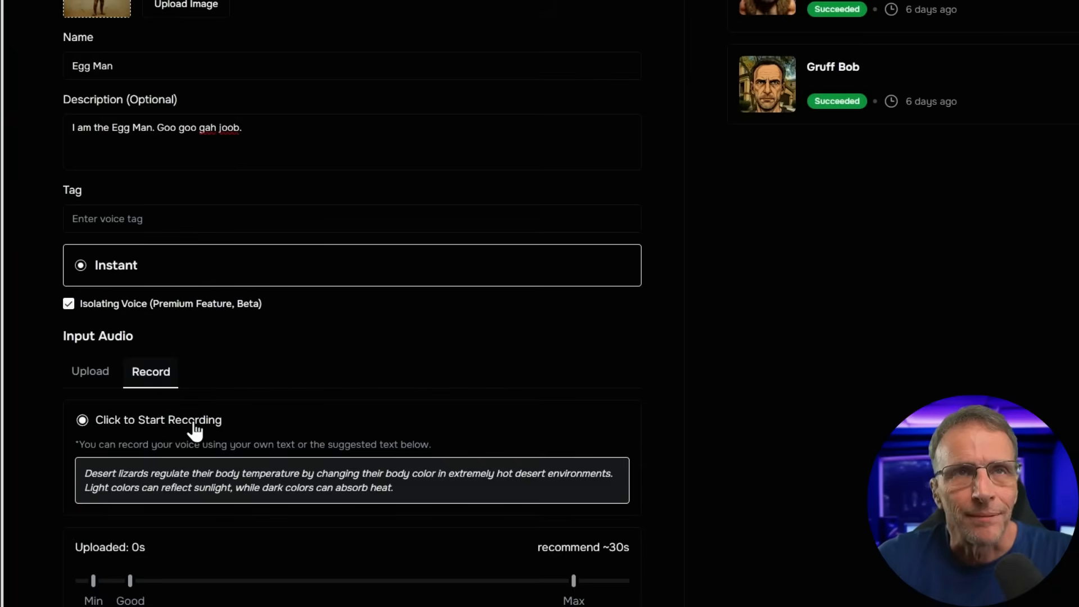
pyautogui.click(193, 422)
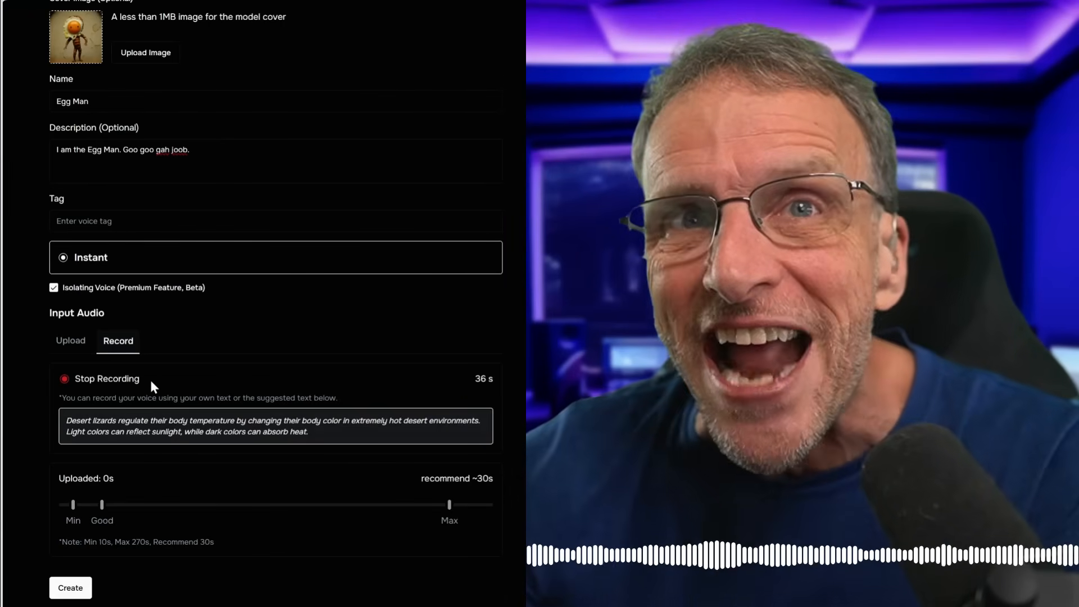
pyautogui.click(149, 378)
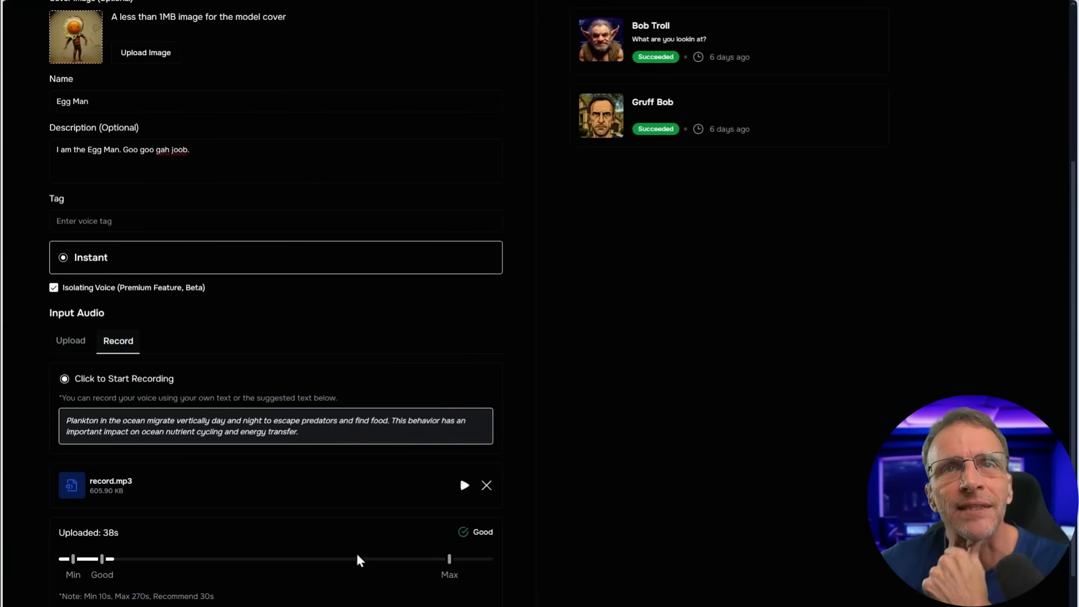
# Preview the recorded record.mp3 and create the Egg Man voice from it
pyautogui.click(465, 487)
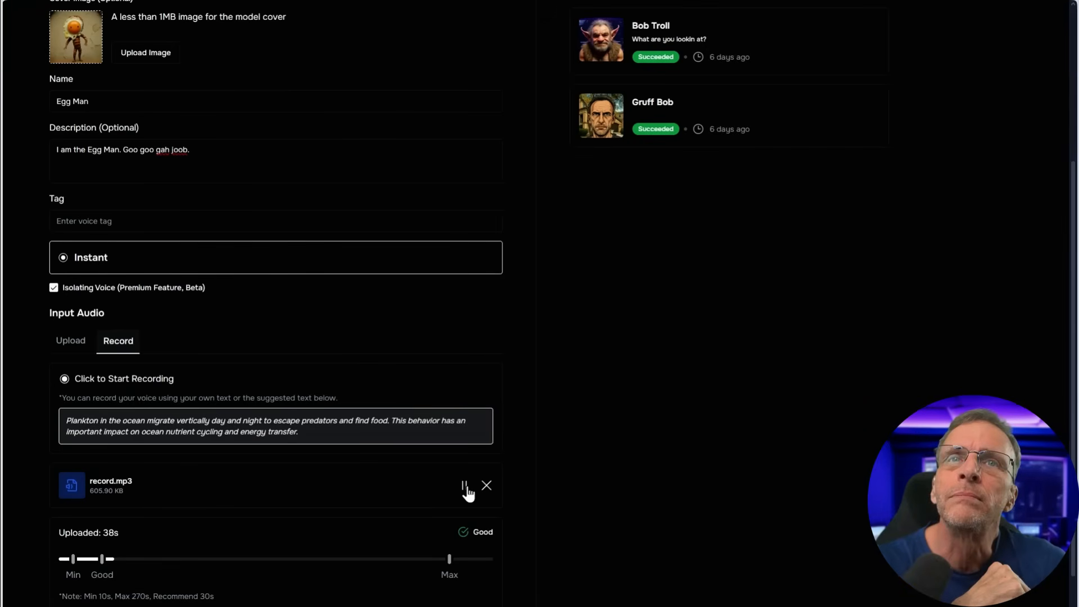
pyautogui.click(466, 488)
pyautogui.scroll(-1, 198, 560)
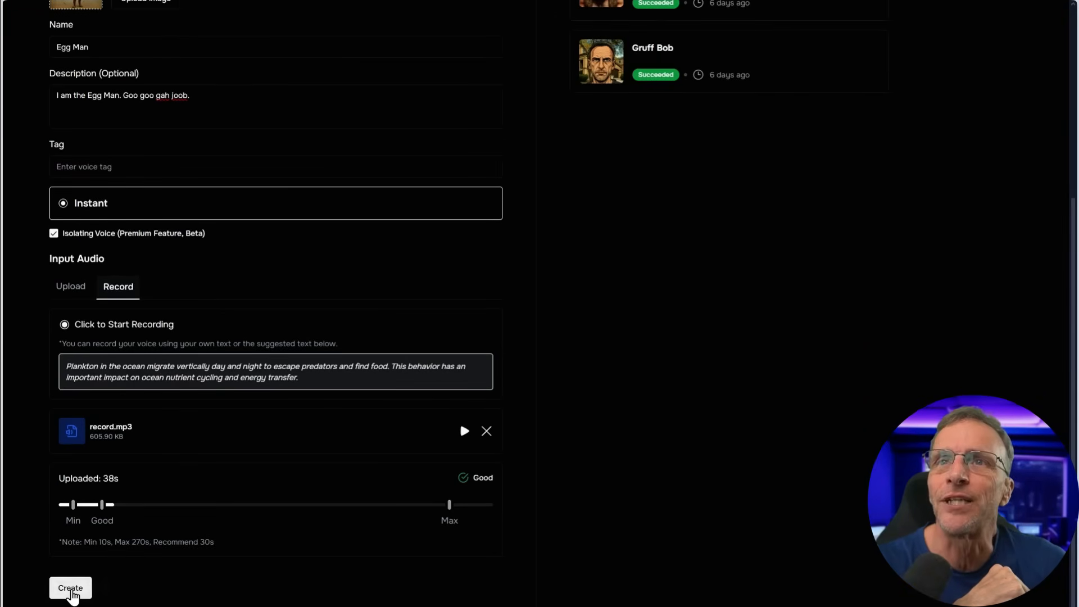
pyautogui.click(70, 591)
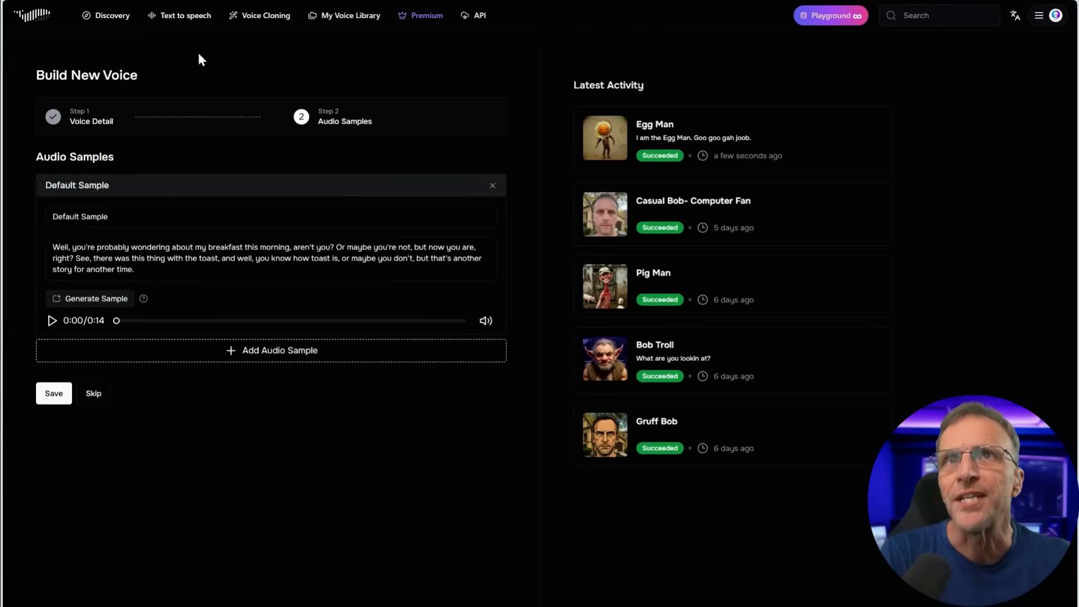
# Start an Instant Speech and replace the script with "Hey, sorry. I know you're tryin' to get that finished, and"
pyautogui.click(181, 18)
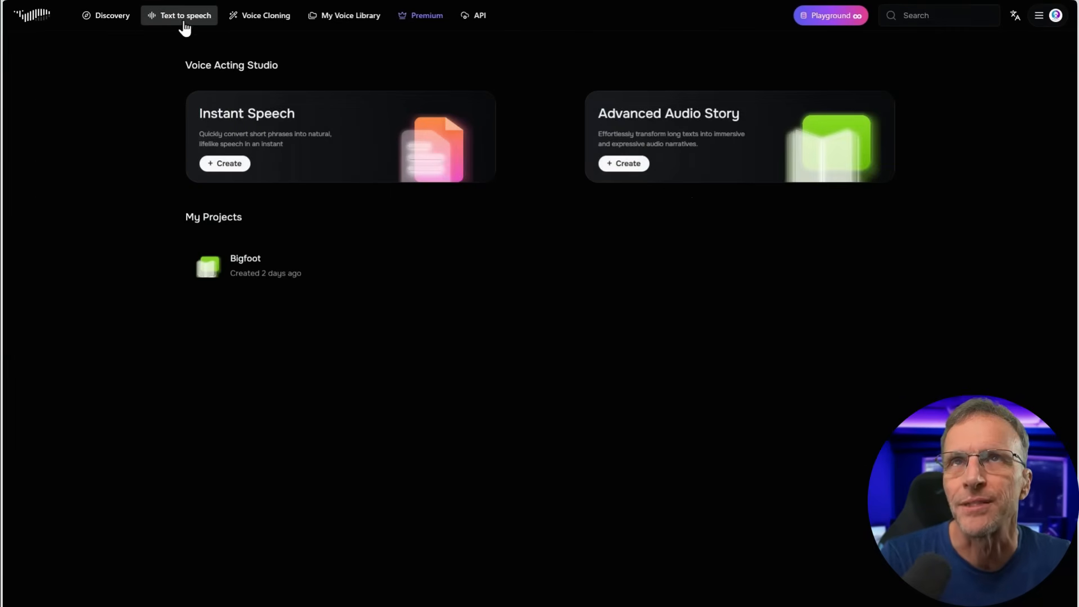
pyautogui.click(226, 165)
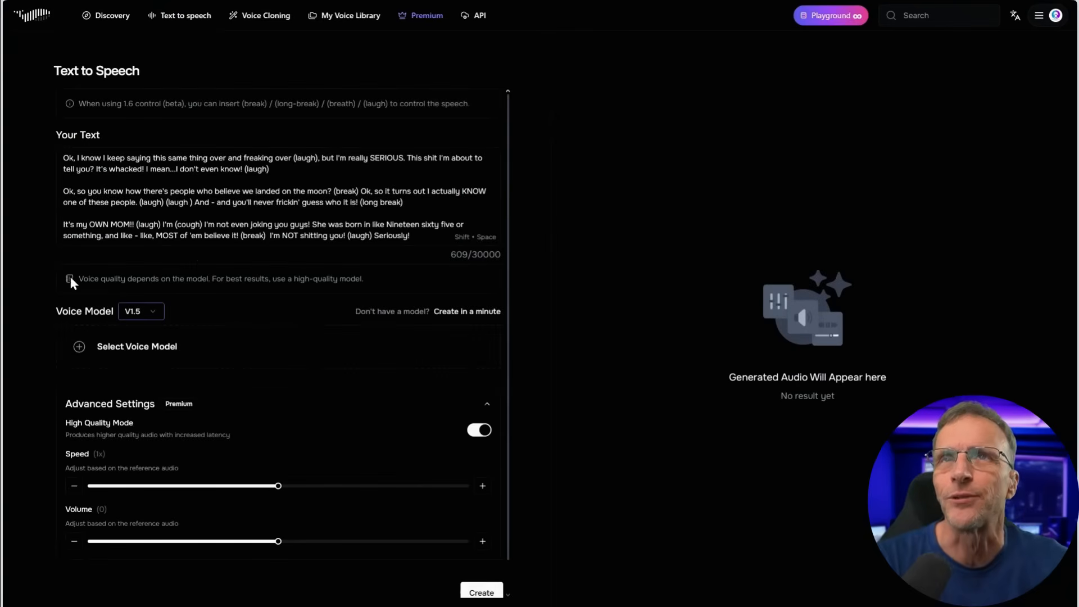
pyautogui.click(429, 236)
pyautogui.hotkey('ctrl', 'a')
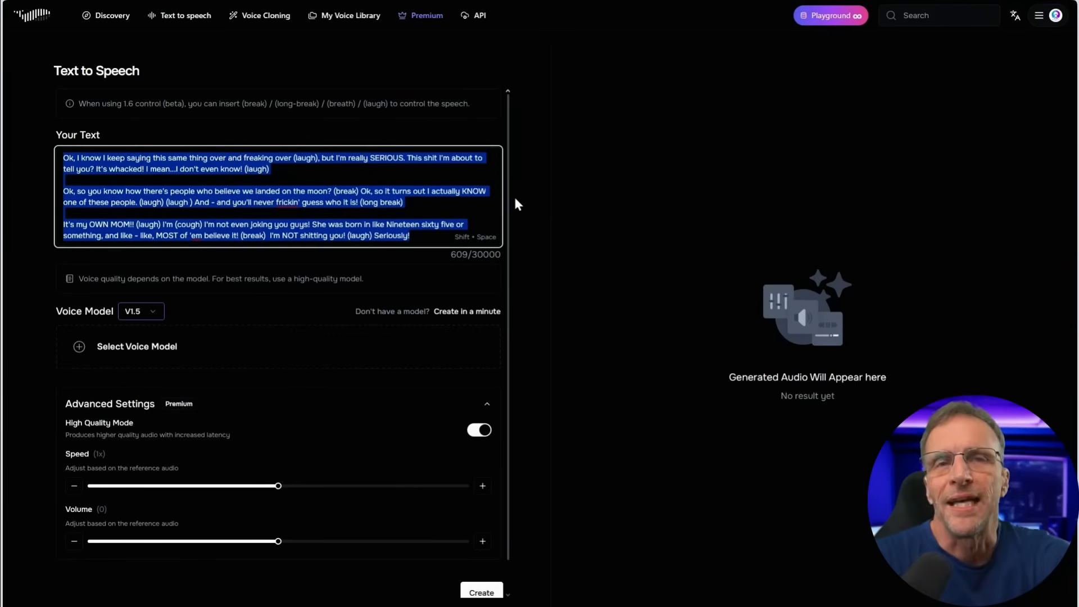
pyautogui.write("Hey, sorry. I know you're tryin")
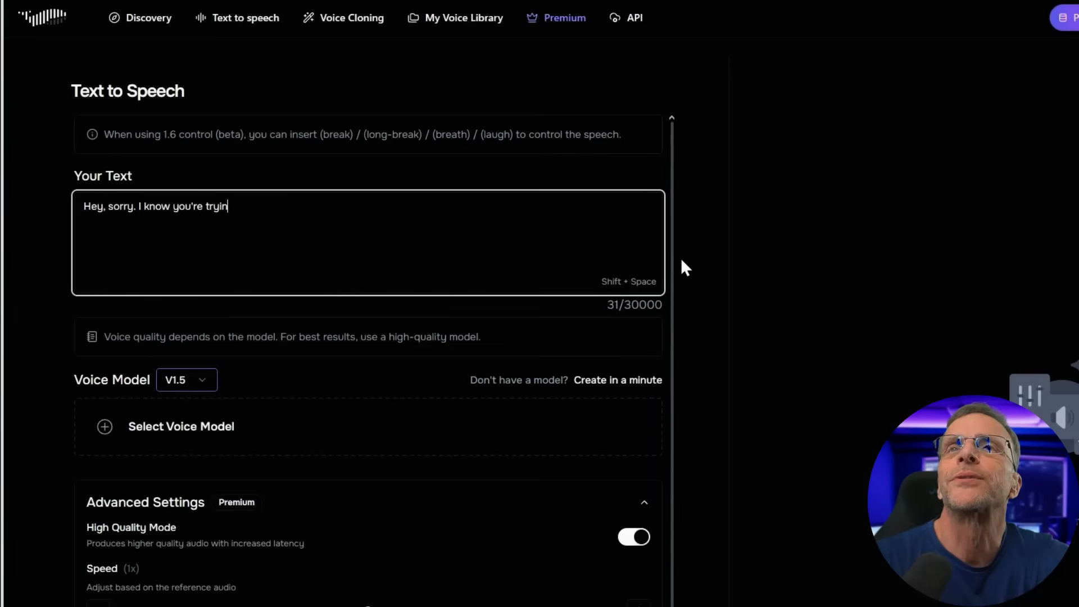
pyautogui.write("' to get that finishe")
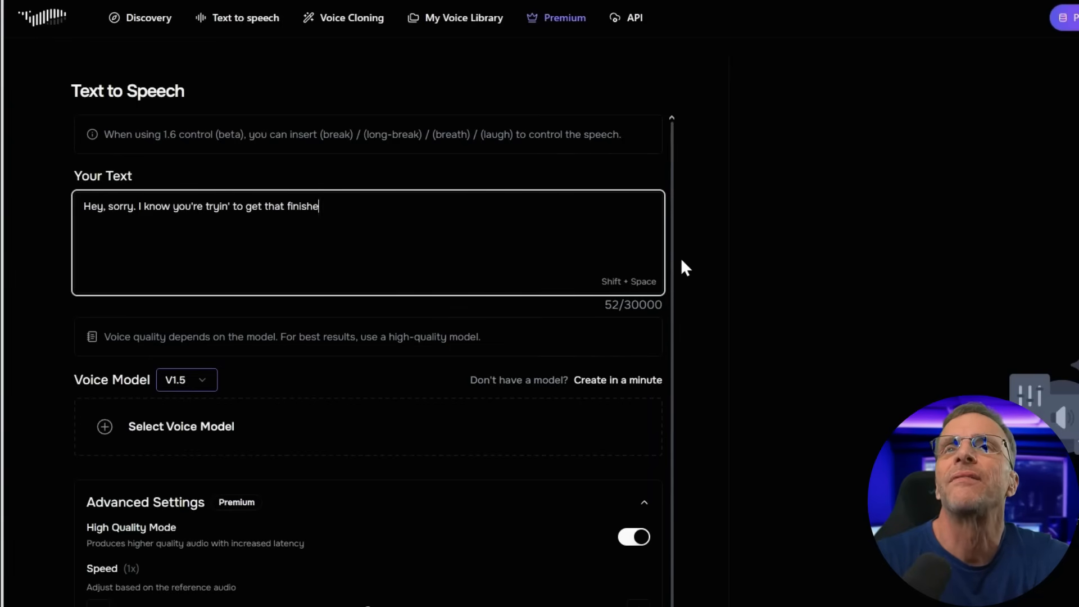
pyautogui.write('d, and I said ')
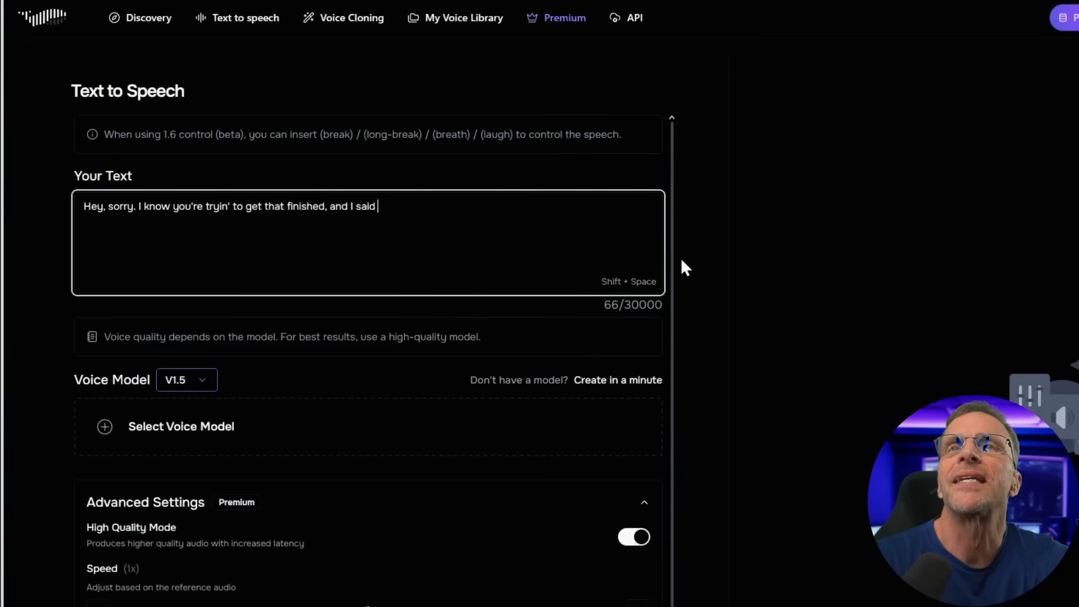
pyautogui.write("i wasn't going to interrupt")
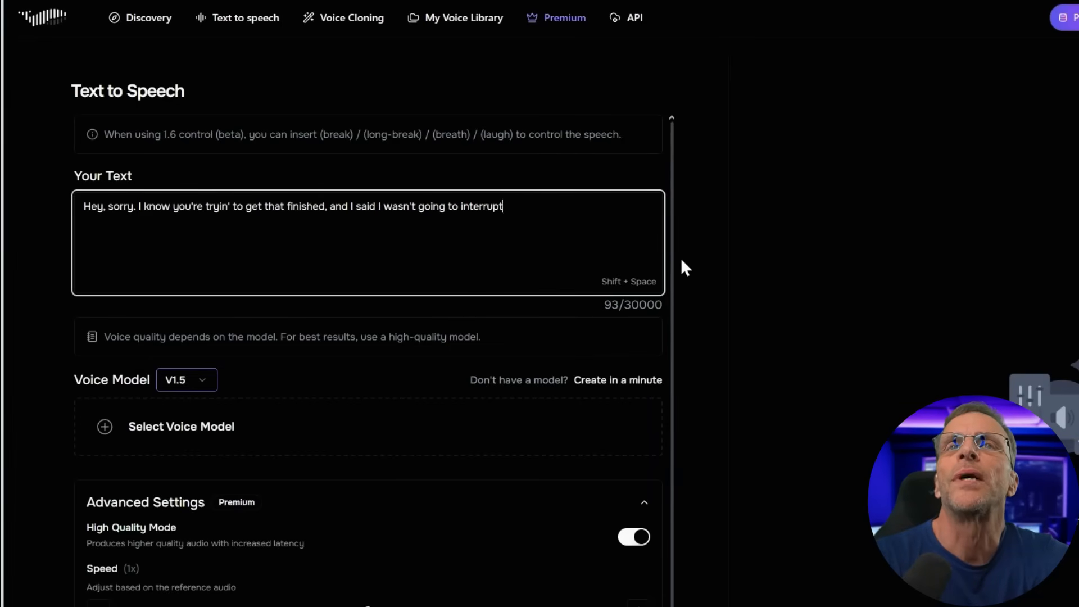
pyautogui.write(' you anymore, but - uh - but the th')
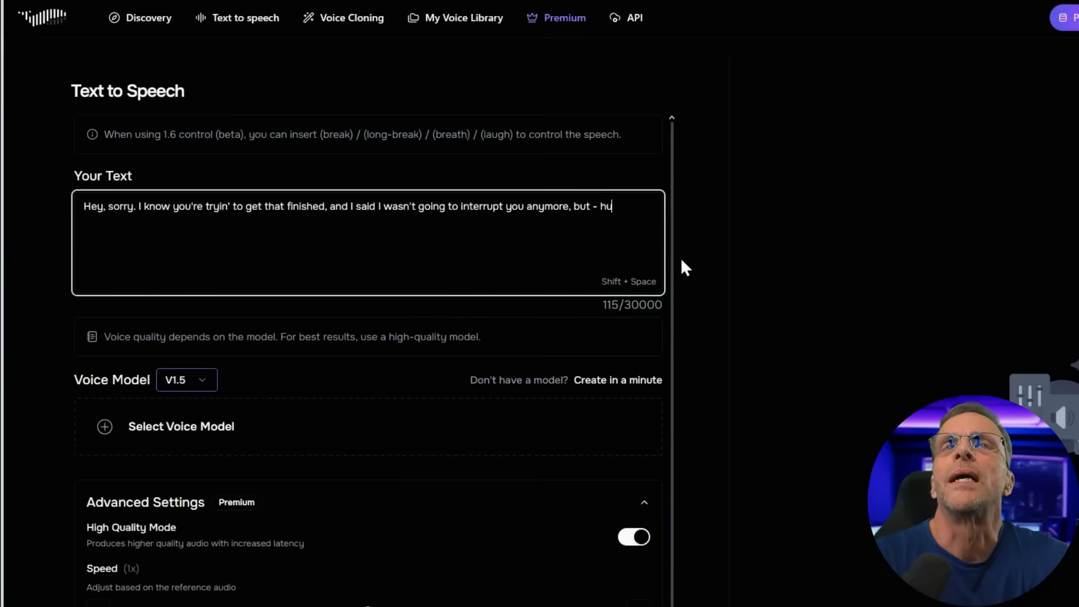
pyautogui.write("ing is, I'm gettin")
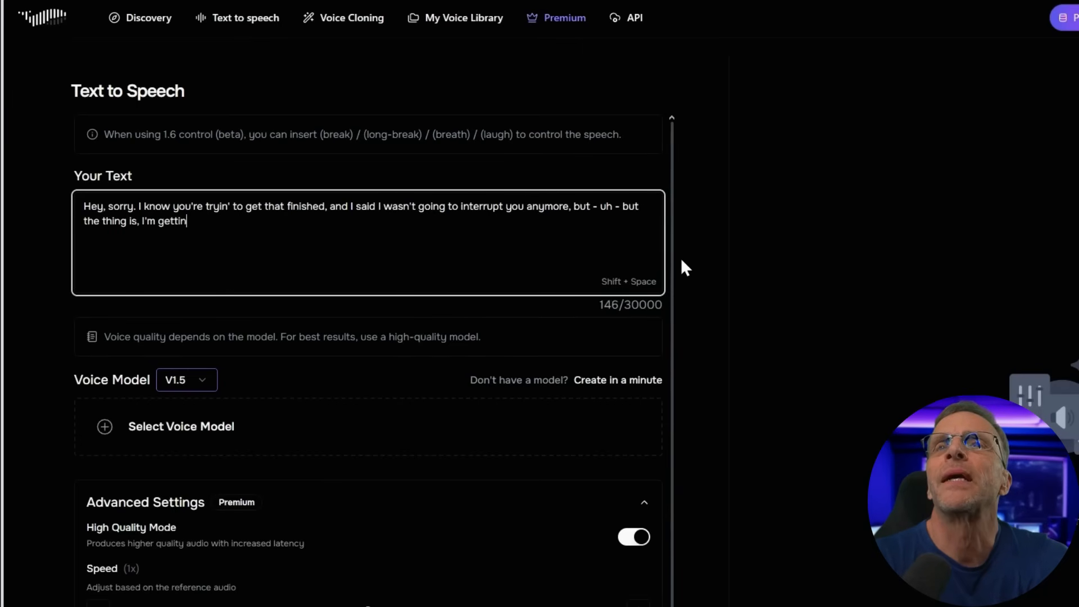
pyautogui.write('g this stupid damn ')
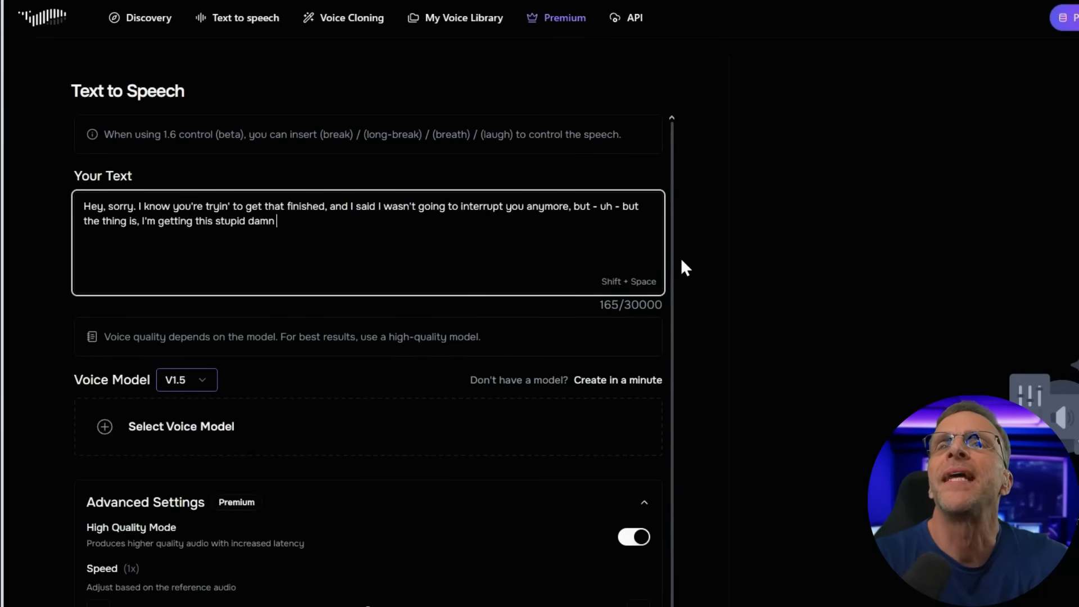
pyautogui.write('error every time I ')
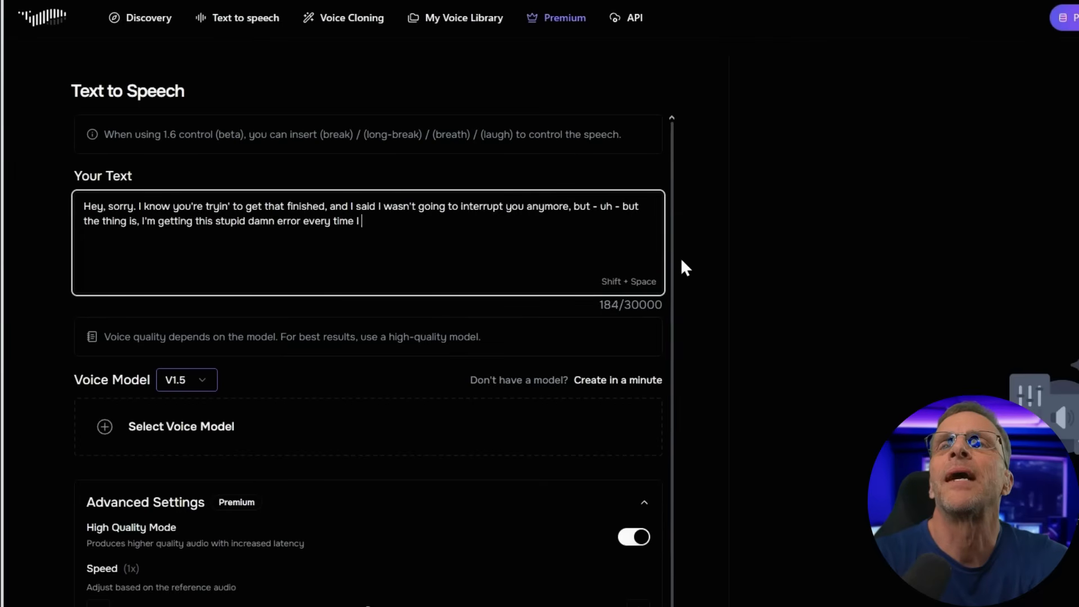
pyautogui.write('try to upload yo')
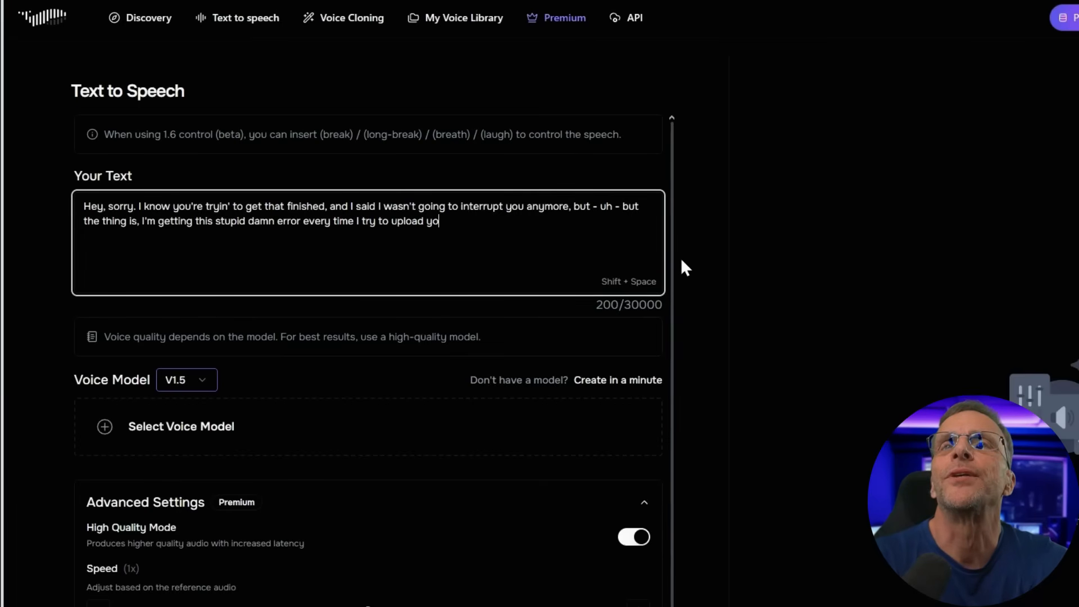
pyautogui.write('ur file. Is there something ')
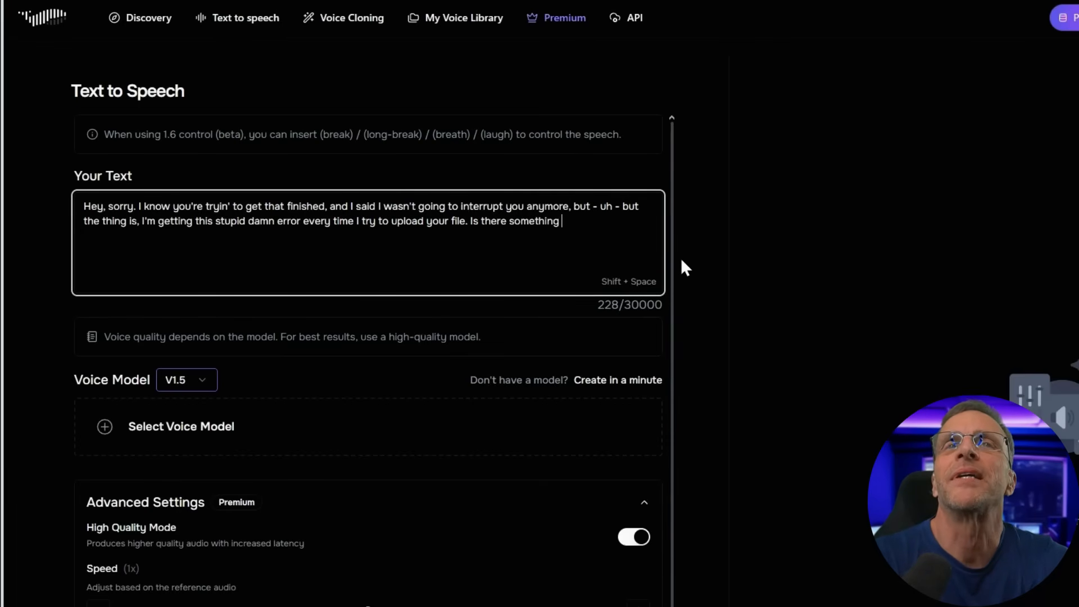
pyautogui.write('weird about it?')
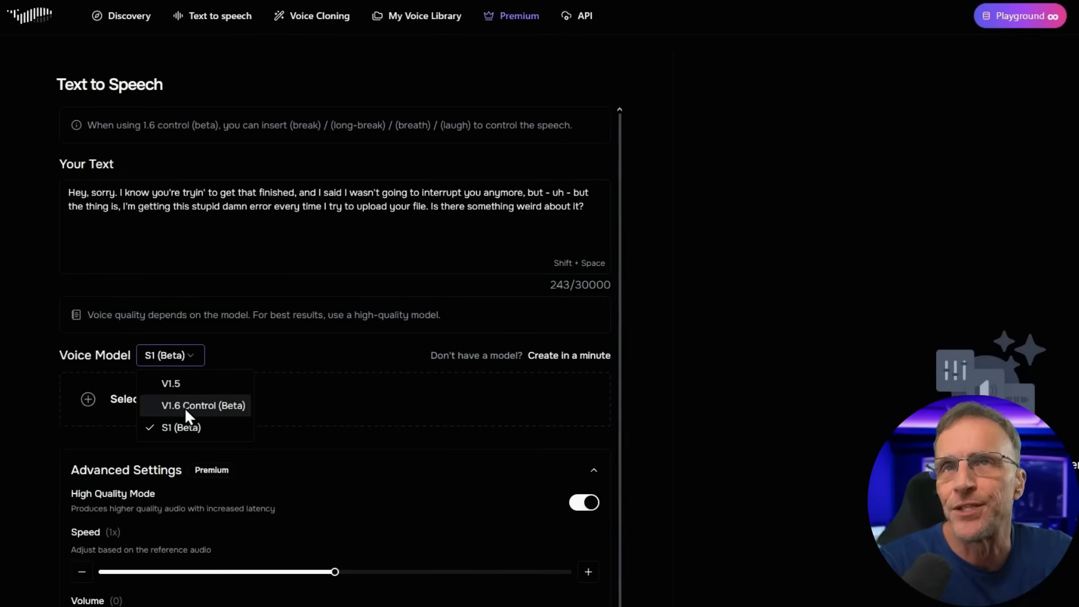
# Keep the S1 (Beta) model and select the Egg Man voice from the personal voices
pyautogui.click(318, 370)
pyautogui.click(167, 409)
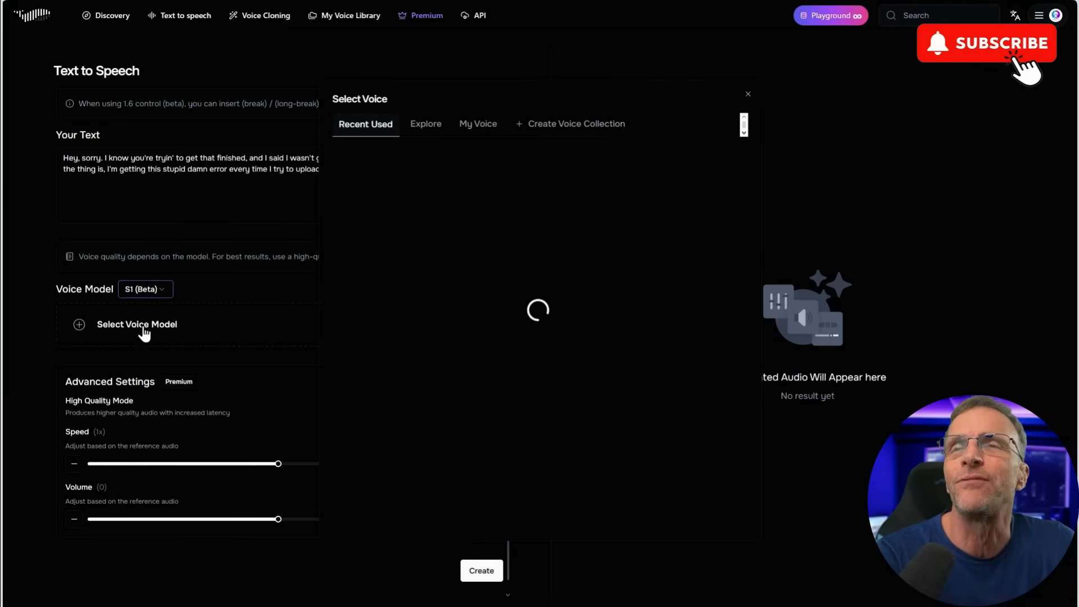
pyautogui.click(585, 156)
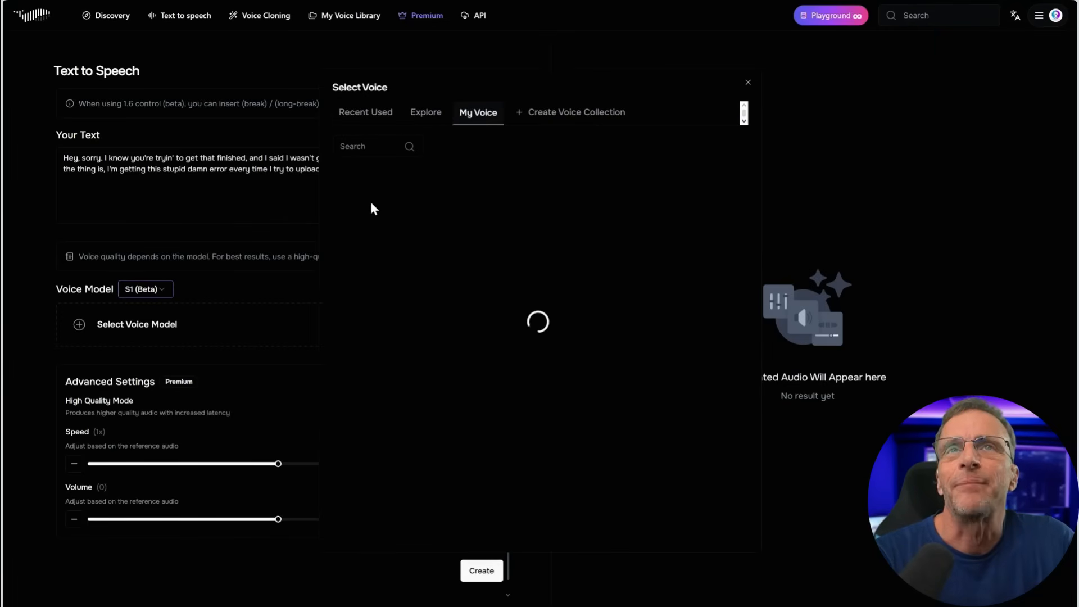
pyautogui.scroll(-2, 451, 443)
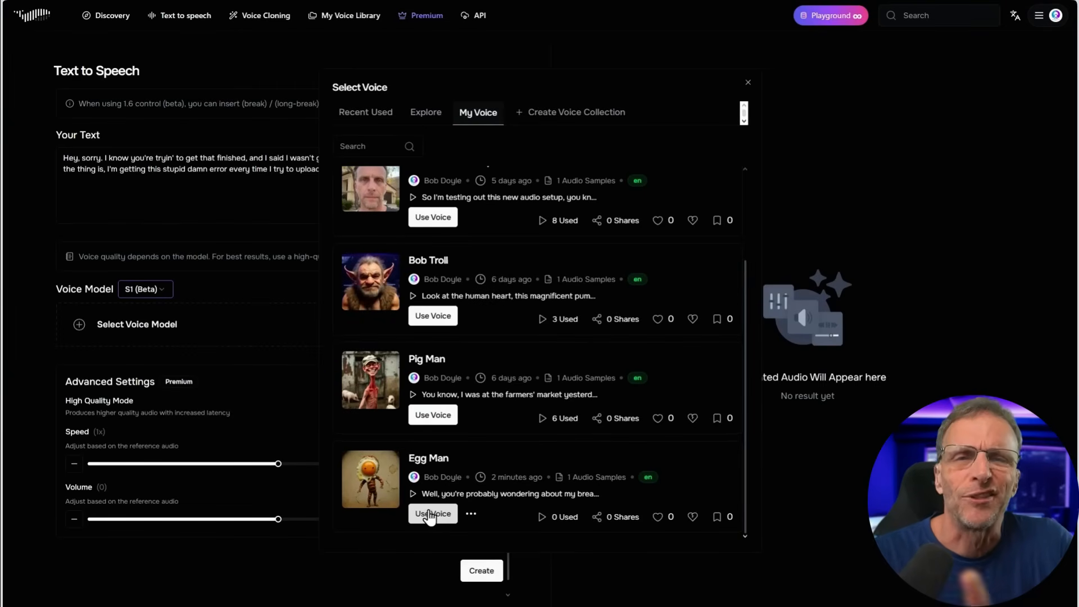
pyautogui.click(428, 514)
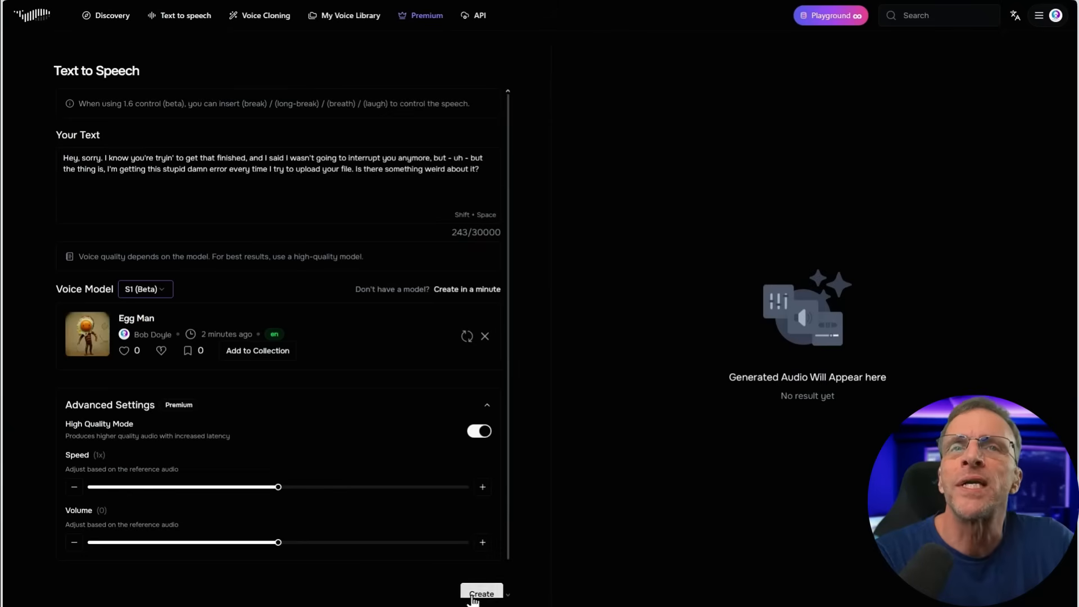
# Turn off High Quality Mode and generate the speech with the Egg Man voice
pyautogui.scroll(-1, 481, 585)
pyautogui.click(474, 401)
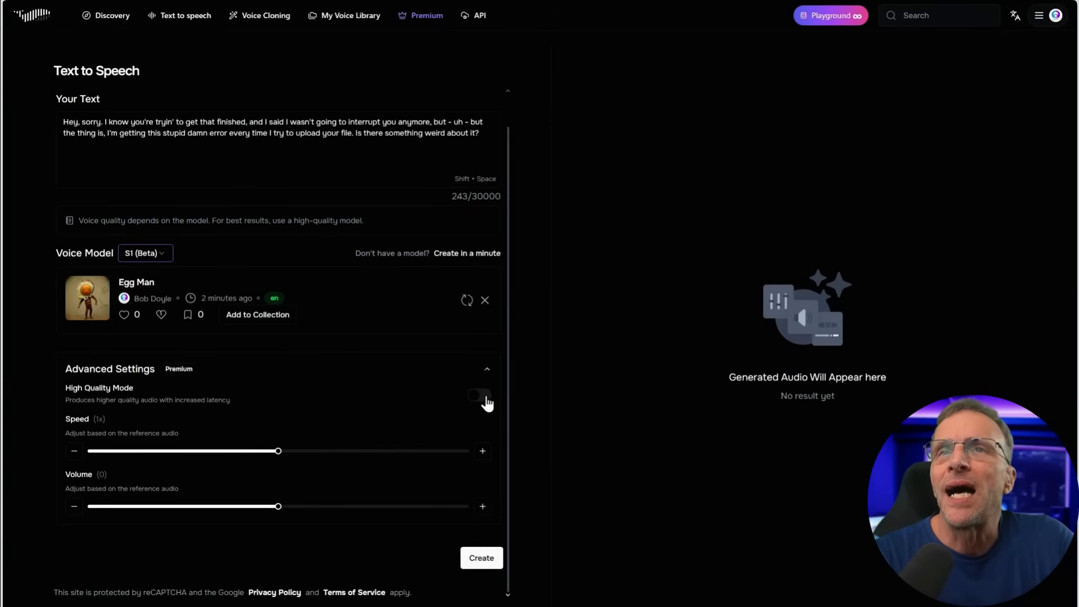
pyautogui.click(479, 560)
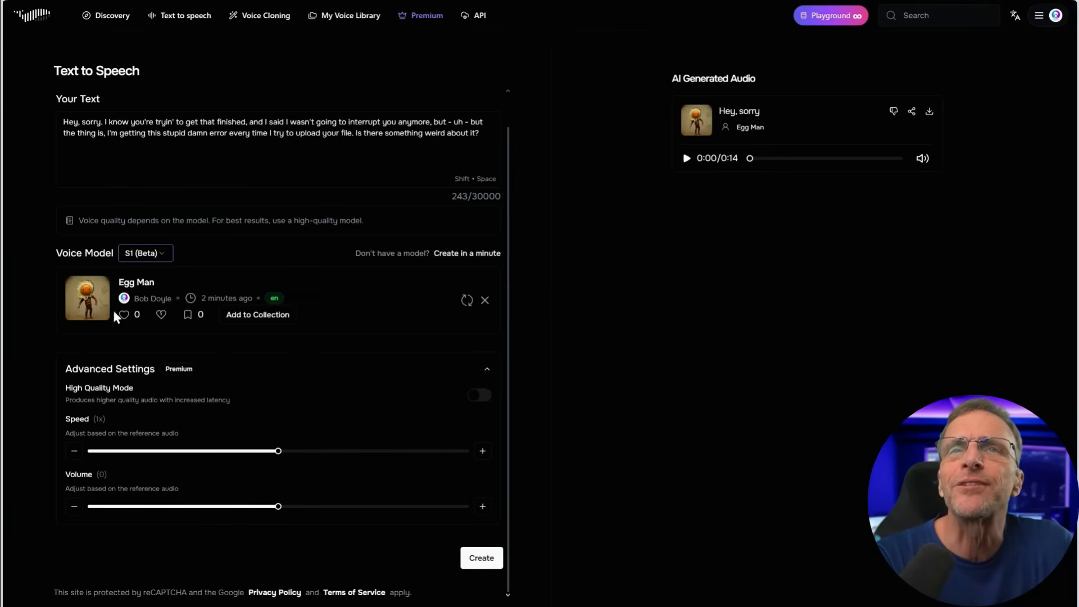
# Reopen the voice selection and search the public voice library for "kid"
pyautogui.click(466, 300)
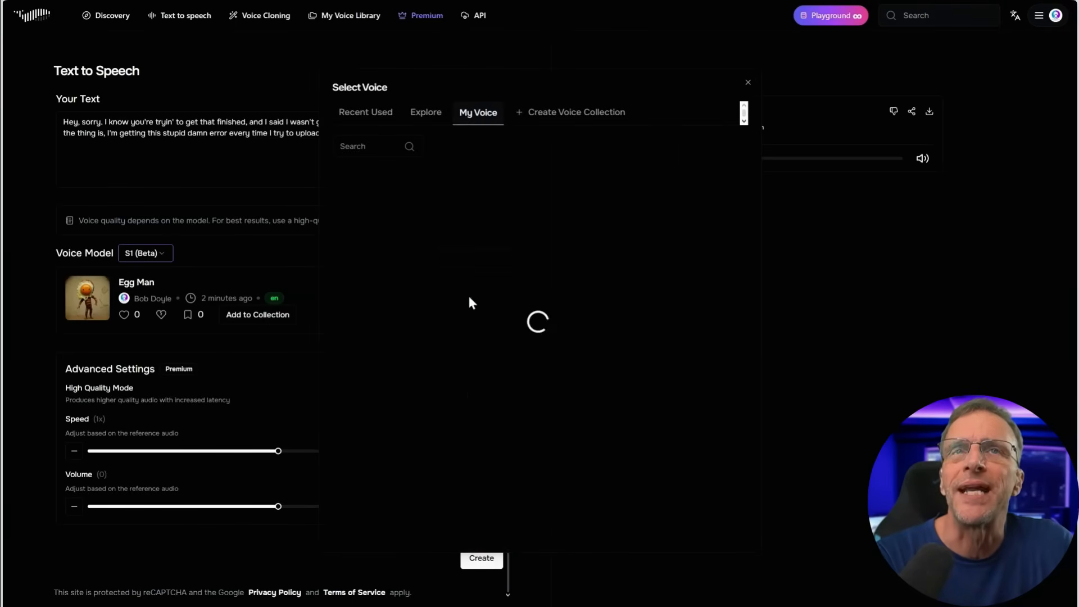
pyautogui.click(416, 115)
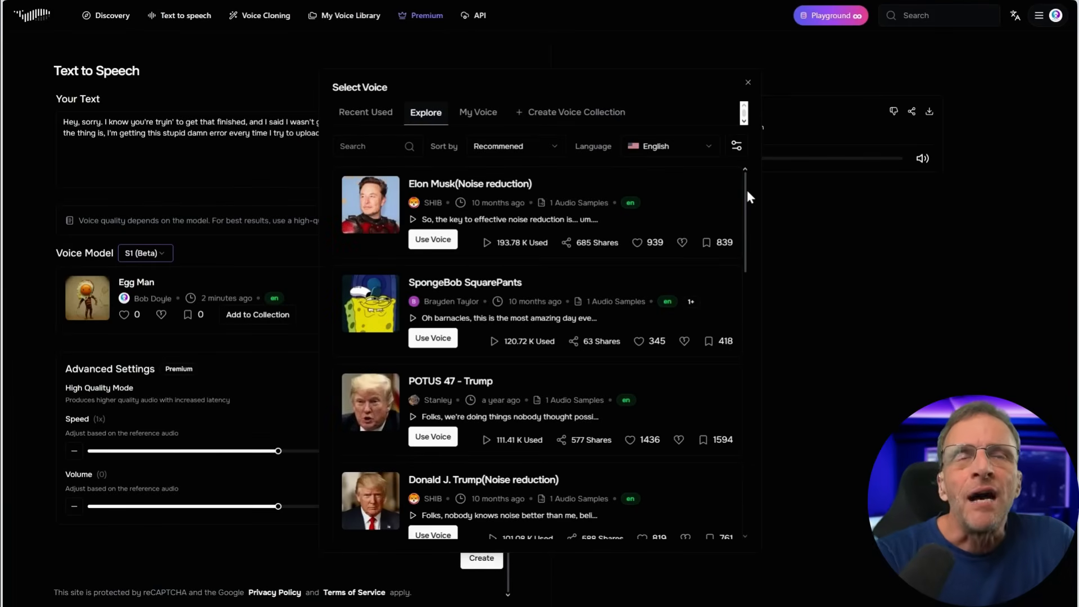
pyautogui.moveTo(743, 188); pyautogui.dragTo(759, 154)
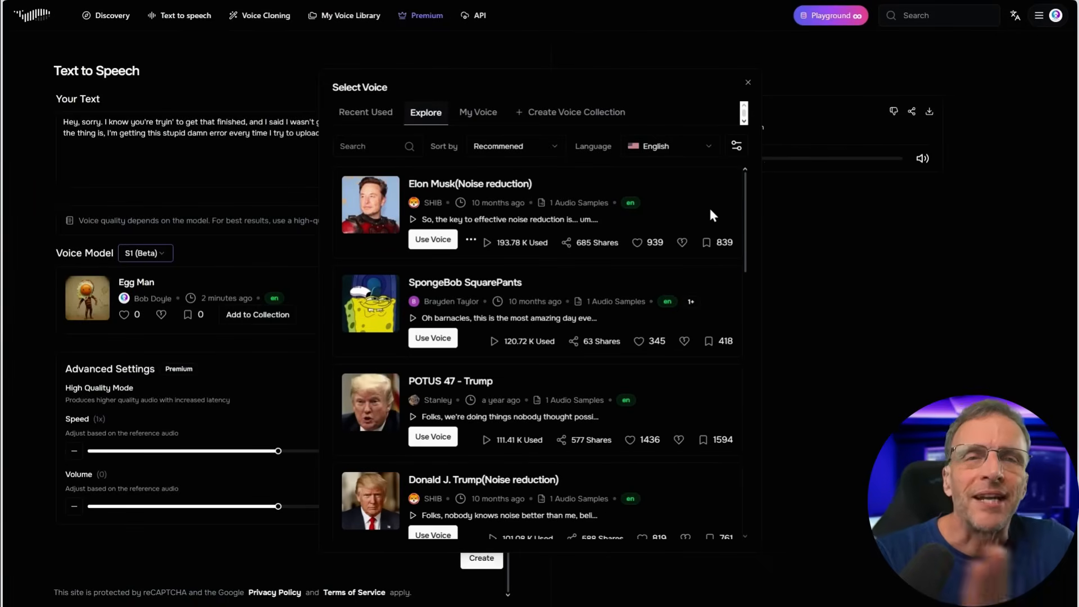
pyautogui.click(355, 146)
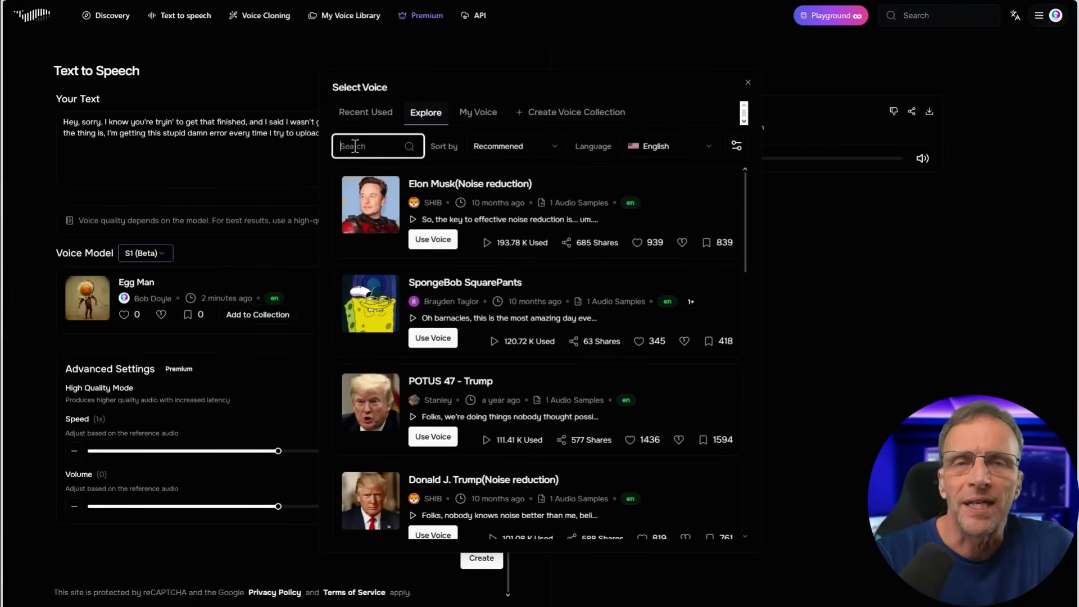
pyautogui.write('kid')
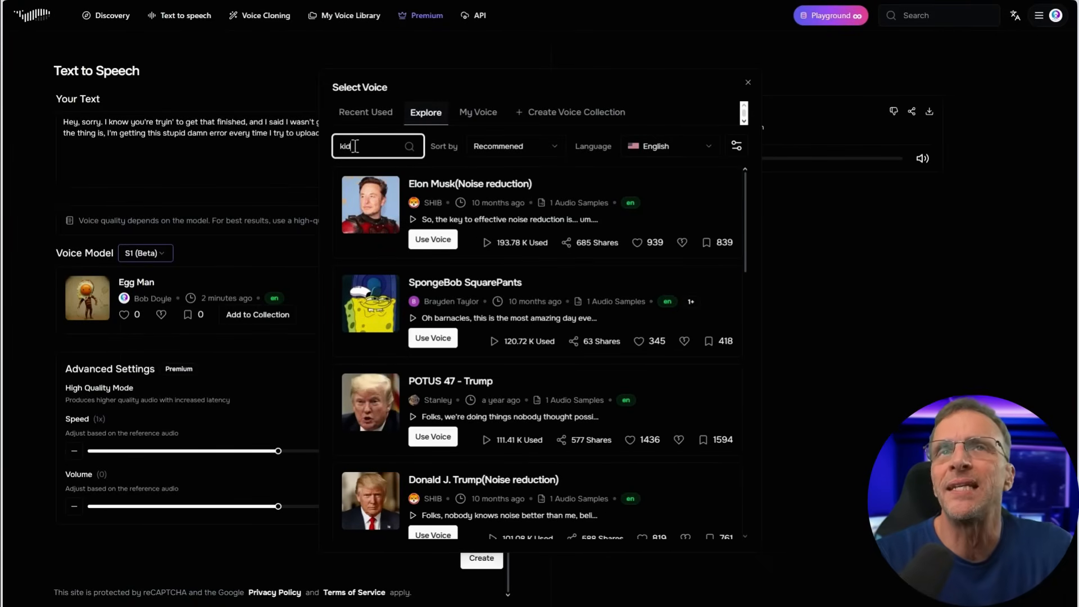
pyautogui.click(553, 243)
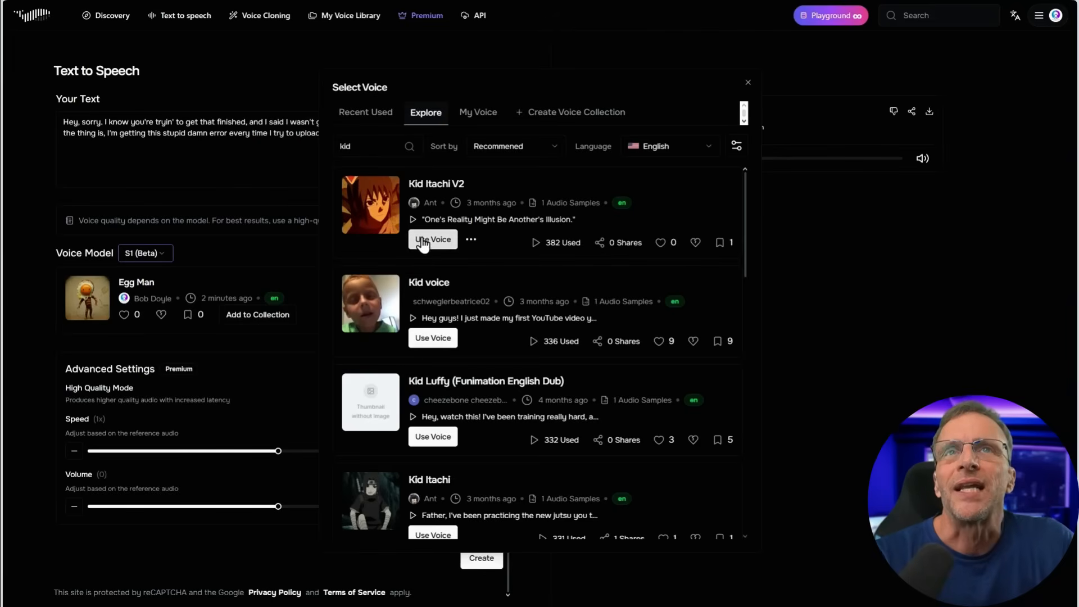
# Listen to the samples of several kid voices, including Kid voice, Kid Luffy (Funimation English Dub), kid boy and Kid
pyautogui.click(413, 220)
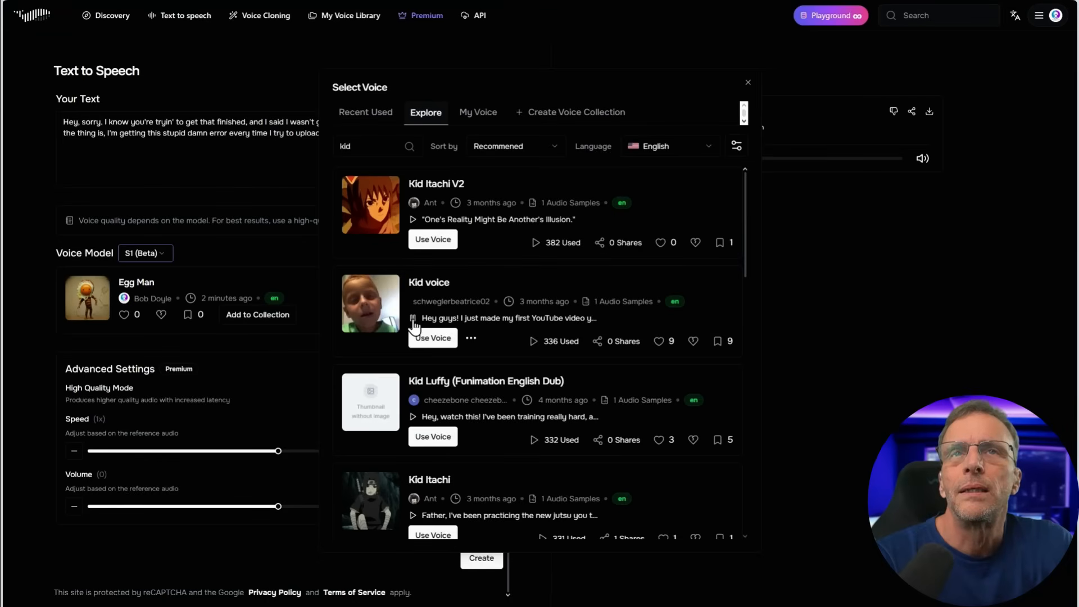
pyautogui.scroll(-2, 414, 325)
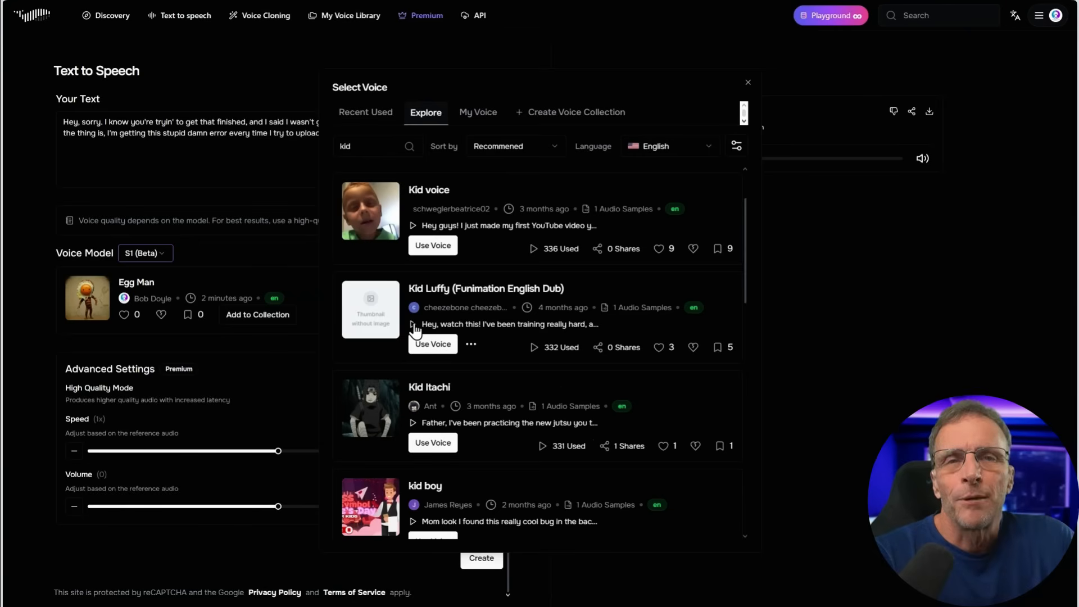
pyautogui.click(414, 326)
pyautogui.scroll(1, 415, 386)
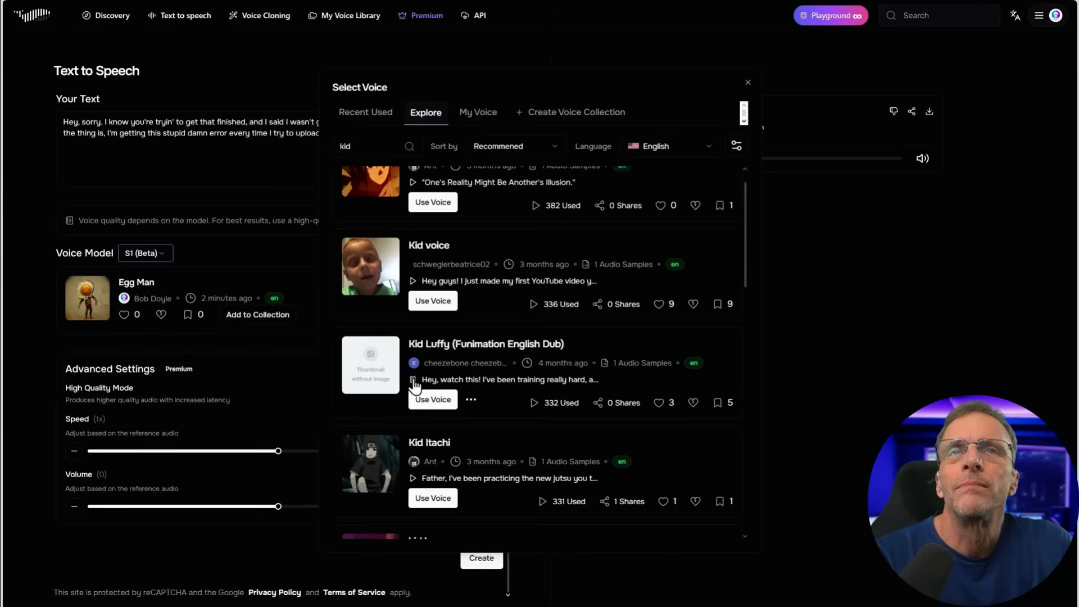
pyautogui.scroll(-5, 415, 385)
pyautogui.click(413, 319)
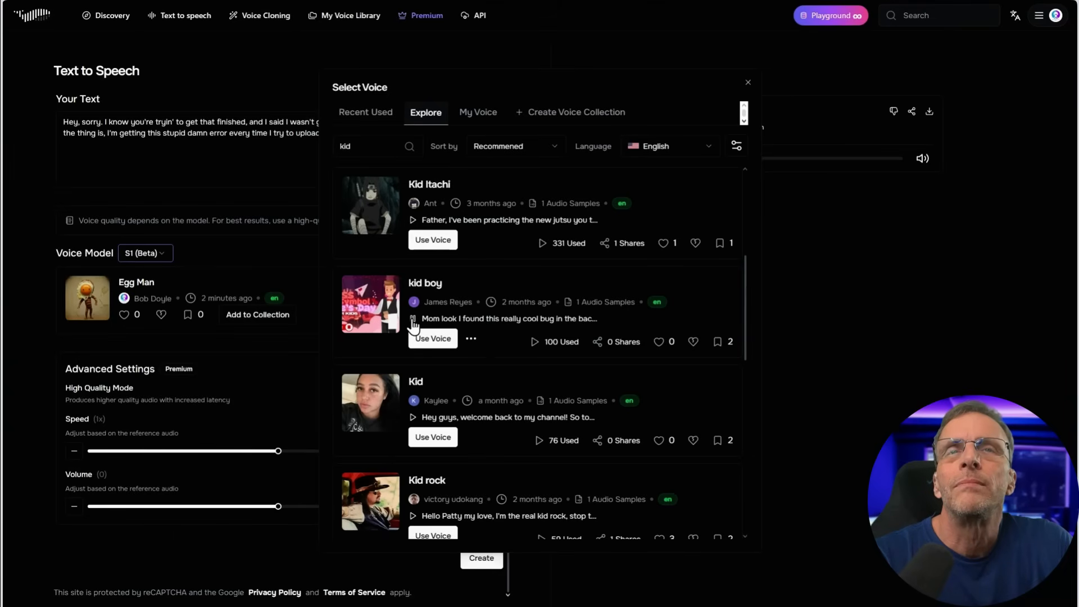
pyautogui.click(413, 417)
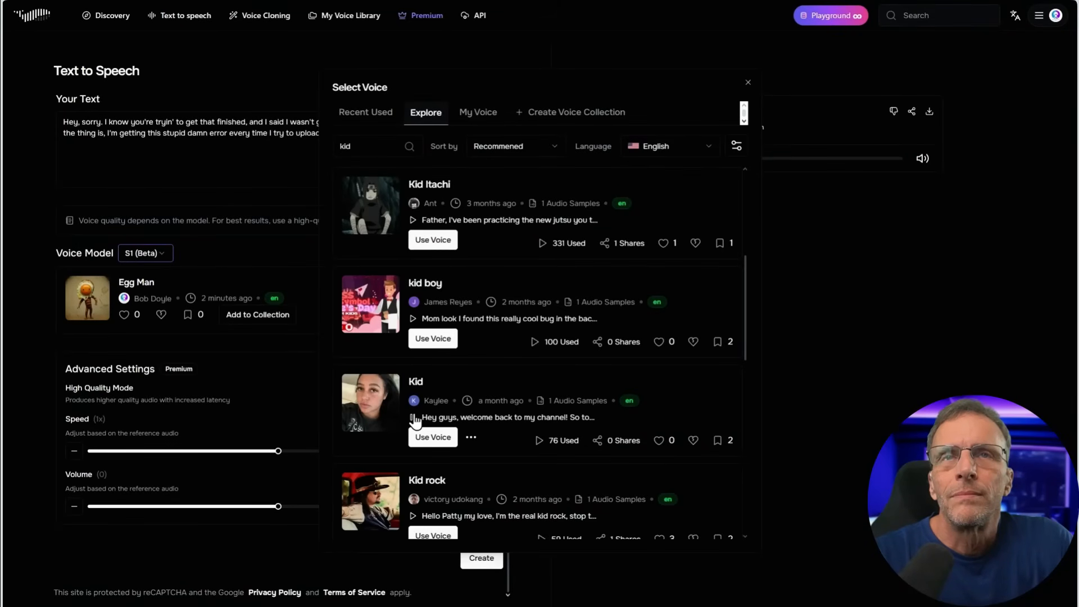
pyautogui.click(414, 418)
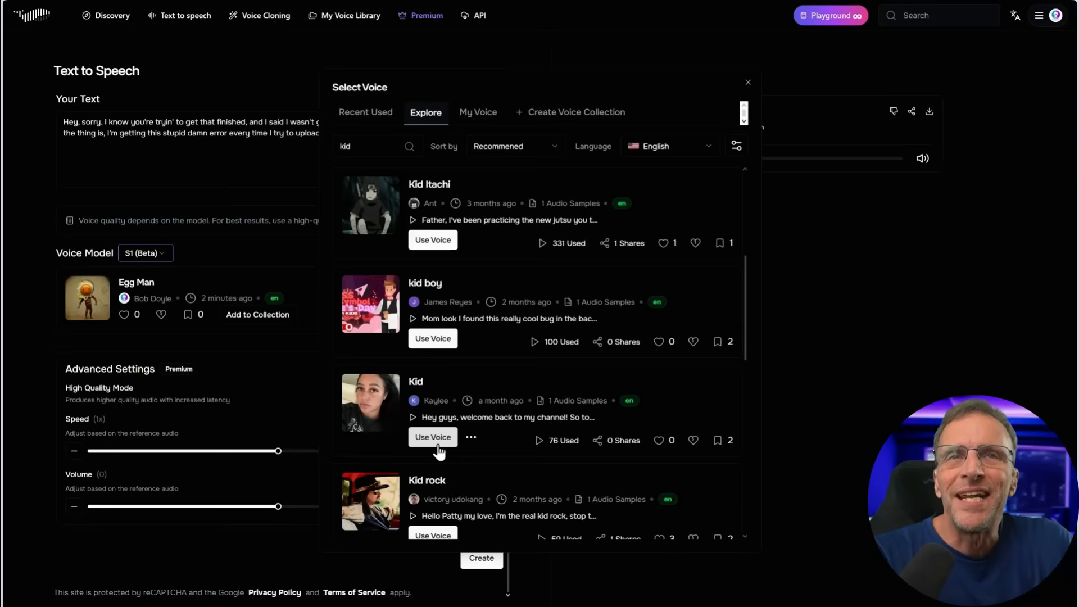
# Select the Kid voice and generate the speech twice, first with High Quality Mode off, and again with it on
pyautogui.click(421, 439)
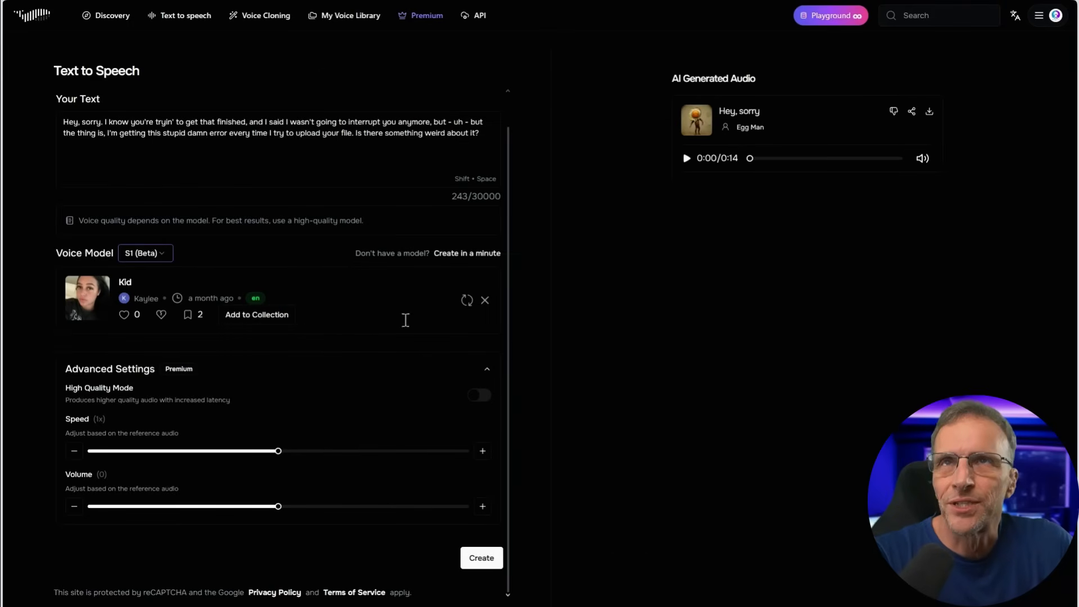
pyautogui.click(482, 559)
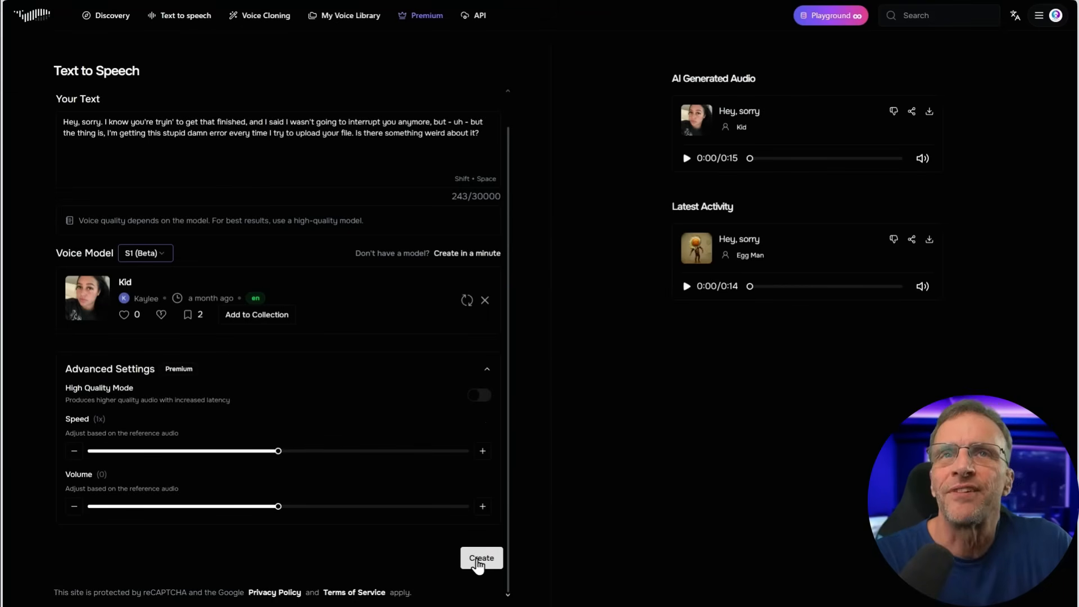
pyautogui.click(479, 395)
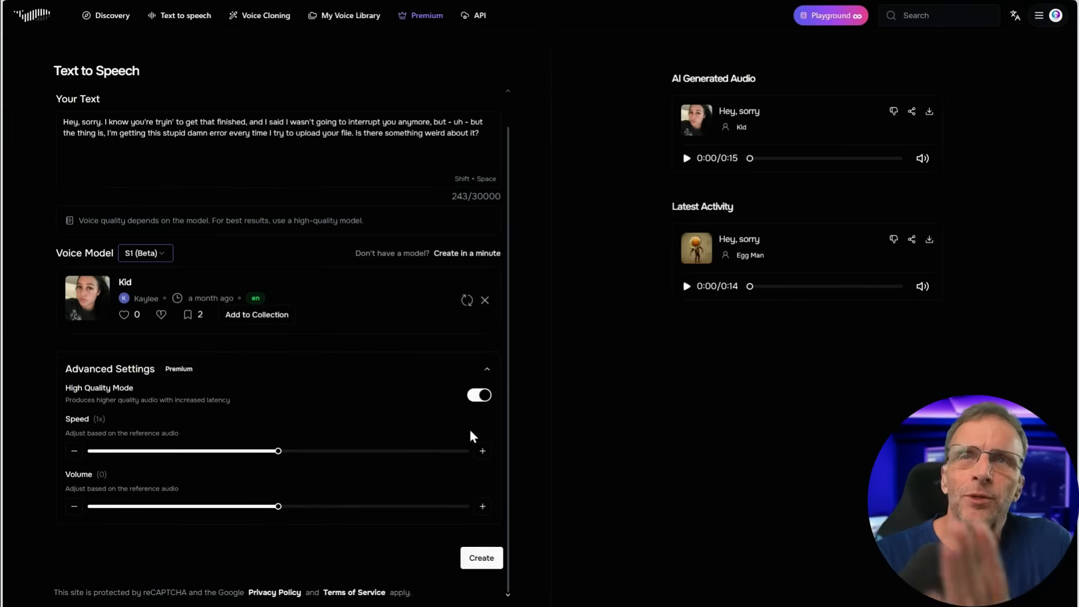
pyautogui.click(481, 557)
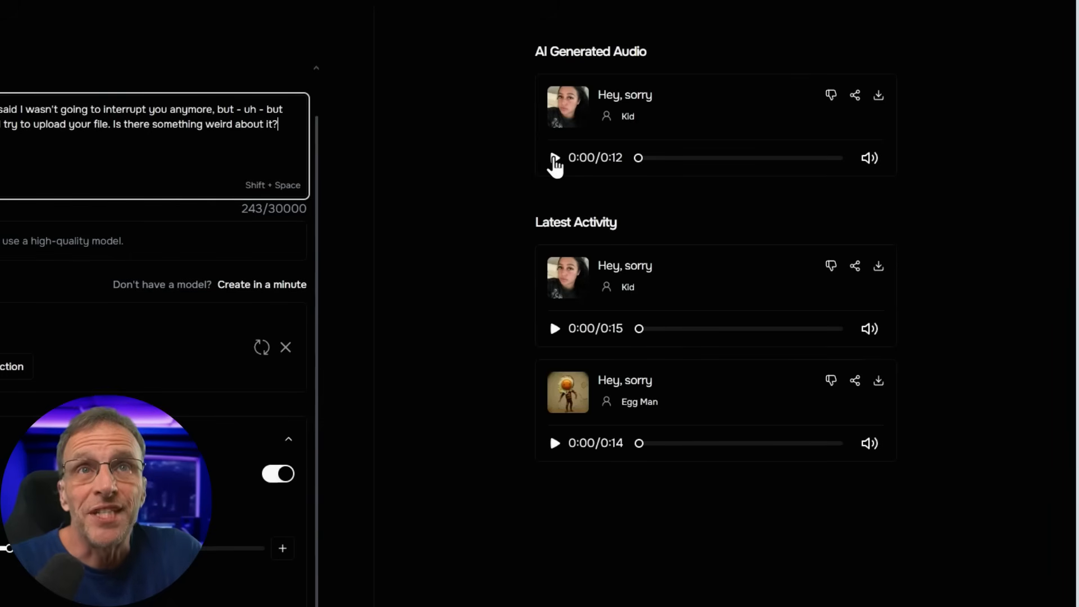
# Play back both Kid recordings for comparison and generate the speech with the Kid voice once more
pyautogui.click(556, 335)
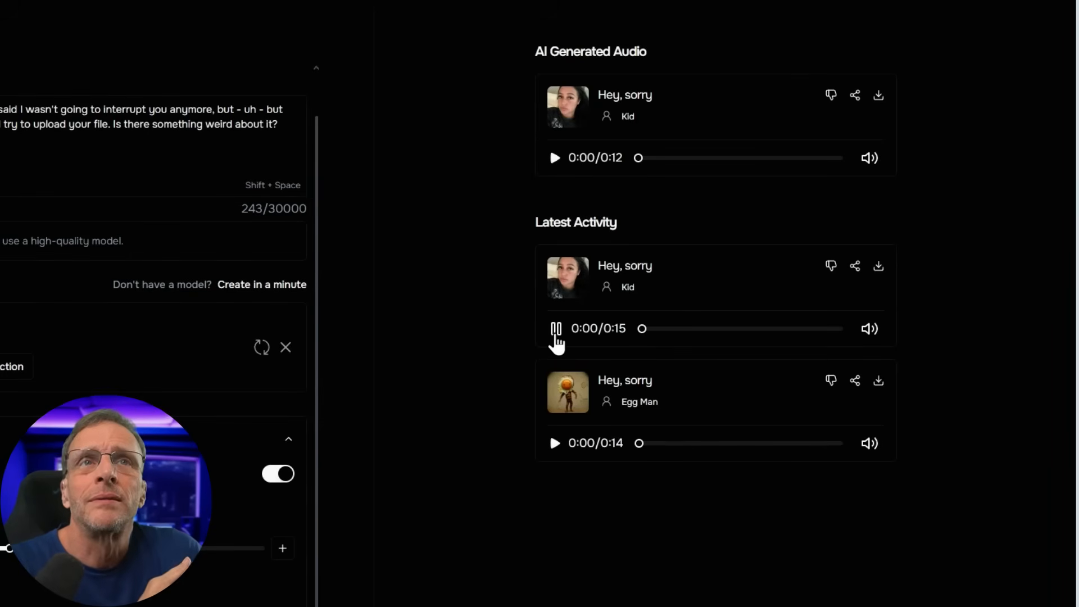
pyautogui.click(557, 331)
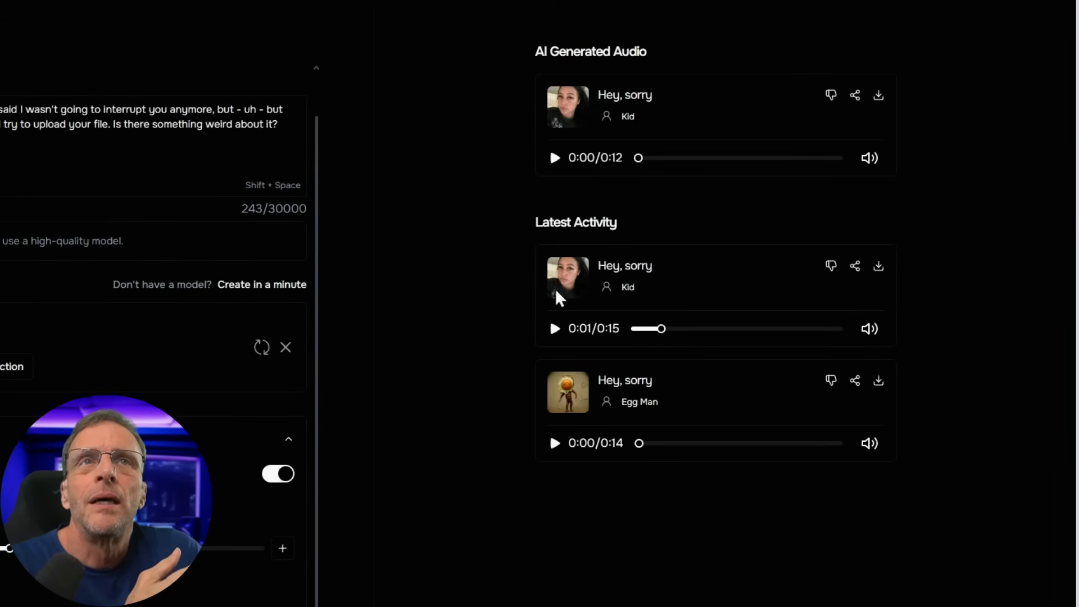
pyautogui.click(556, 162)
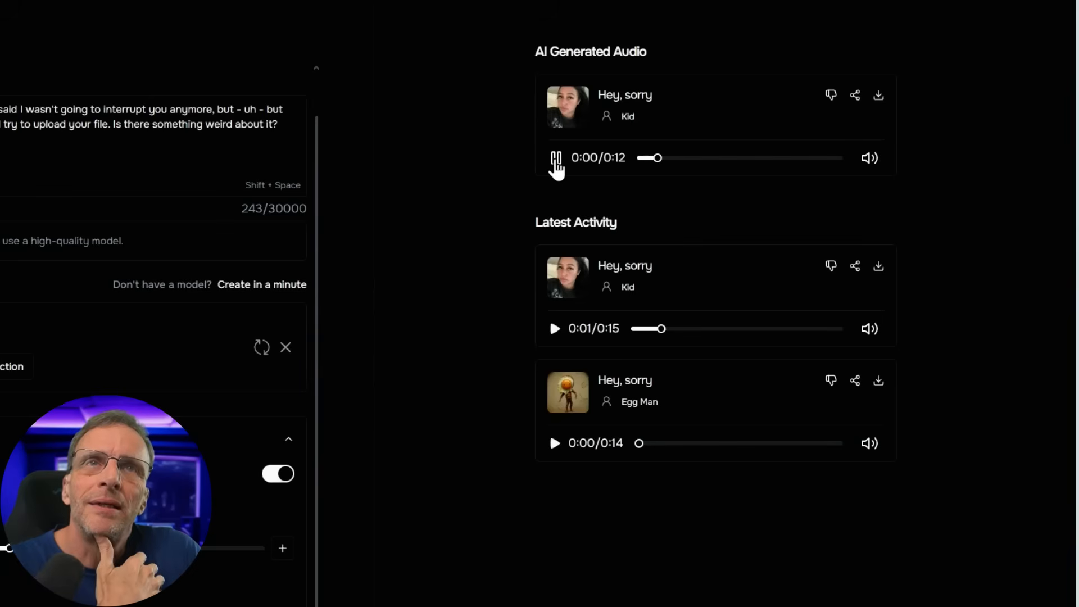
pyautogui.click(556, 160)
pyautogui.click(481, 558)
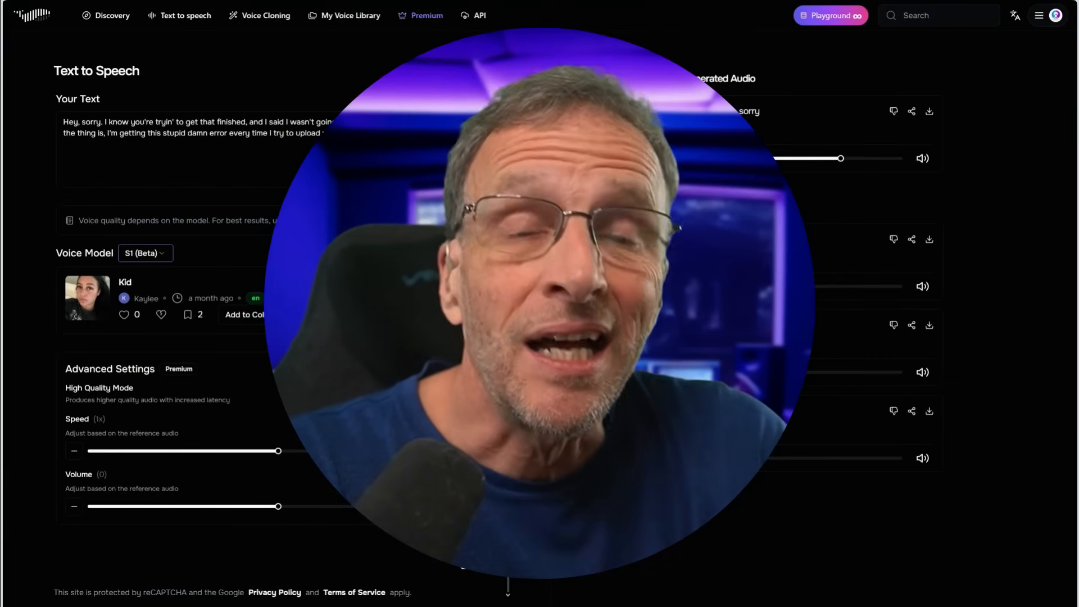
# Reopen the voice selection, clear the "kid" search and browse the recommended English voices in the public library
pyautogui.click(466, 301)
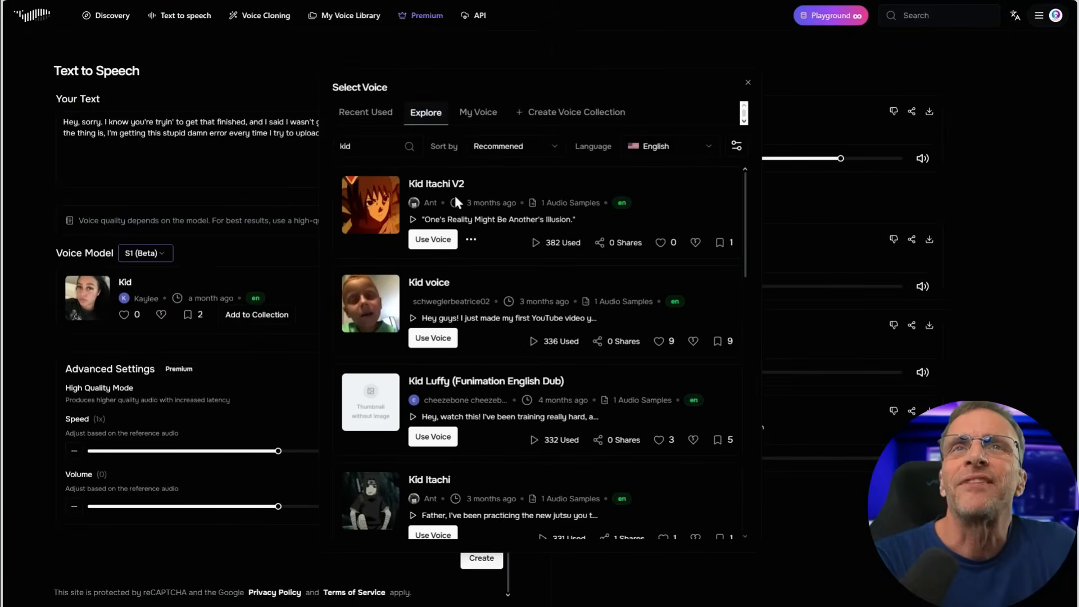
pyautogui.click(407, 145)
pyautogui.scroll(-10, 743, 225)
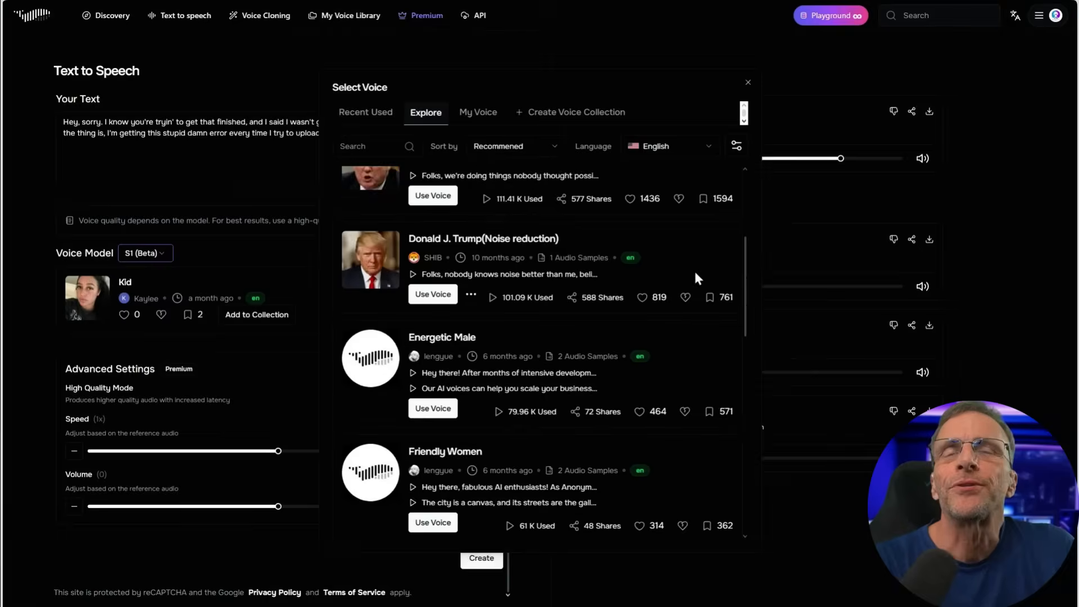
pyautogui.scroll(-8, 689, 312)
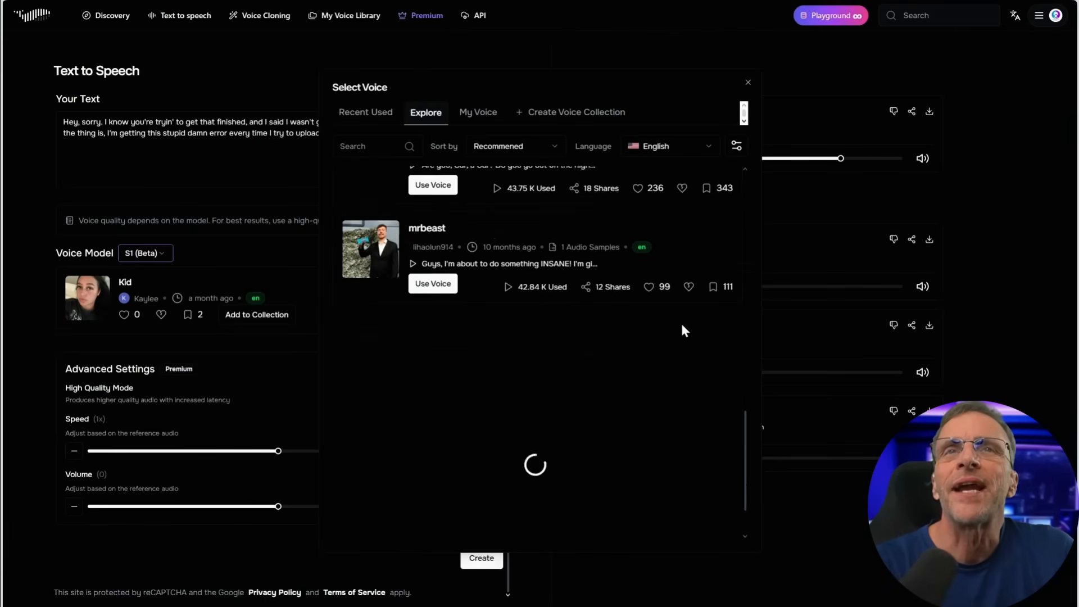
pyautogui.scroll(-6, 693, 304)
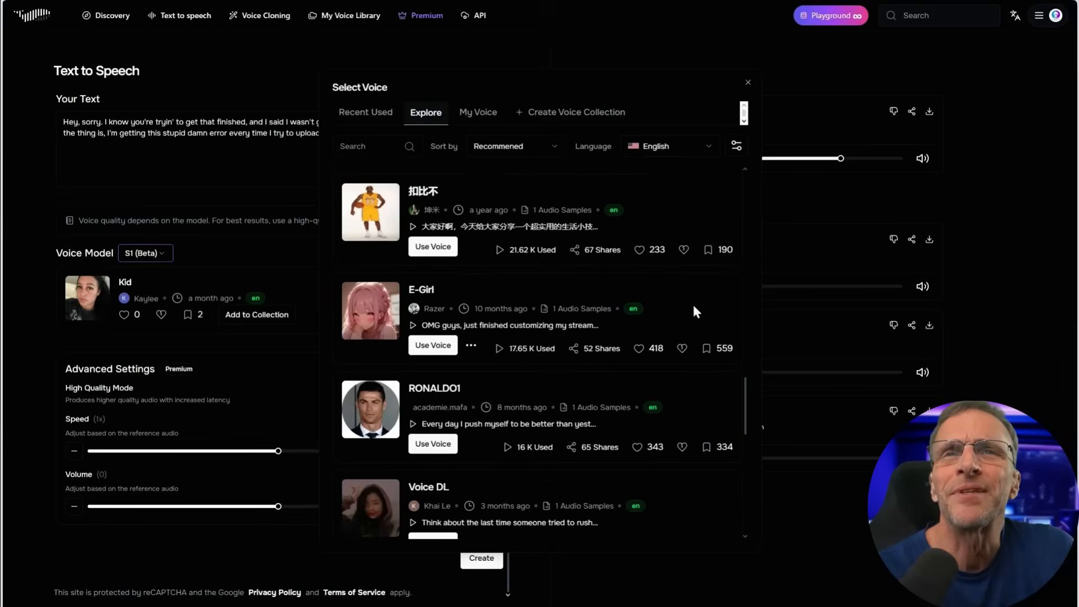
pyautogui.scroll(-7, 692, 312)
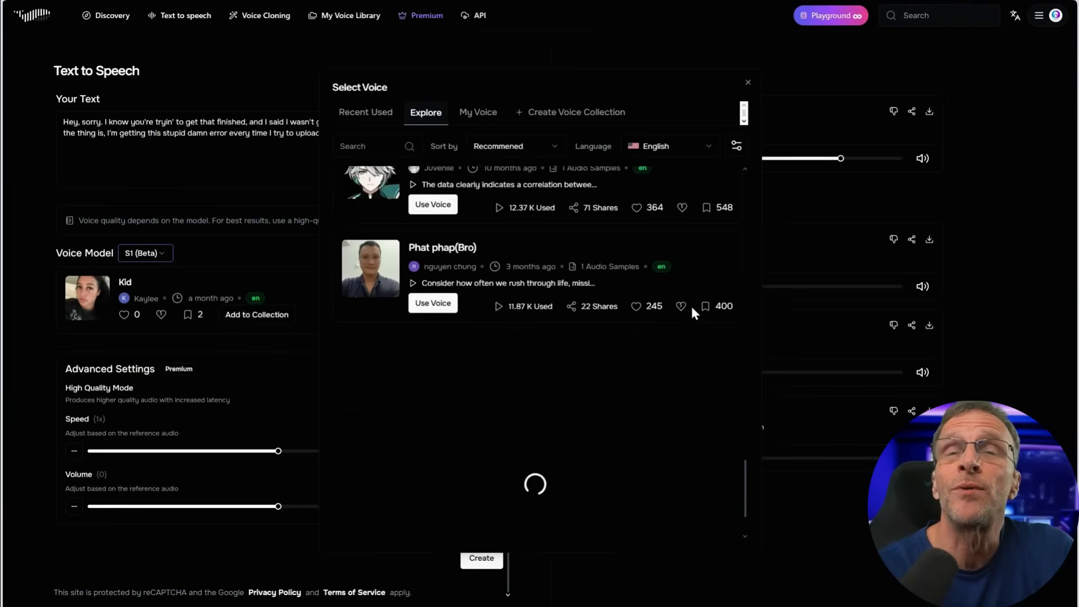
pyautogui.scroll(-2, 664, 312)
# Preview the Phat phap(Bro) and Susan FE voices, and select the Paula voice for the speech
pyautogui.scroll(3, 658, 313)
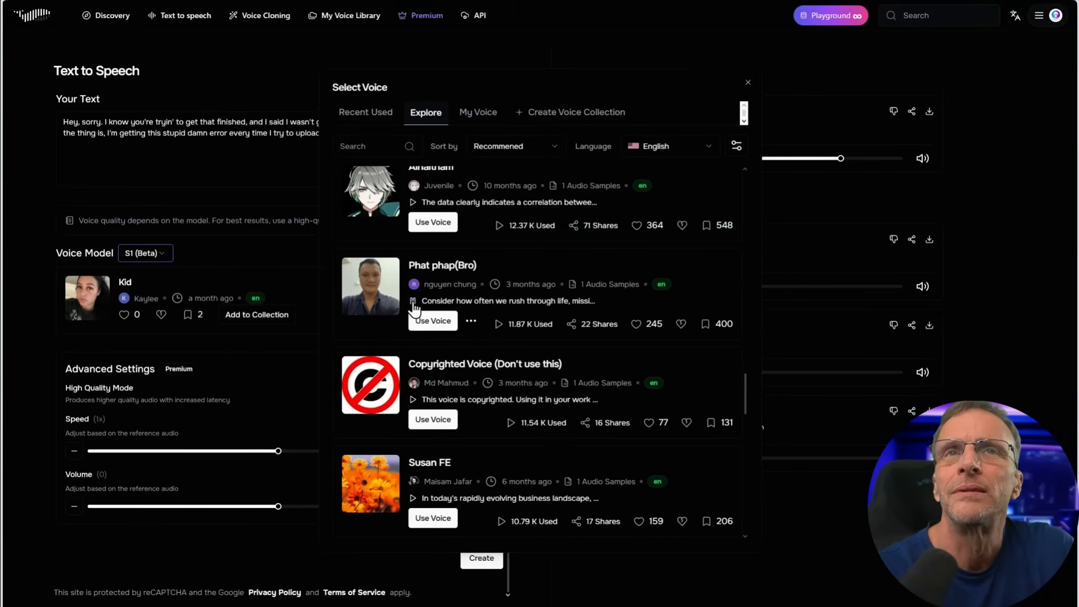
pyautogui.scroll(-2, 429, 306)
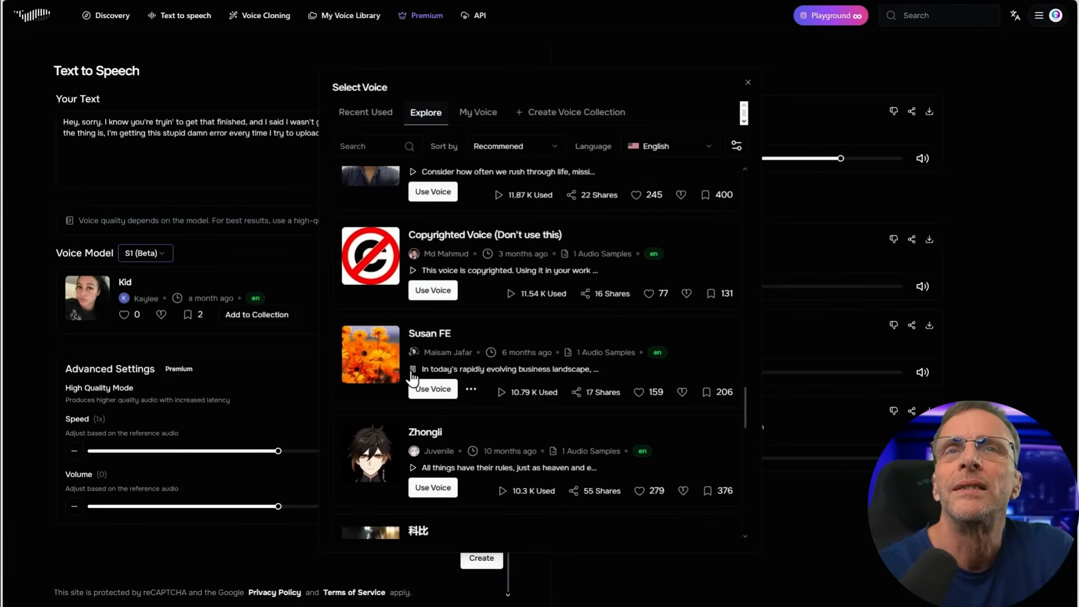
pyautogui.scroll(-5, 414, 375)
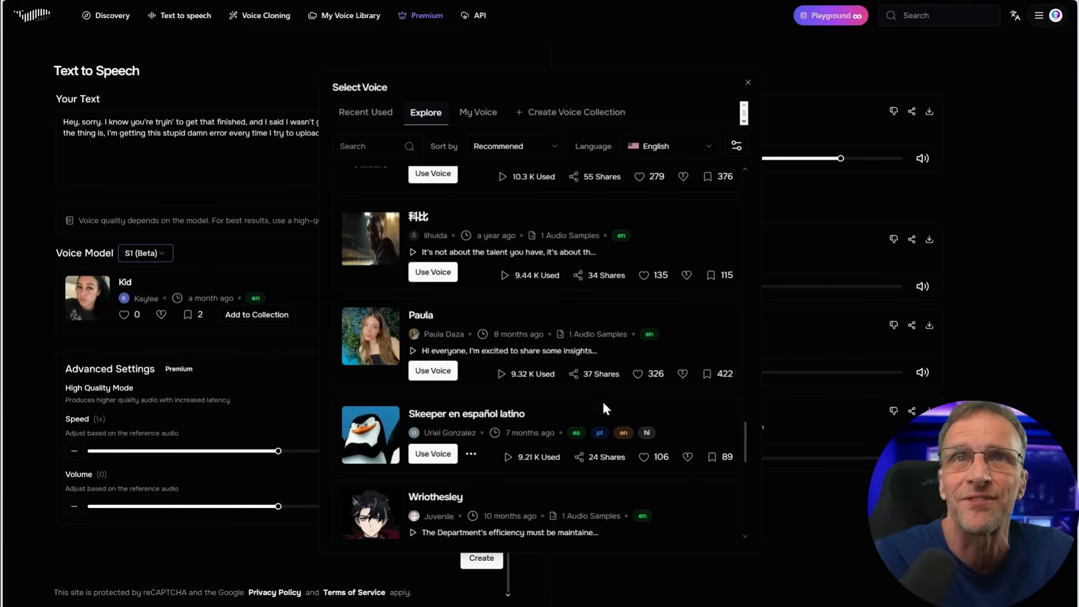
pyautogui.click(427, 371)
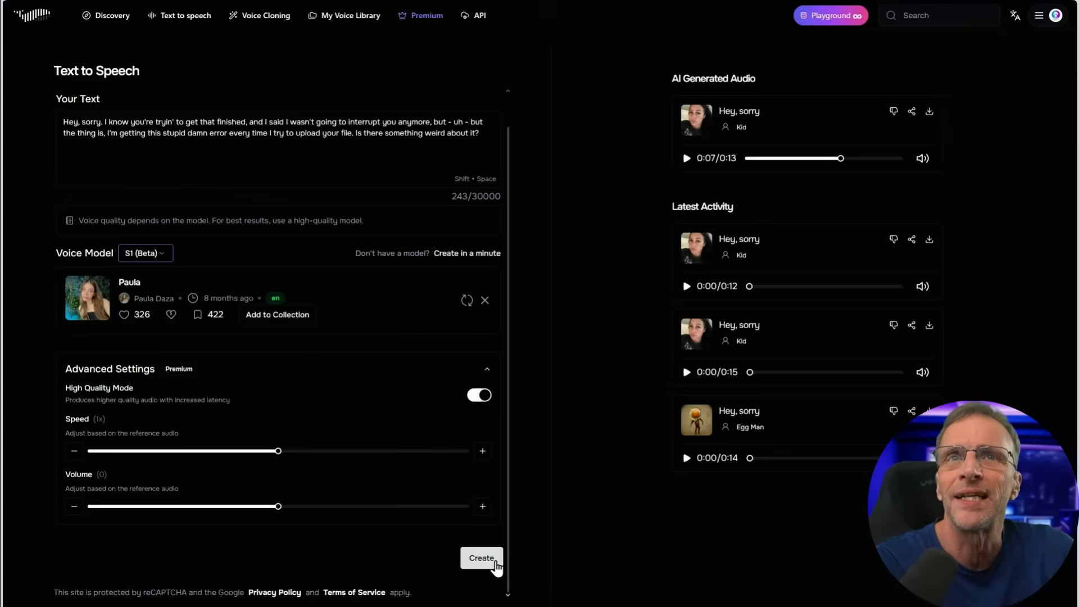
# Generate the speech with the Paula voice and play back part of a Paula recording from the latest activity
pyautogui.click(487, 559)
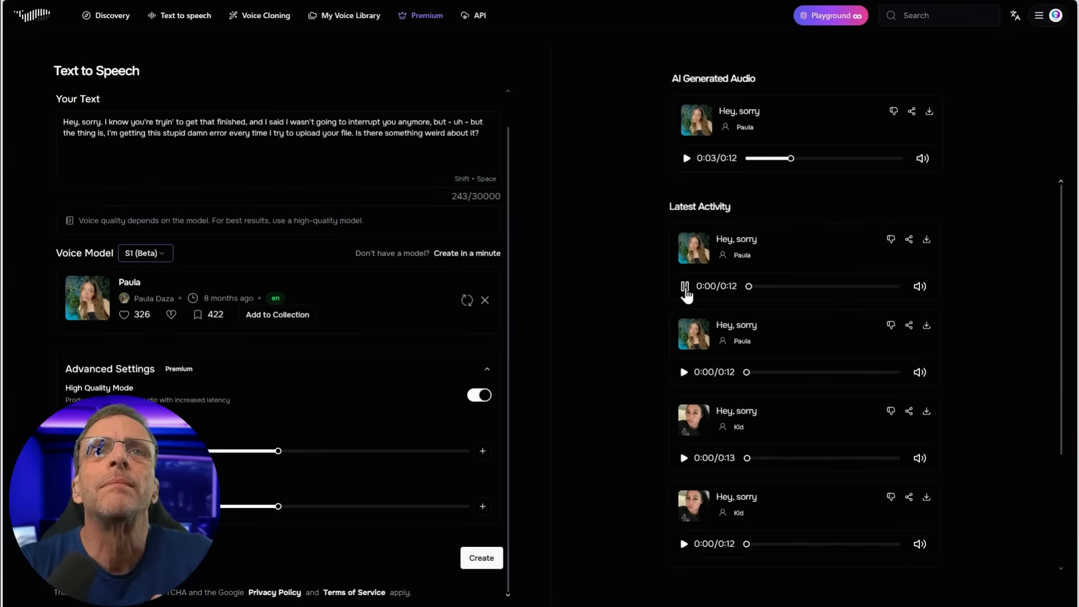
pyautogui.click(685, 287)
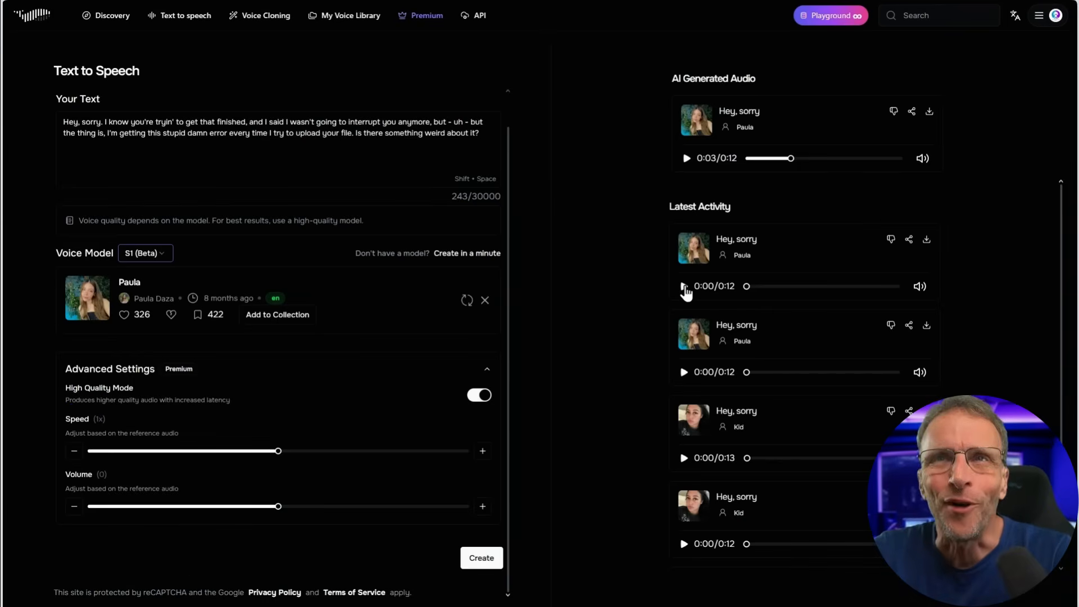
pyautogui.click(684, 287)
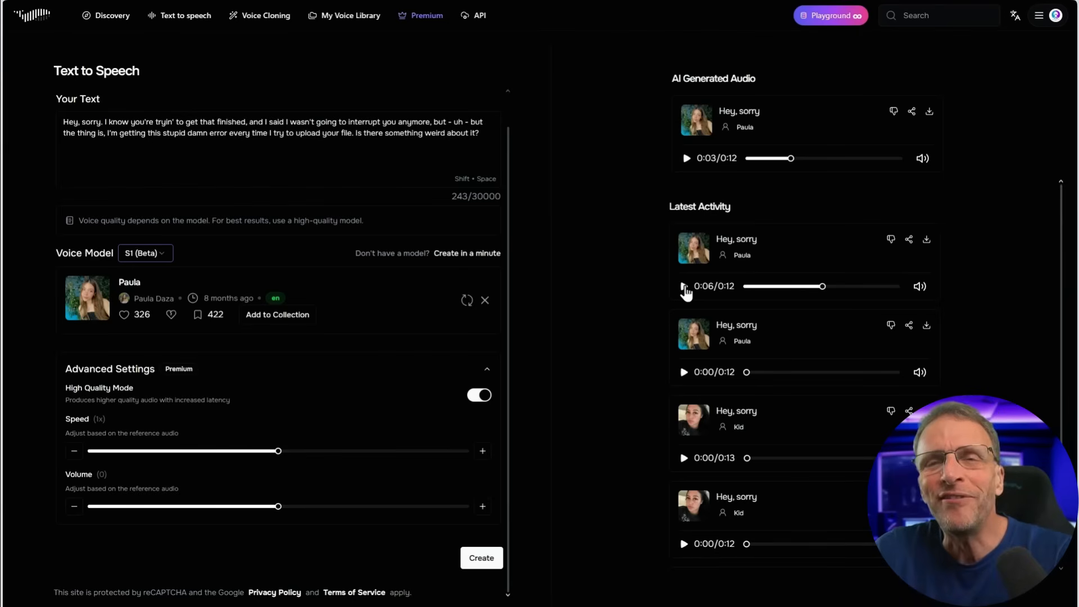
# Search the voice library for "natural", select the "Did you know there are natural" voice and generate the speech with High Quality Mode on
pyautogui.click(468, 300)
pyautogui.click(360, 147)
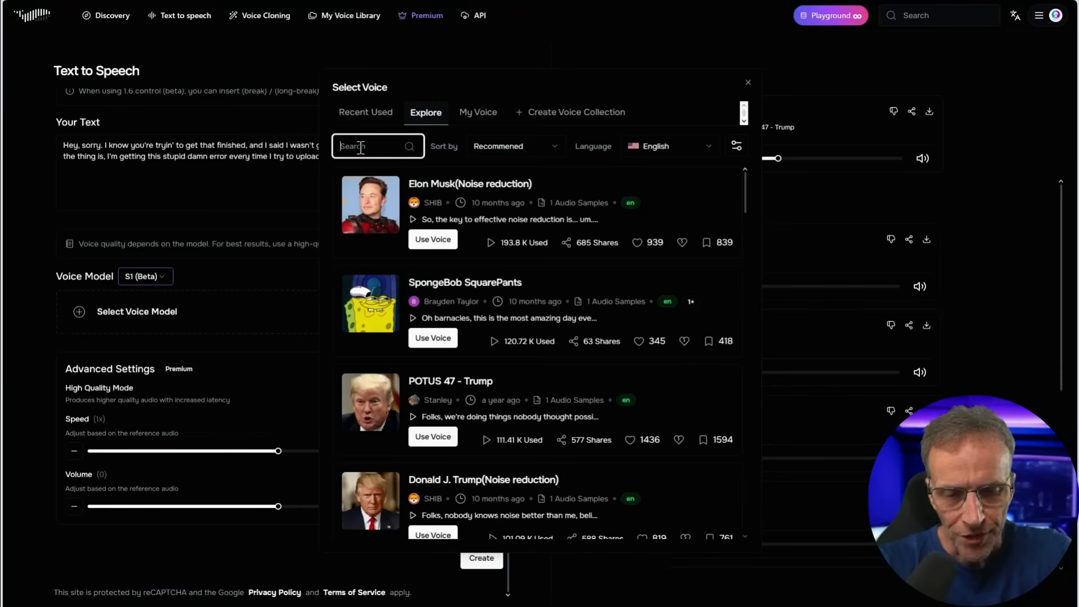
pyautogui.write('natural')
pyautogui.press('Return')
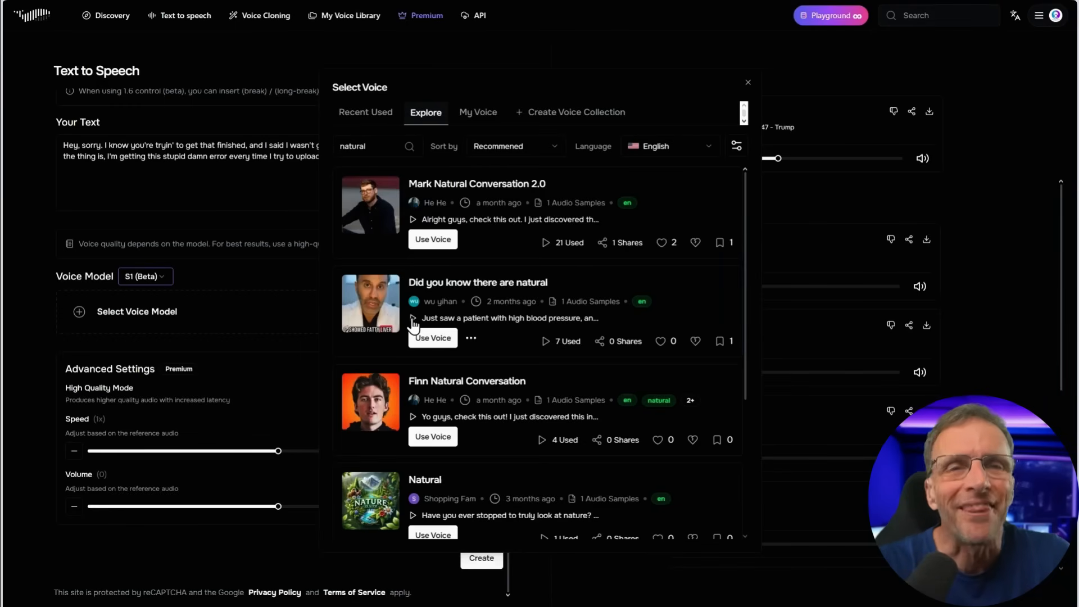
pyautogui.click(431, 338)
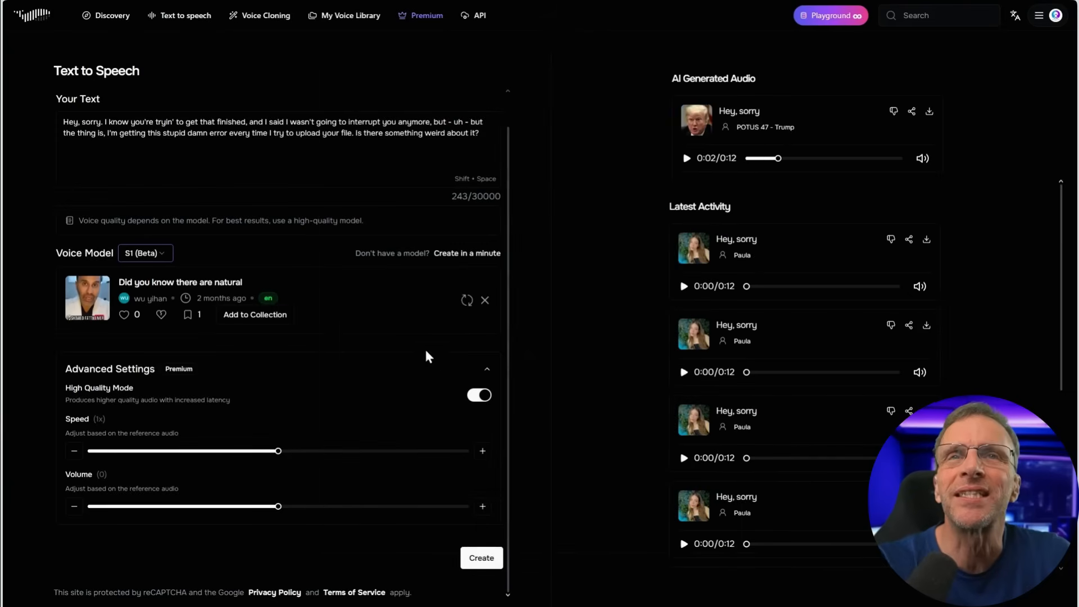
pyautogui.hotkey('shift', 'space')
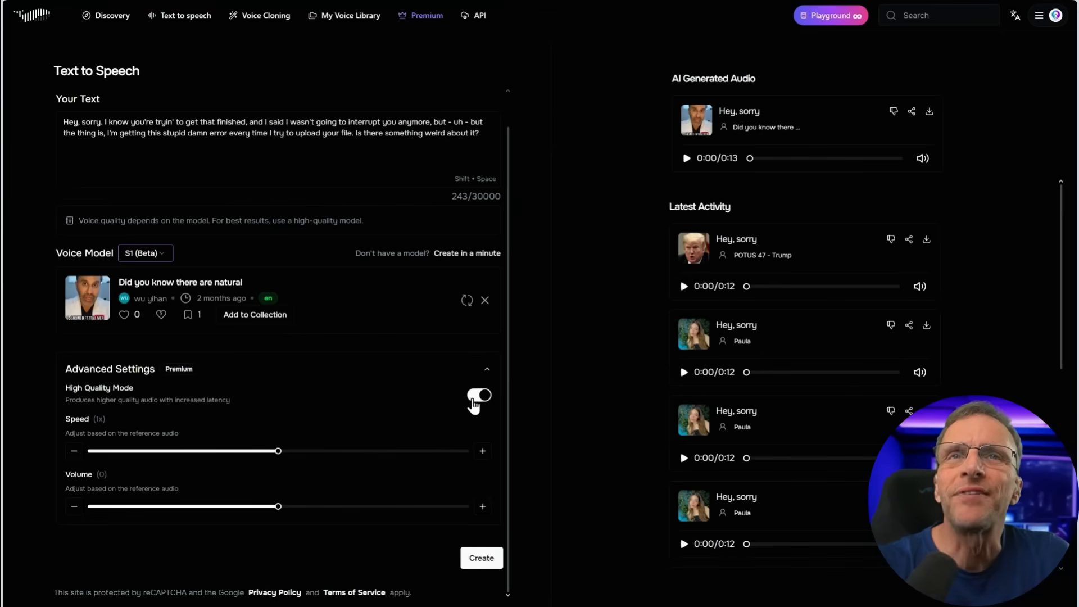
# Generate the speech with High Quality Mode off, and again after switching the voice model to V1.6 Control (Beta)
pyautogui.click(481, 556)
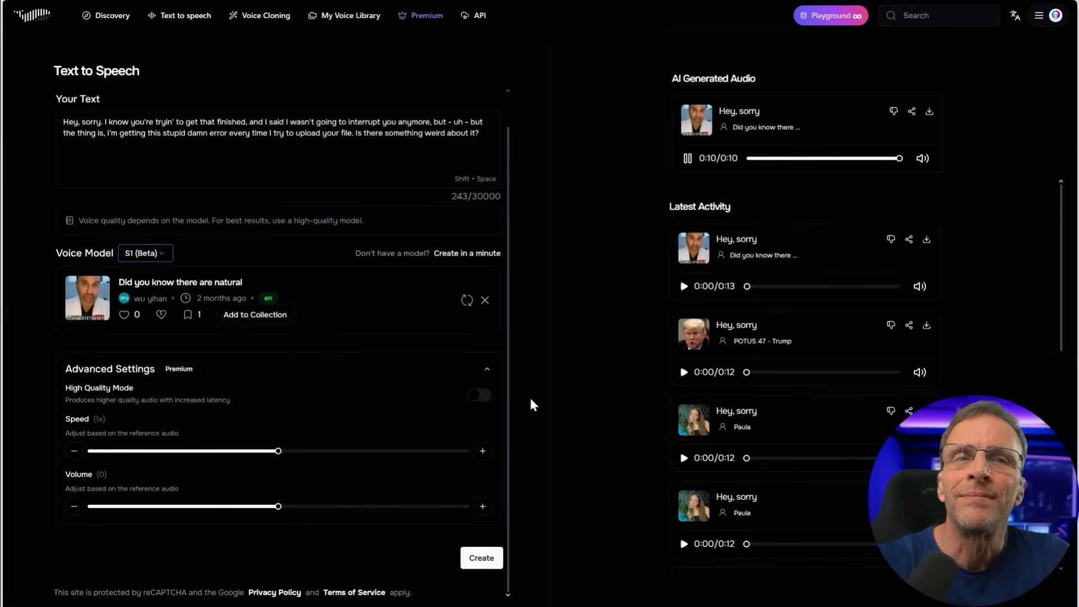
pyautogui.click(162, 254)
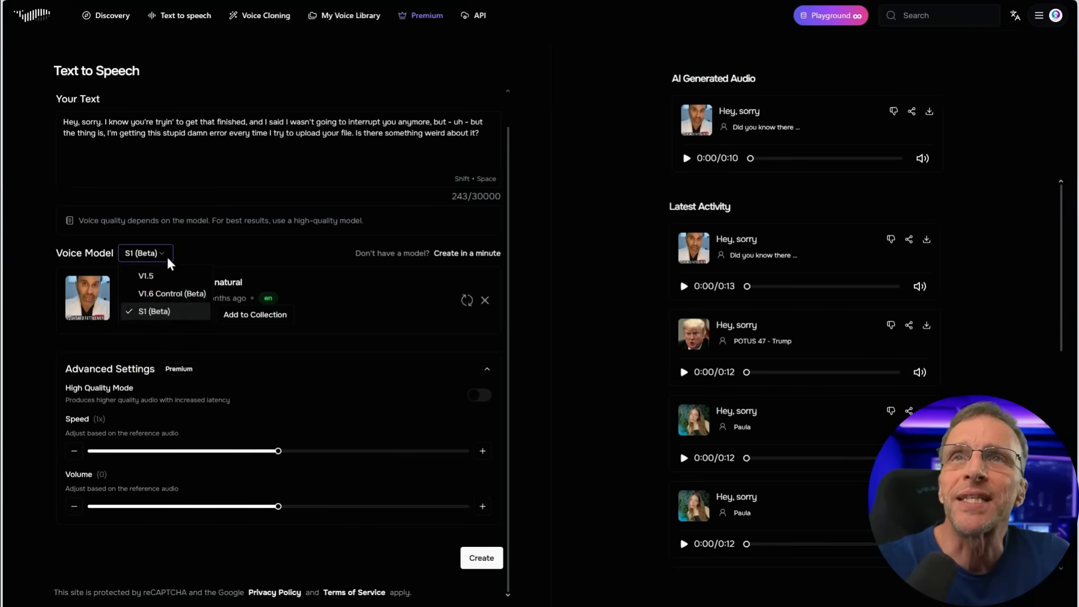
pyautogui.click(163, 294)
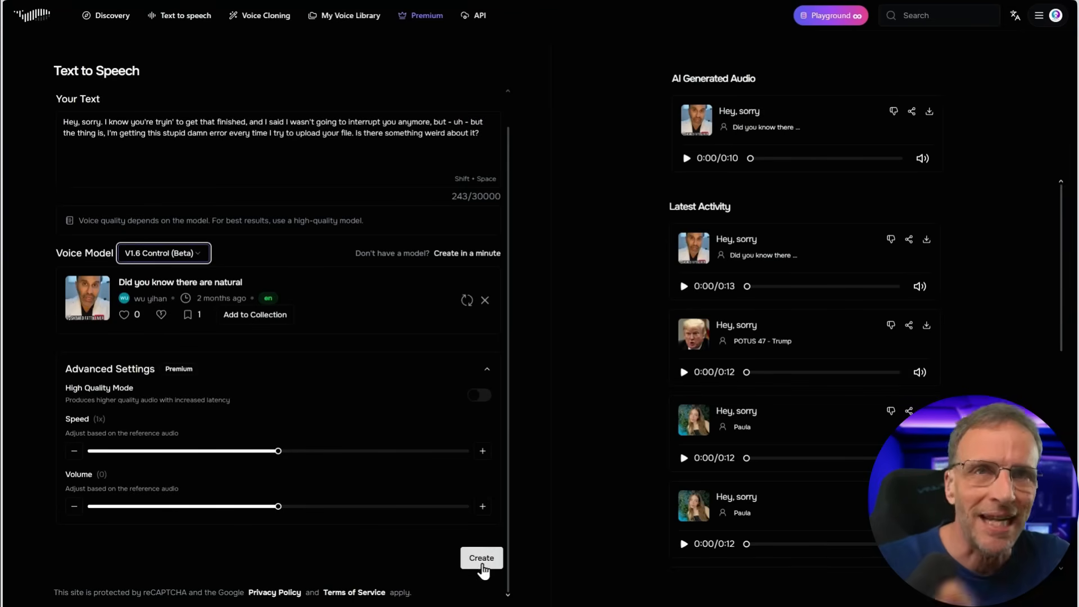
pyautogui.click(482, 569)
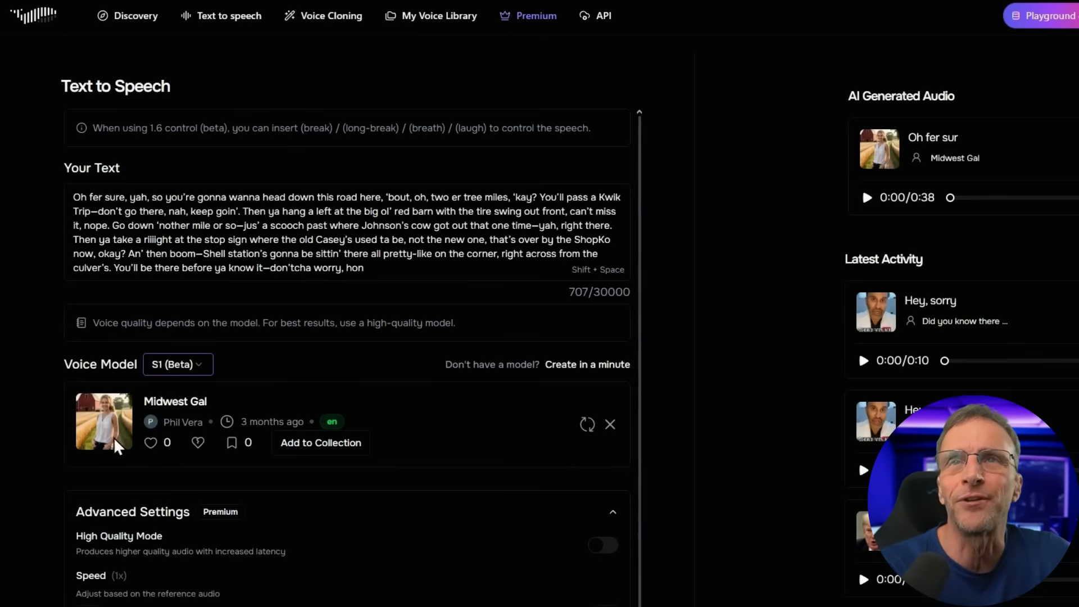
# Play the first few seconds of the "Oh fer sur" recording made with the Midwest Gal voice and pause it
pyautogui.click(865, 198)
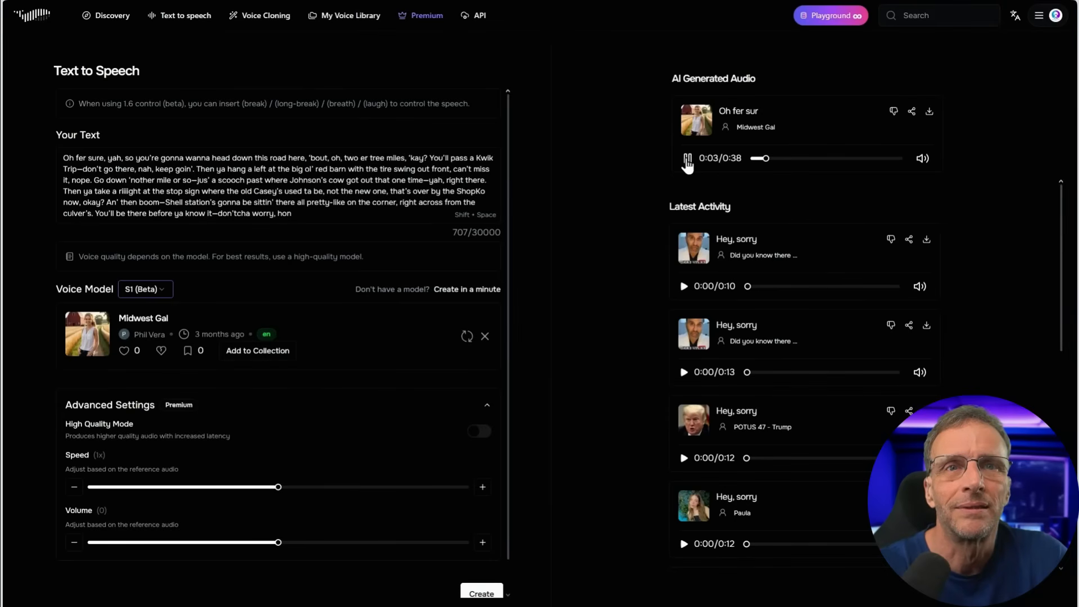
pyautogui.click(688, 160)
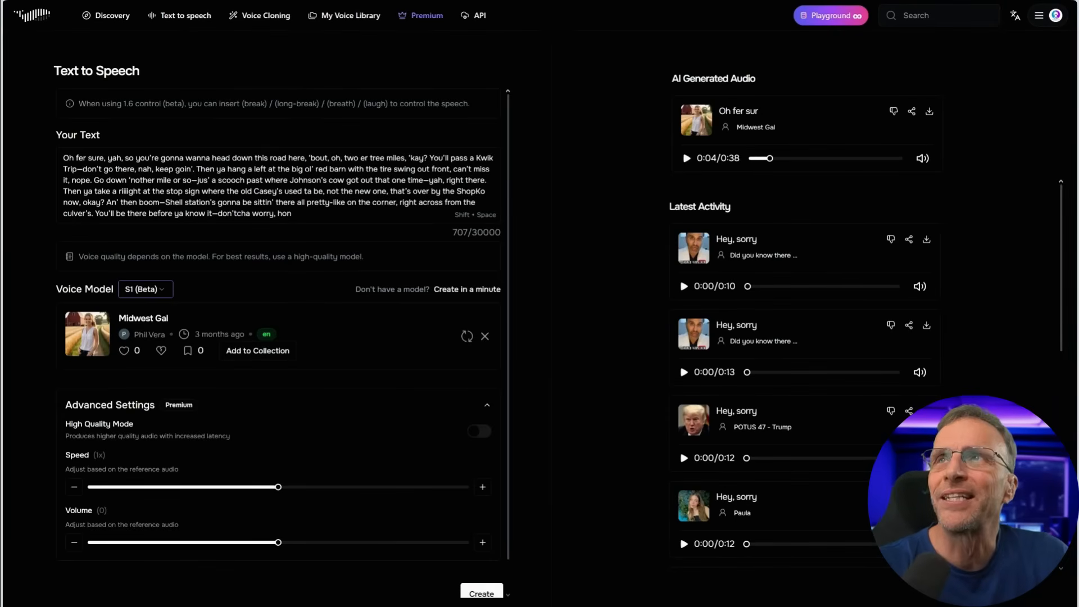
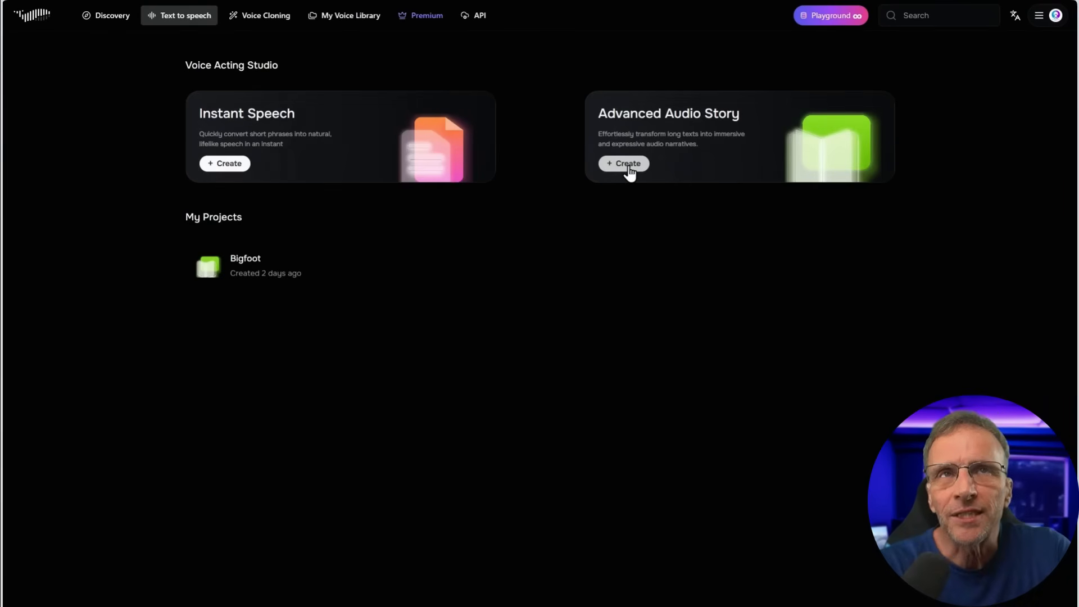
# Start a new Advanced Audio Story project named "Bigfoot 2" and set its backend to S1 (Beta)
pyautogui.click(628, 165)
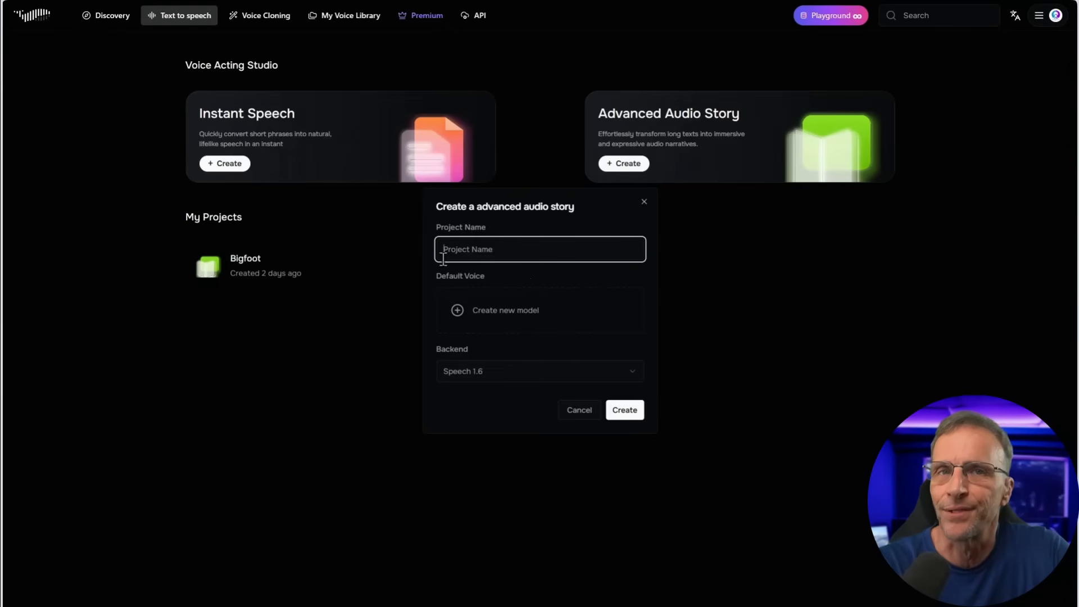
pyautogui.write('Bigfoot 2')
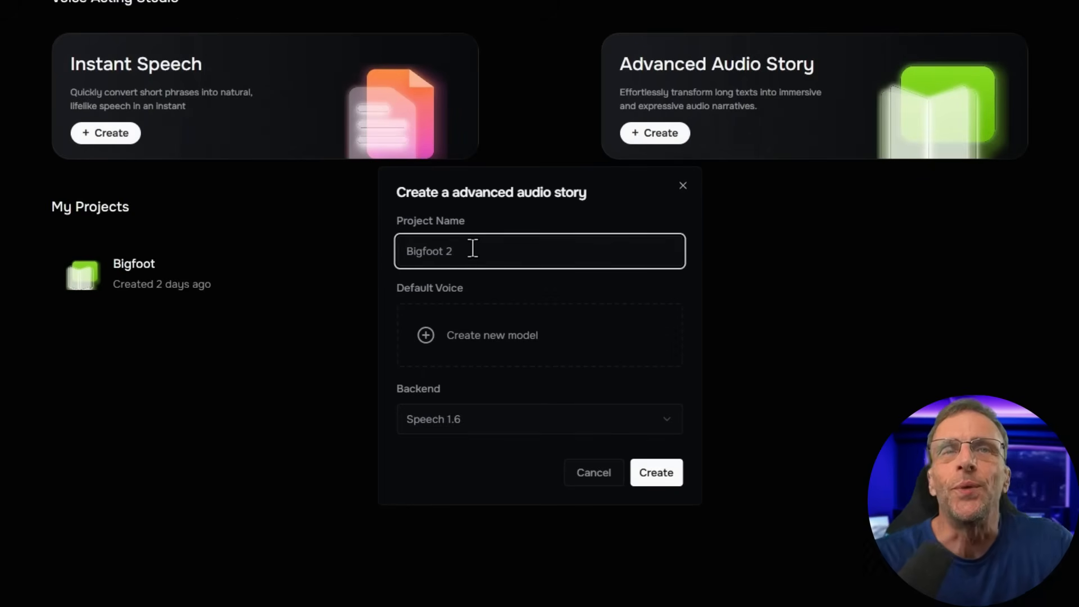
pyautogui.click(493, 420)
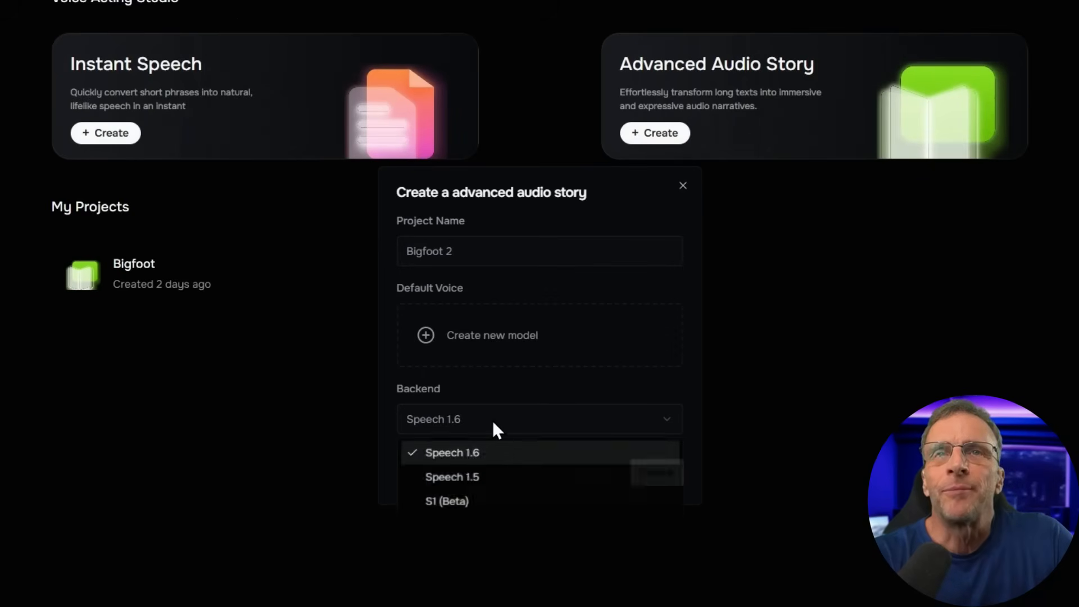
pyautogui.click(445, 503)
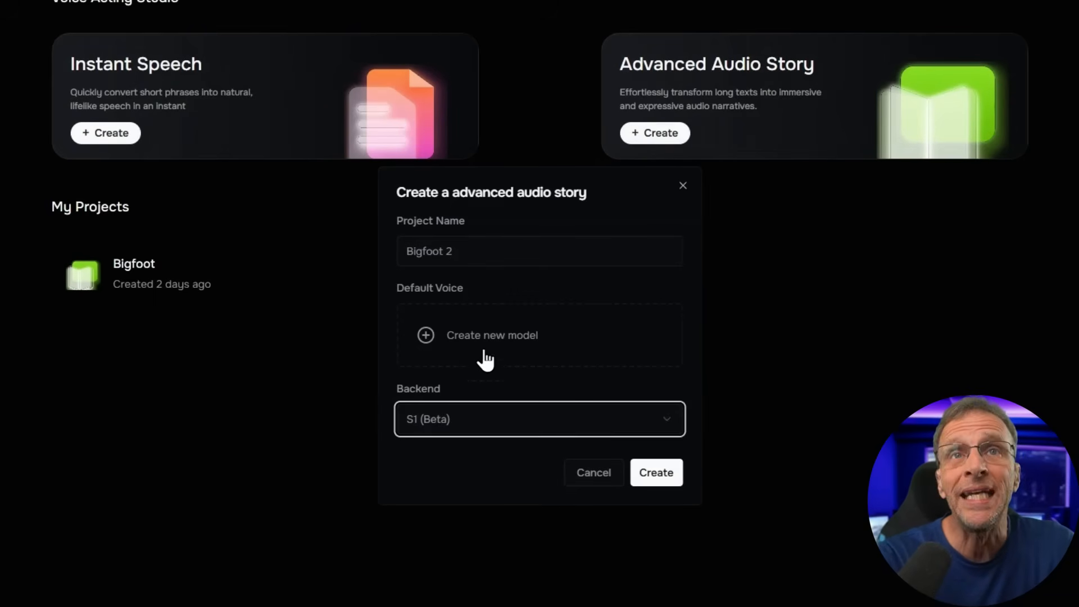
# Search the default voice choices for "narrator" and preview the Narrator, Paddington, Pro Narrator and Male Narrator samples
pyautogui.click(427, 340)
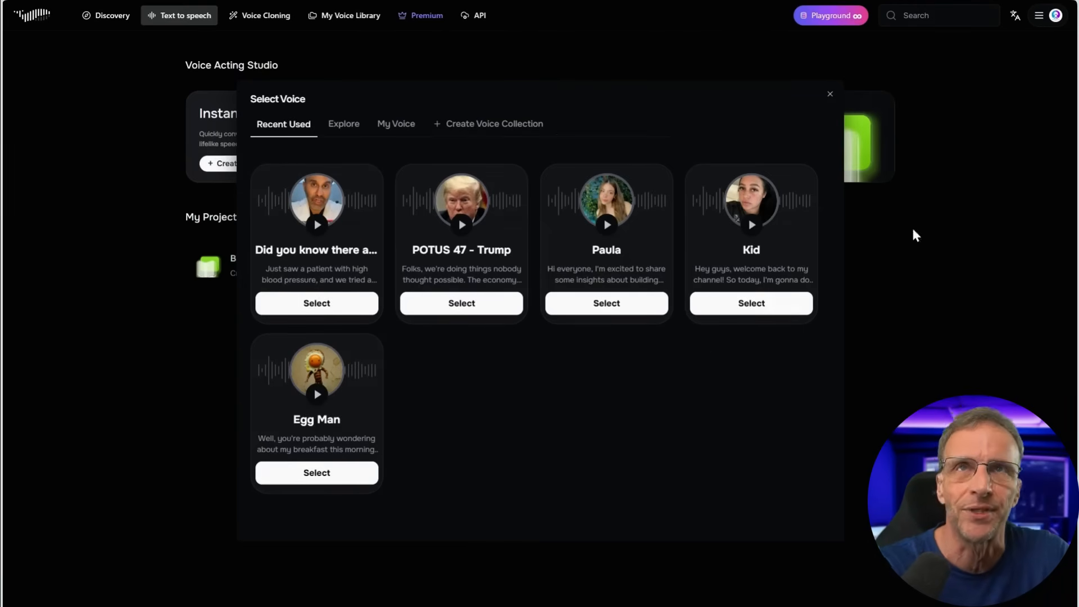
pyautogui.click(344, 123)
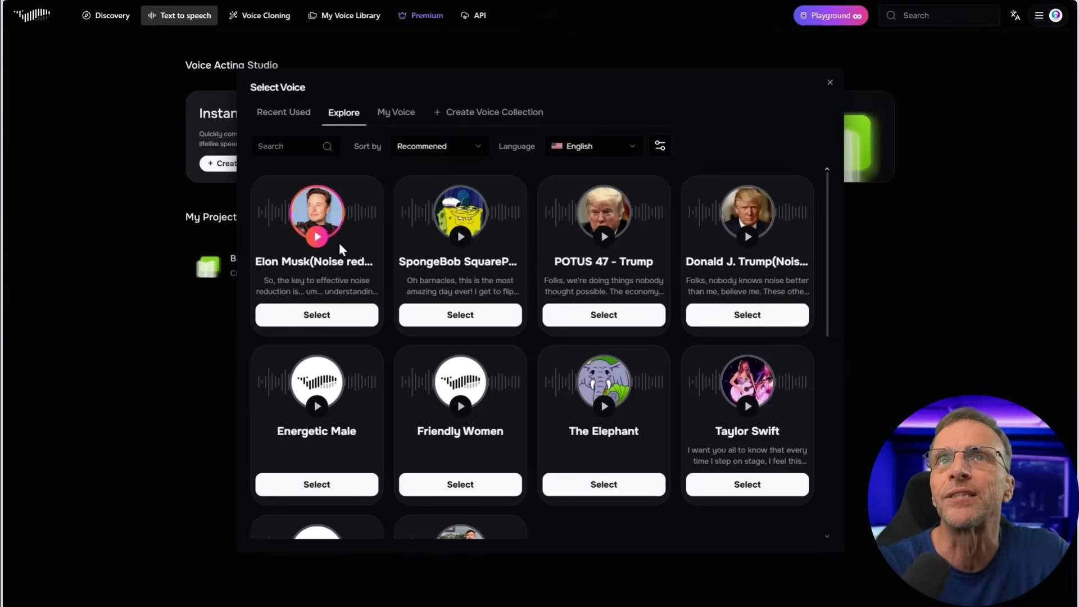
pyautogui.click(287, 147)
pyautogui.write('narrator')
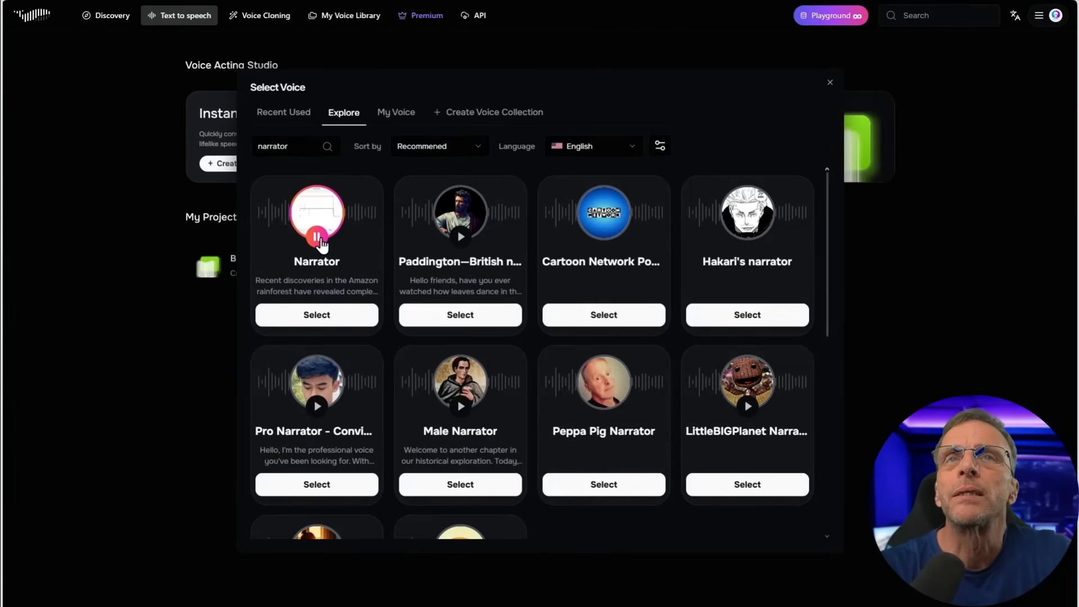
pyautogui.click(460, 238)
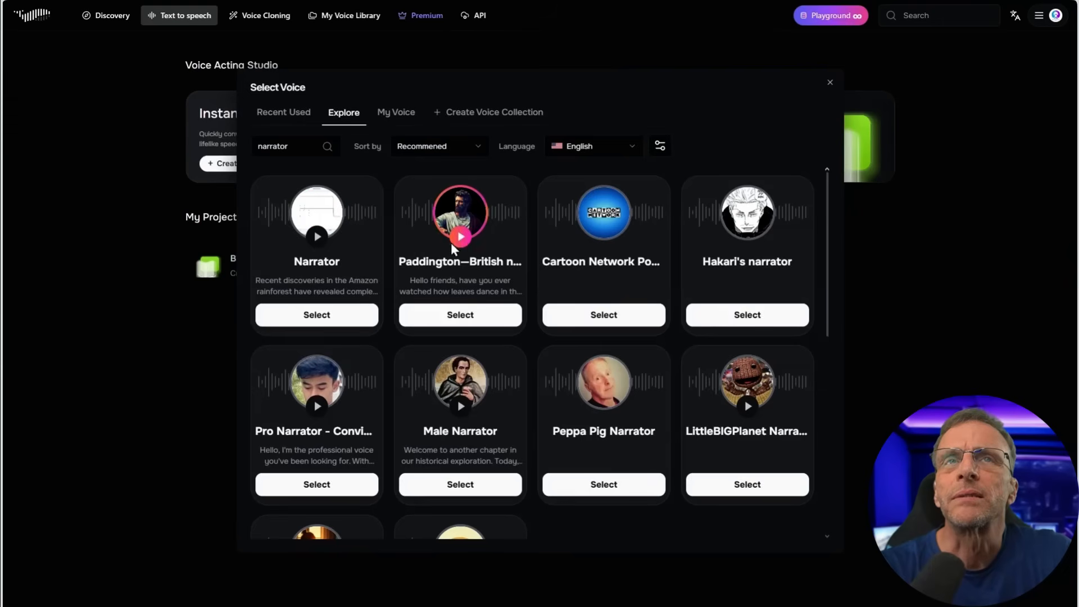
pyautogui.click(319, 408)
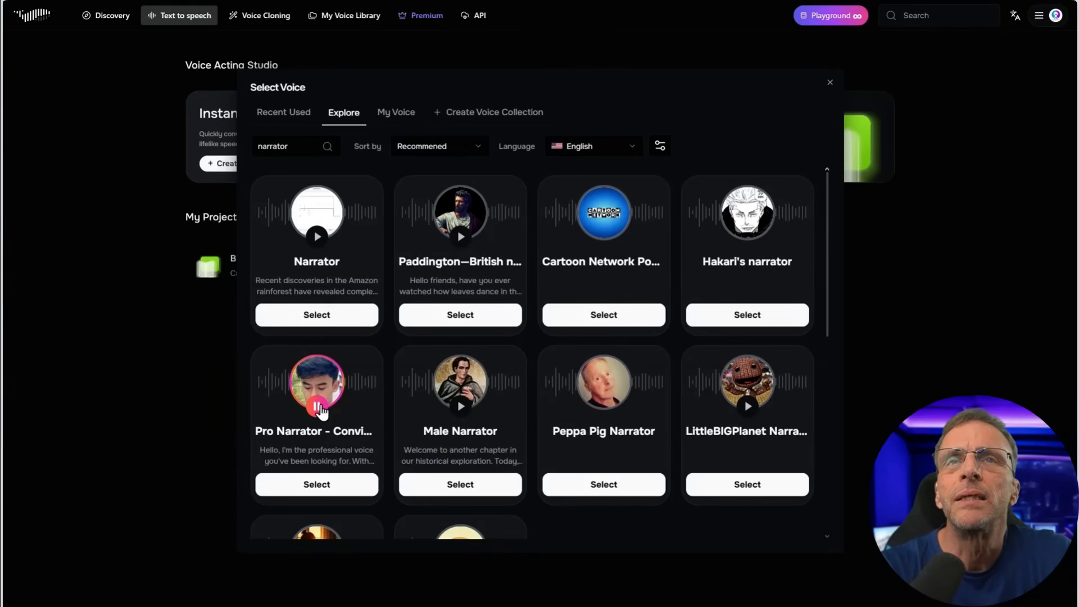
pyautogui.click(461, 406)
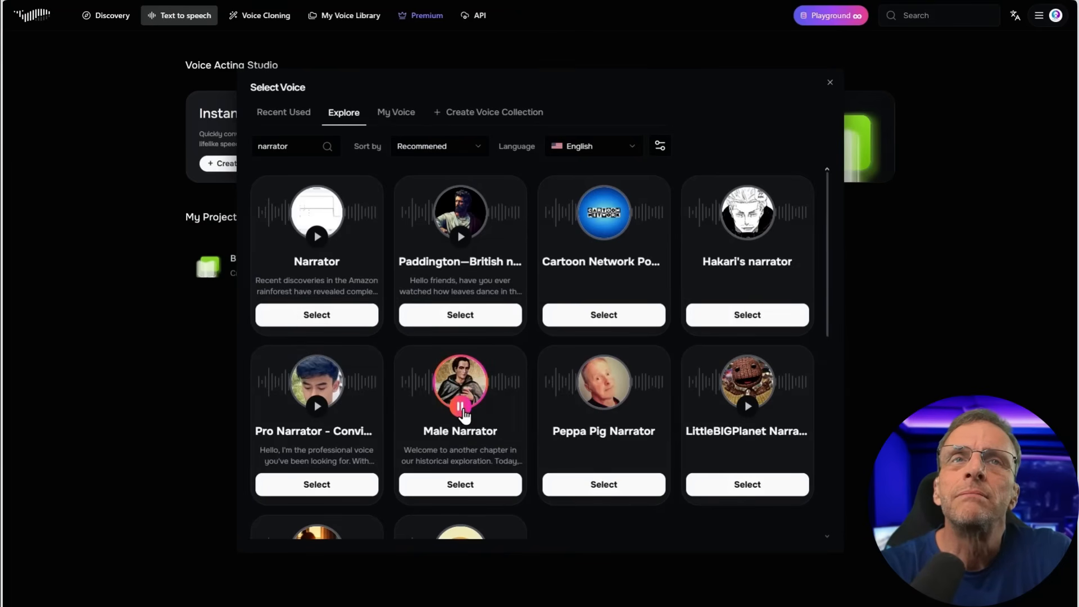
# Preview the LittleBIGPlanet Narrator (Stephen Fry) voice, choose it as the default voice and create the project
pyautogui.scroll(-3, 651, 410)
pyautogui.click(749, 260)
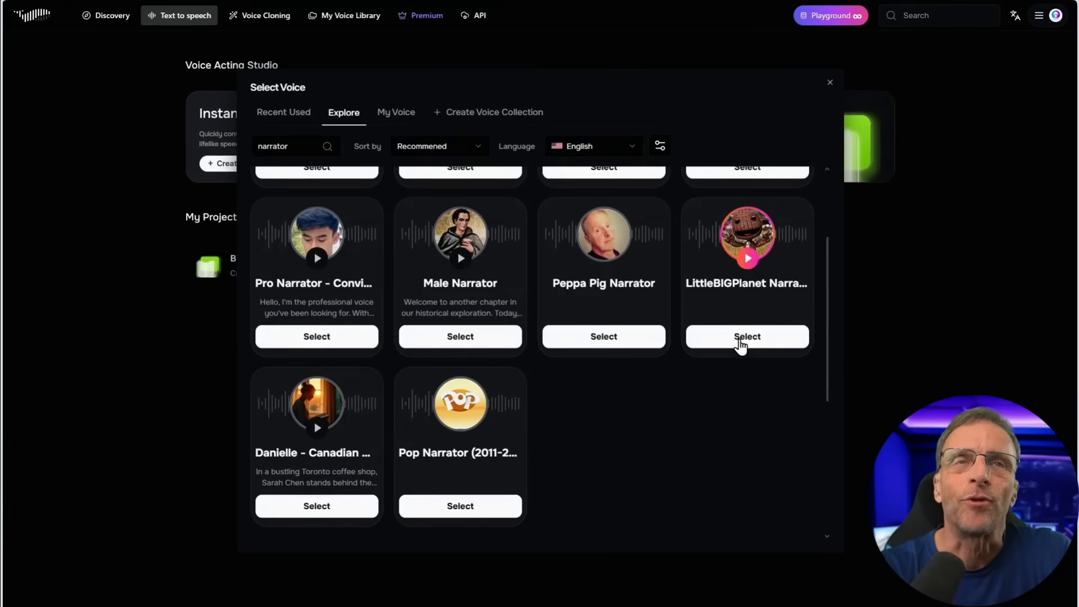
pyautogui.click(741, 341)
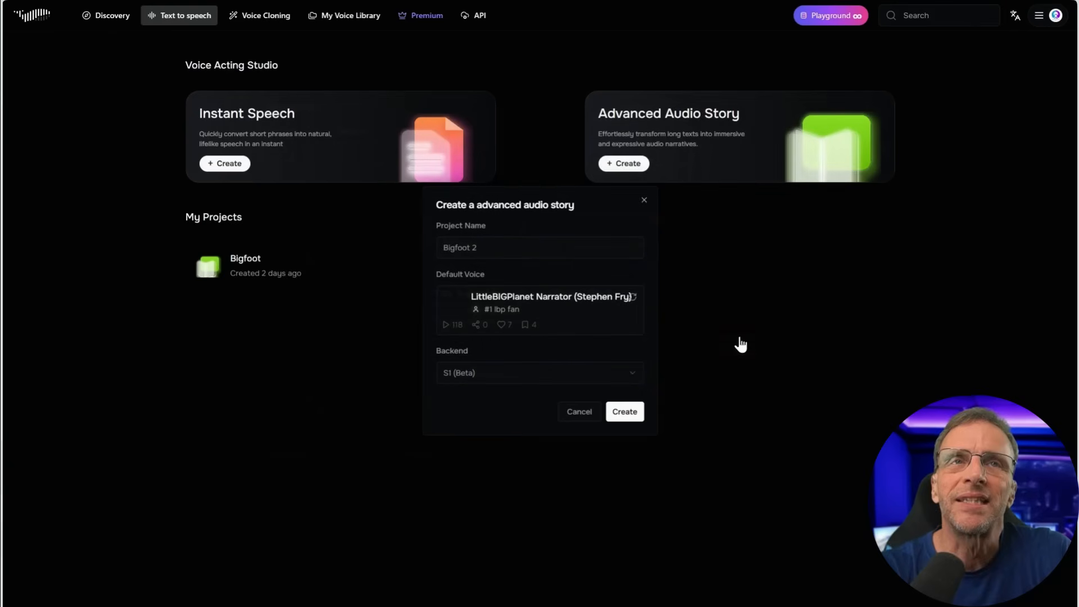
pyautogui.click(621, 415)
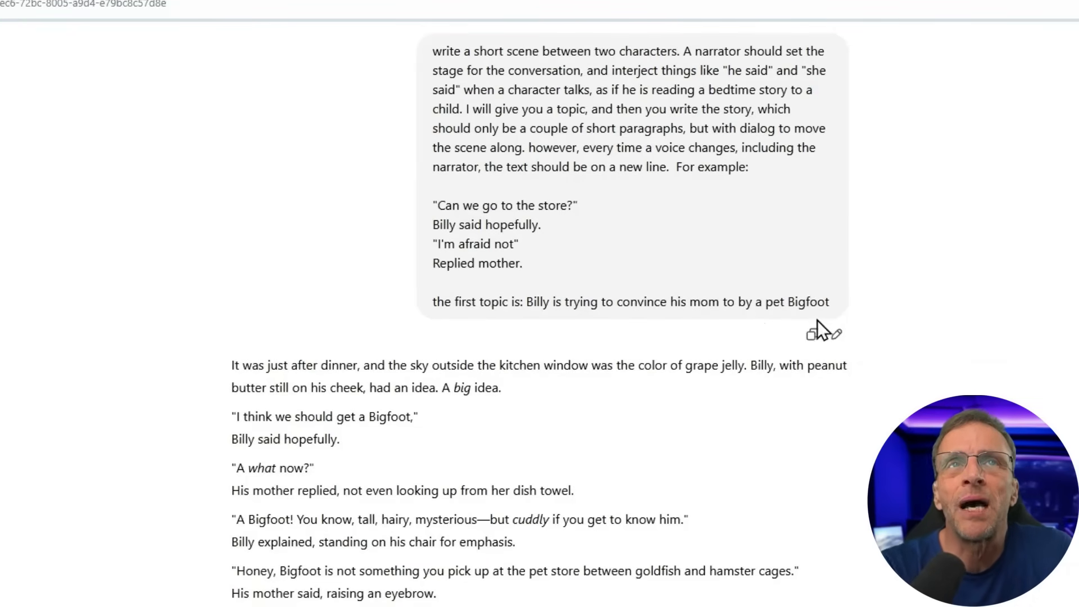
# Copy the Bigfoot scene from the ChatGPT answer, paste it into the Default Chapter of Bigfoot 2 and remove the empty first line
pyautogui.scroll(-3, 587, 386)
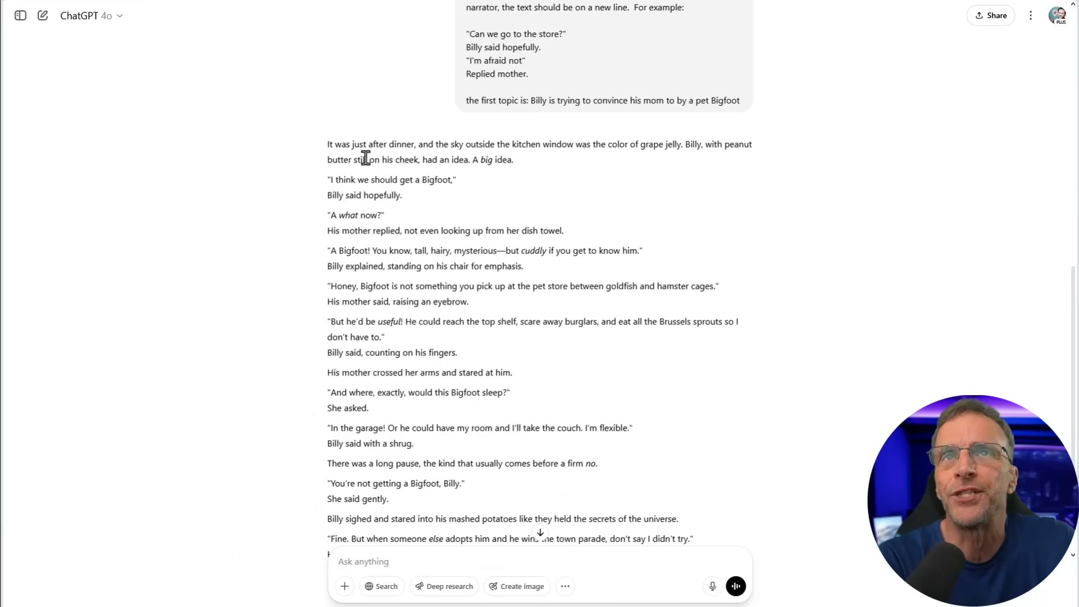
pyautogui.moveTo(328, 86); pyautogui.dragTo(869, 548)
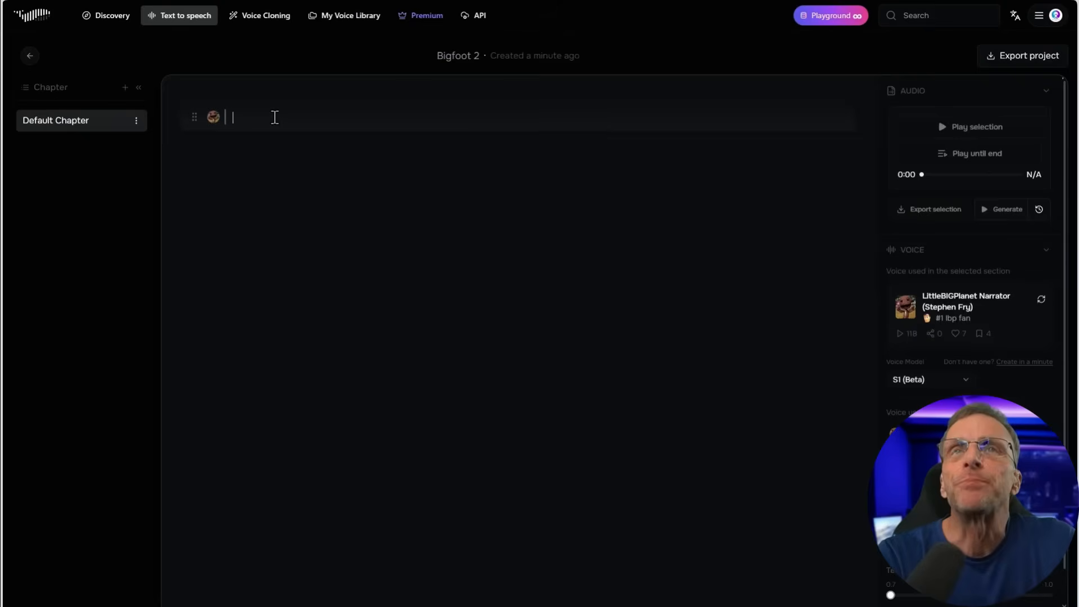
pyautogui.hotkey('ctrl', 'v')
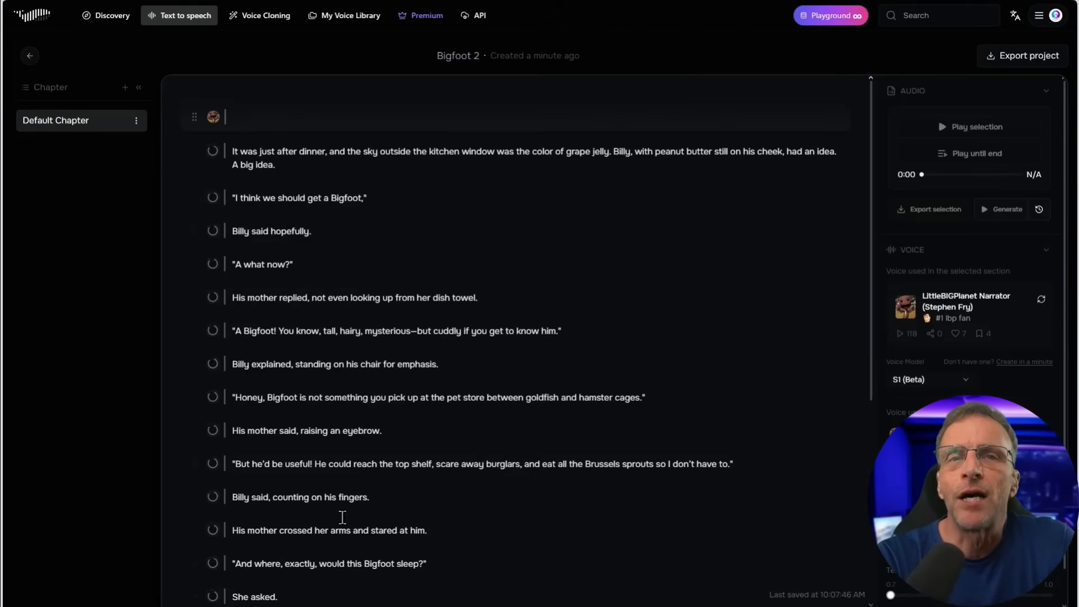
pyautogui.scroll(-1, 287, 114)
pyautogui.scroll(1, 287, 114)
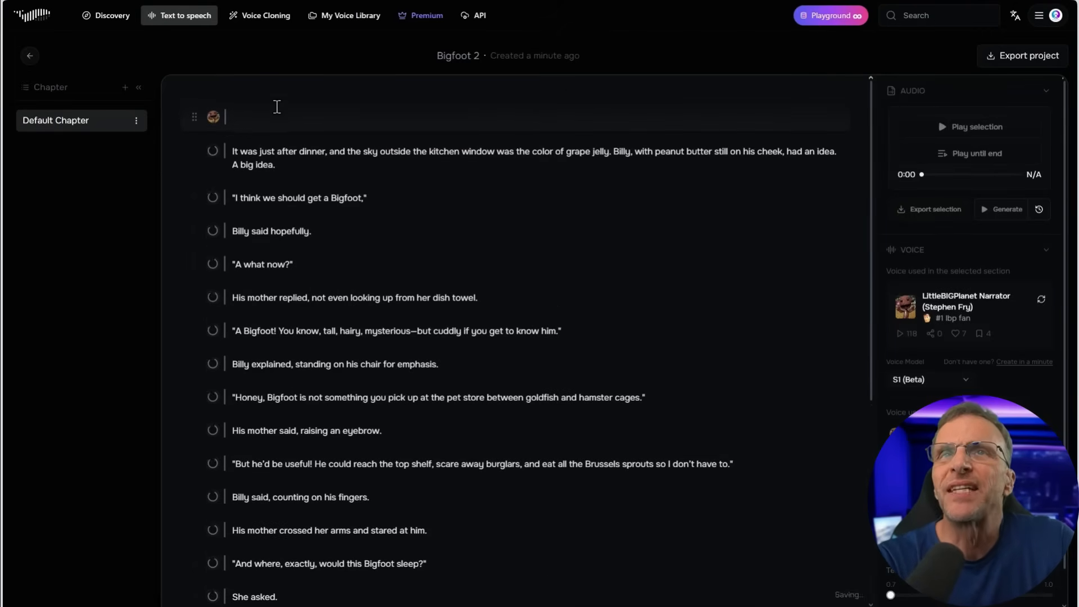
pyautogui.click(280, 117)
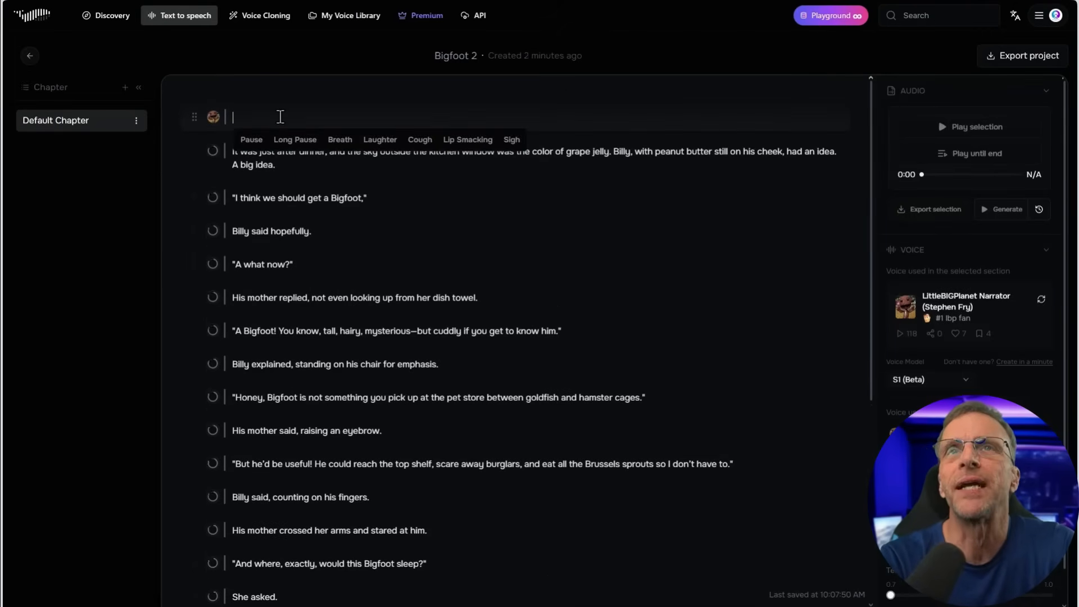
pyautogui.press('BackSpace')
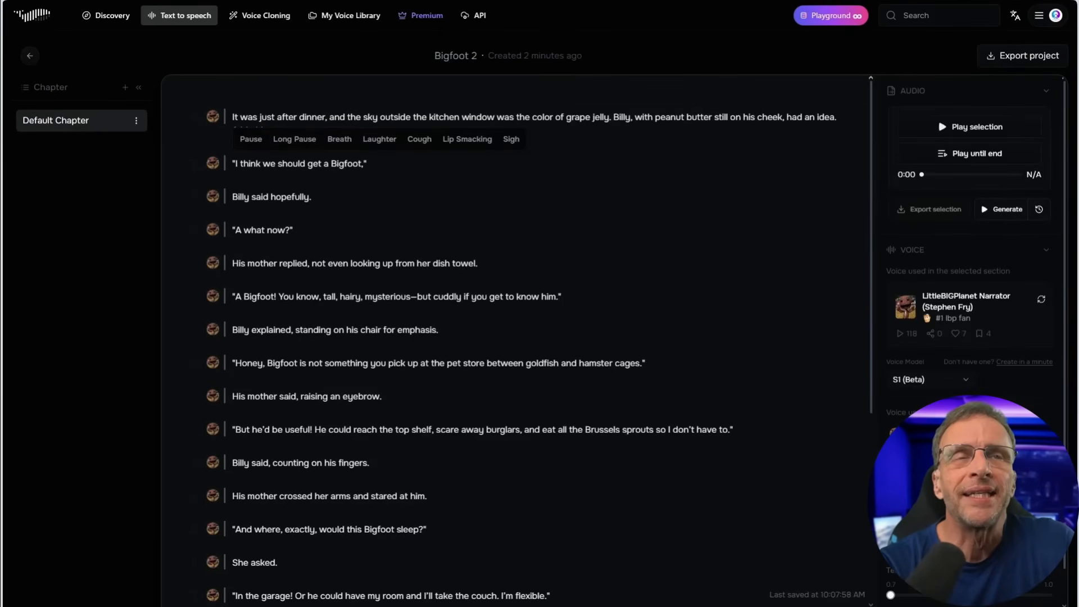
# Generate and play the narration from the opening paragraph until the end of the chapter
pyautogui.scroll(-2, 362, 163)
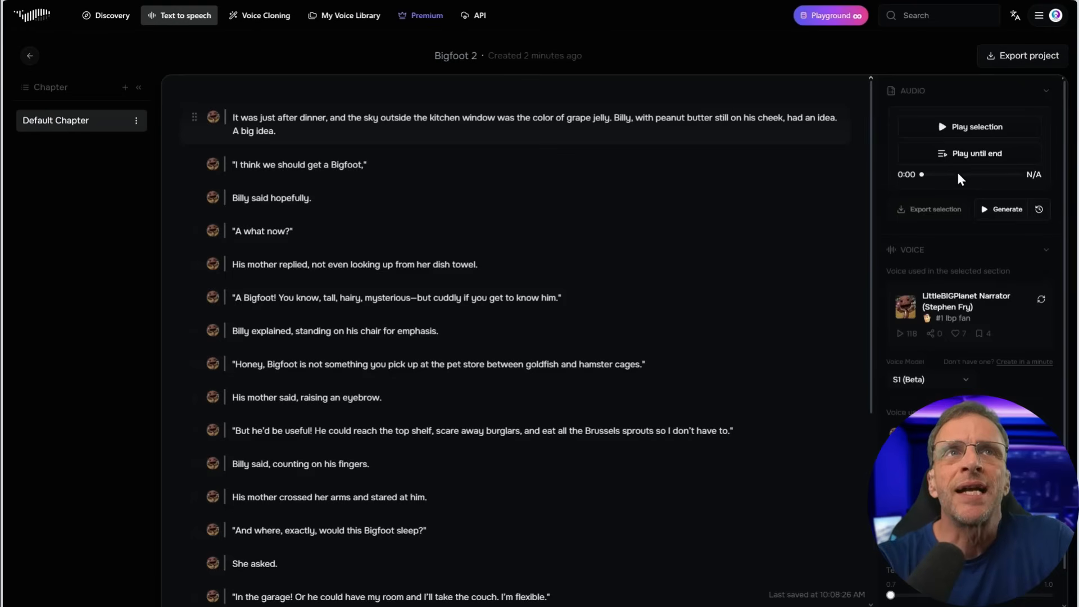
pyautogui.click(955, 160)
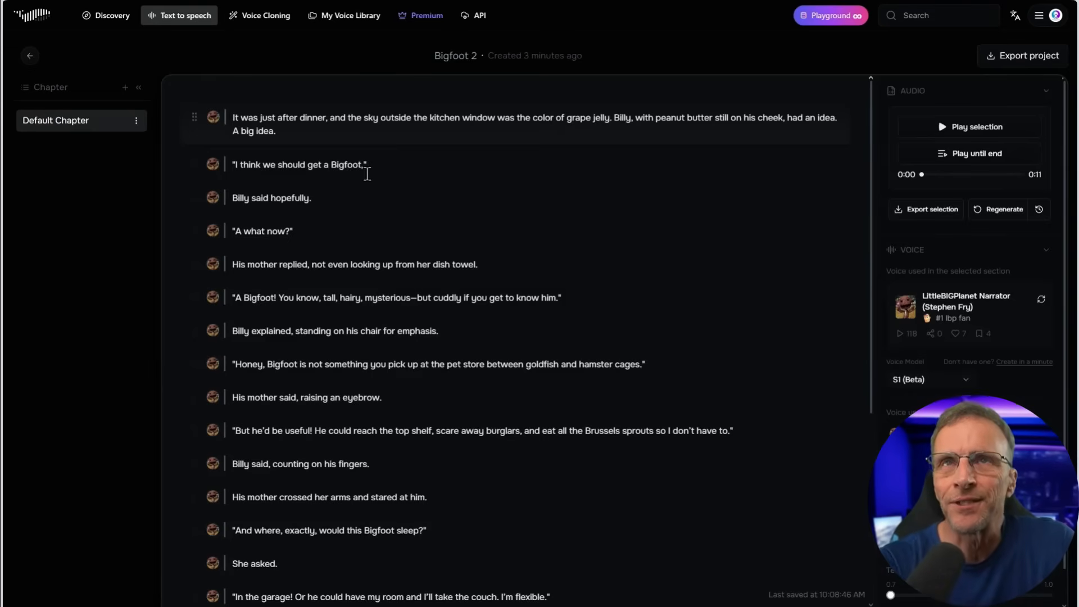
pyautogui.moveTo(371, 163); pyautogui.dragTo(242, 164)
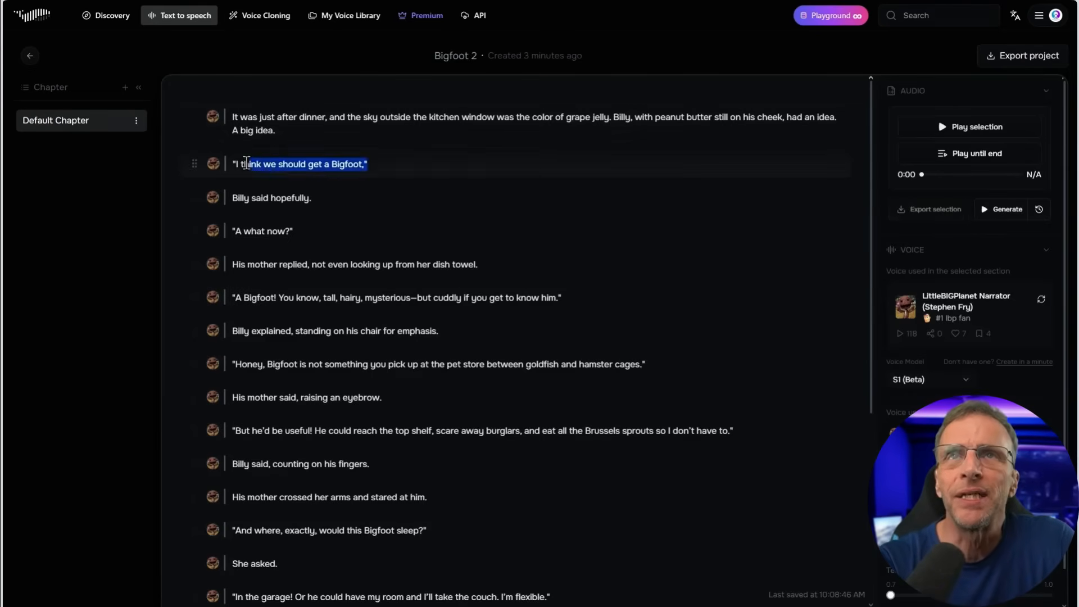
pyautogui.click(226, 196)
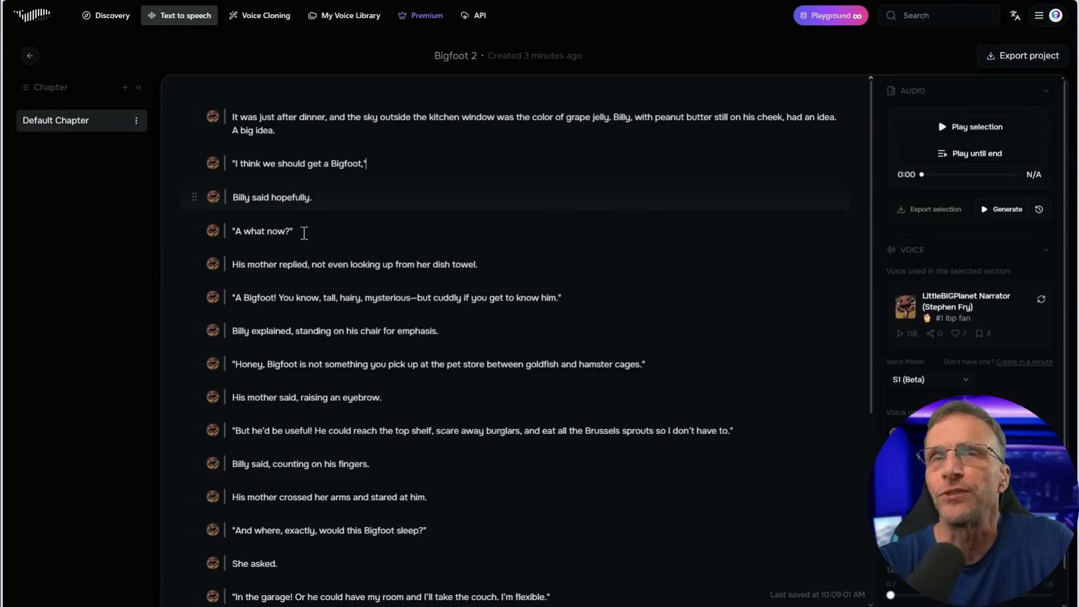
pyautogui.click(262, 230)
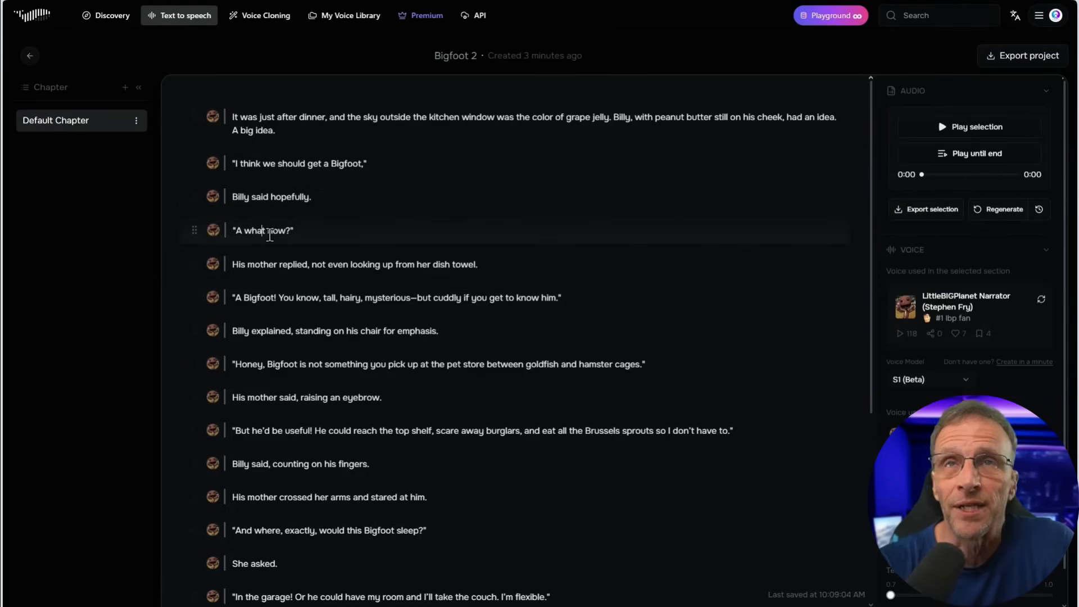
pyautogui.scroll(-2, 475, 404)
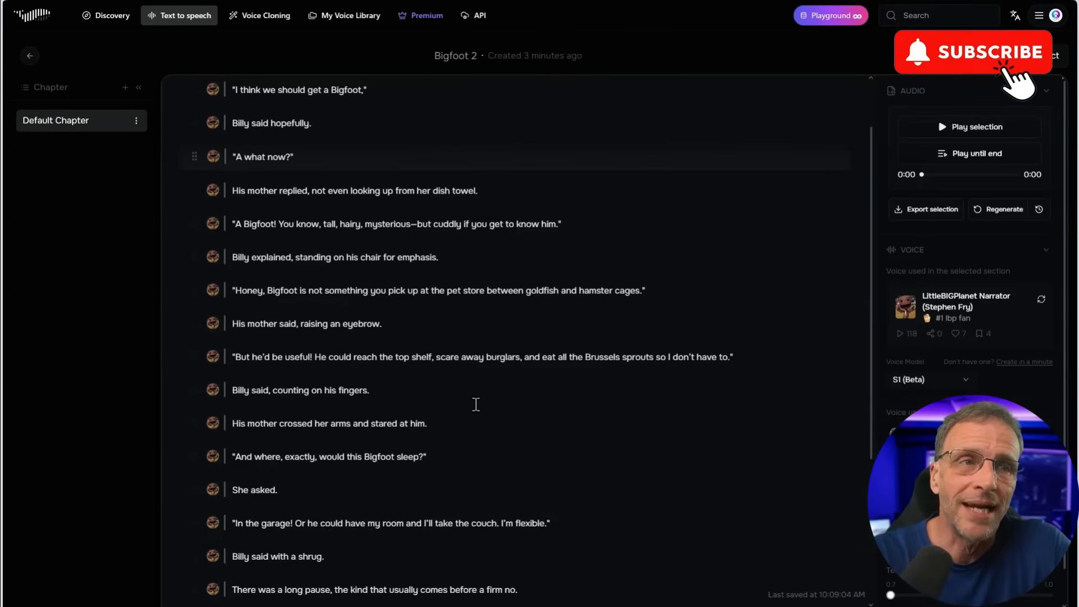
pyautogui.scroll(2, 449, 374)
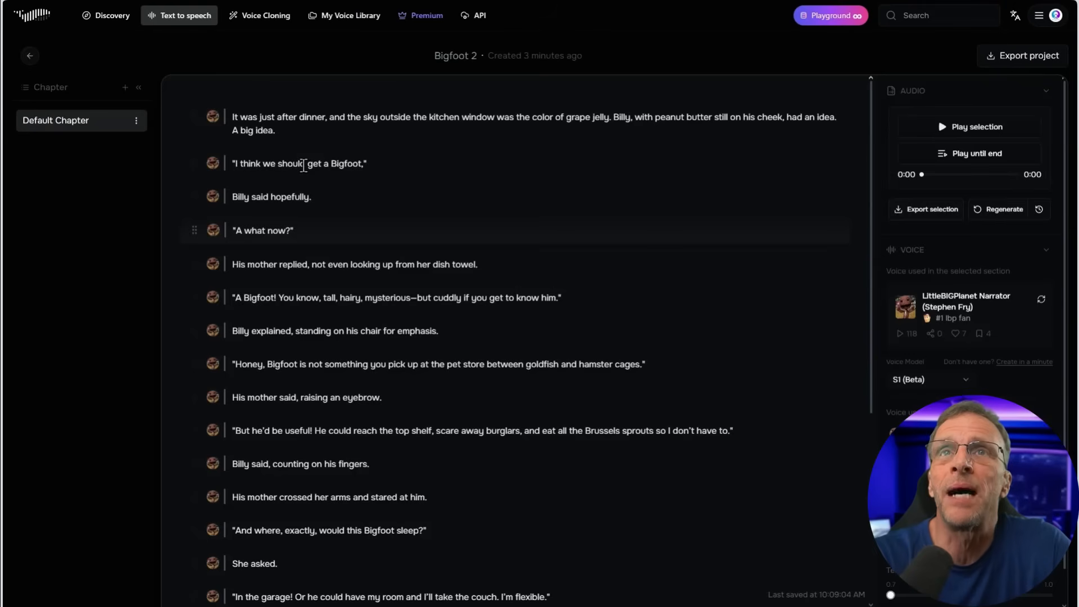
# Search the voices for "kid", assign the Kid voice to the line "I think we should get a Bigfoot," and play that line
pyautogui.click(303, 166)
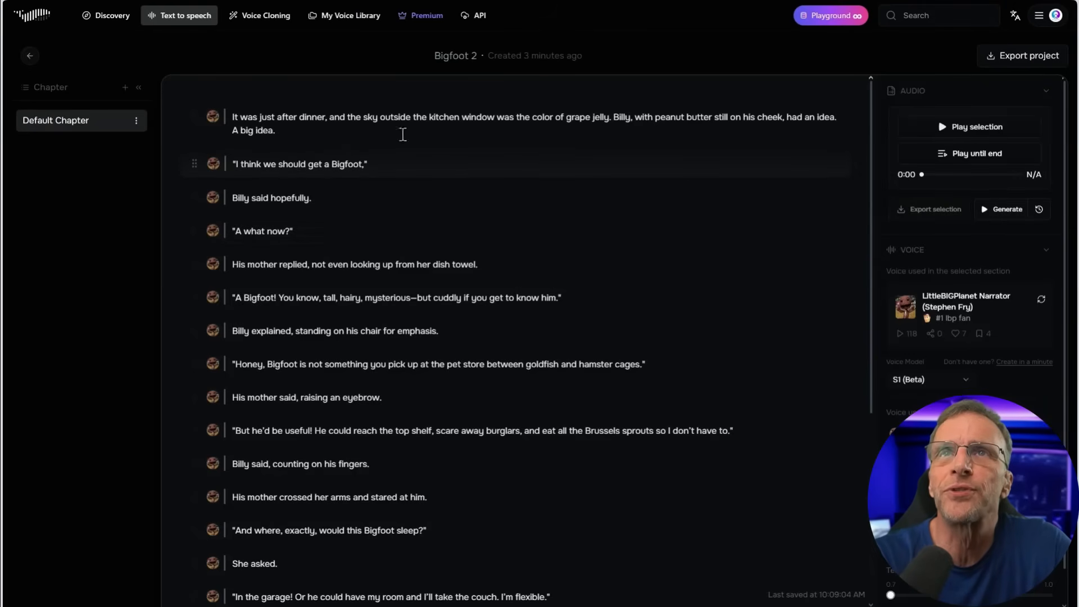
pyautogui.click(213, 164)
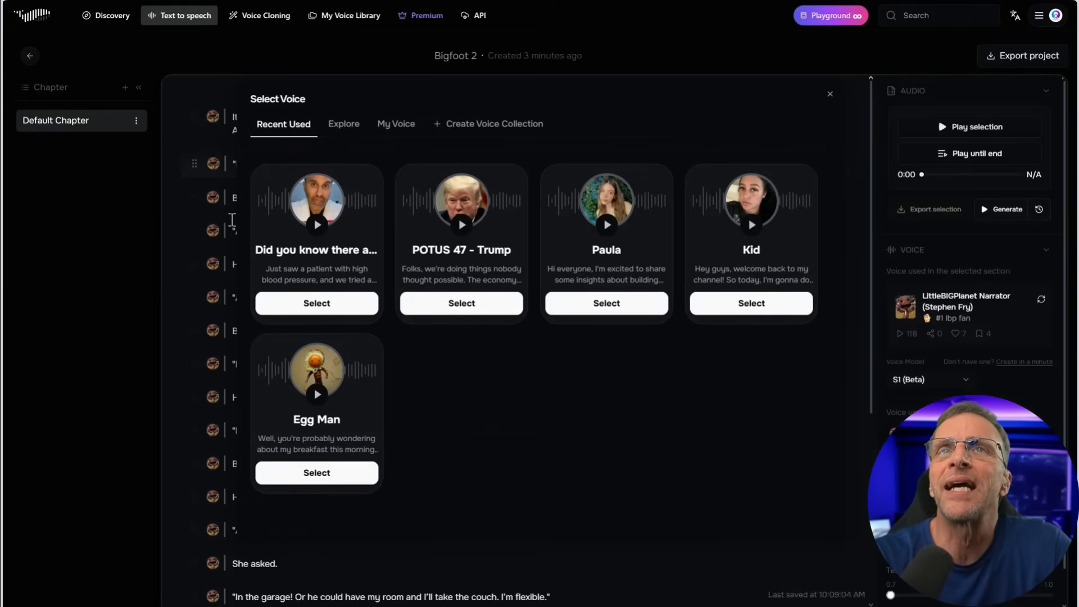
pyautogui.click(341, 125)
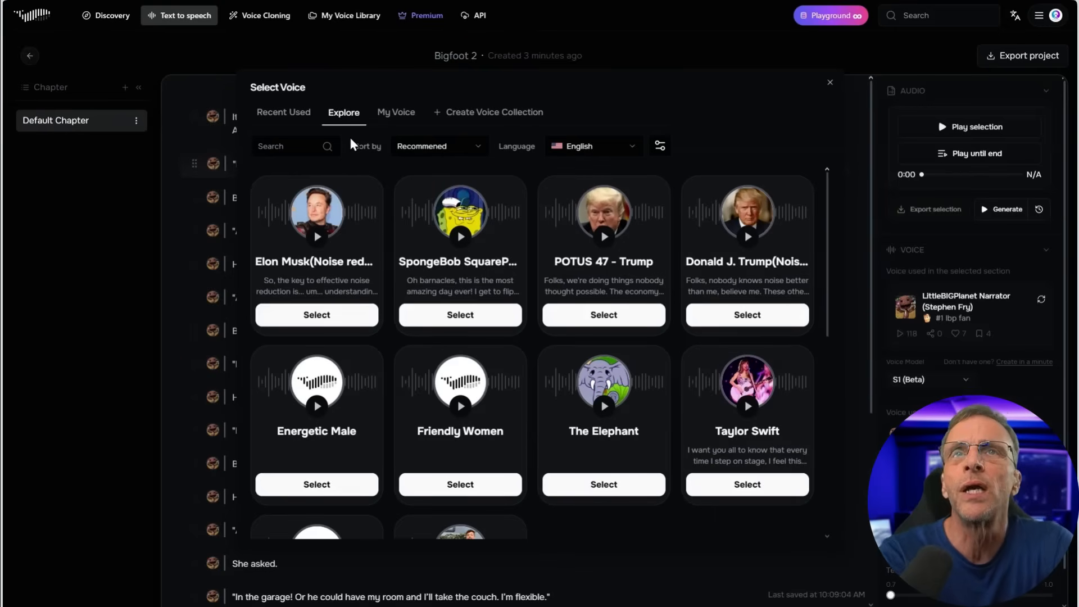
pyautogui.click(283, 151)
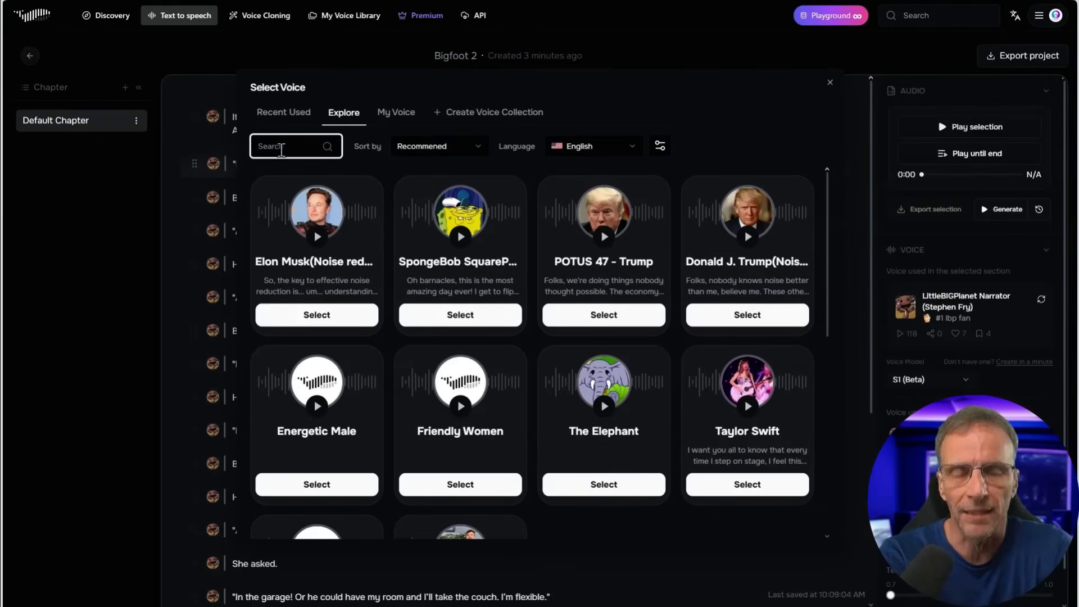
pyautogui.write('kid')
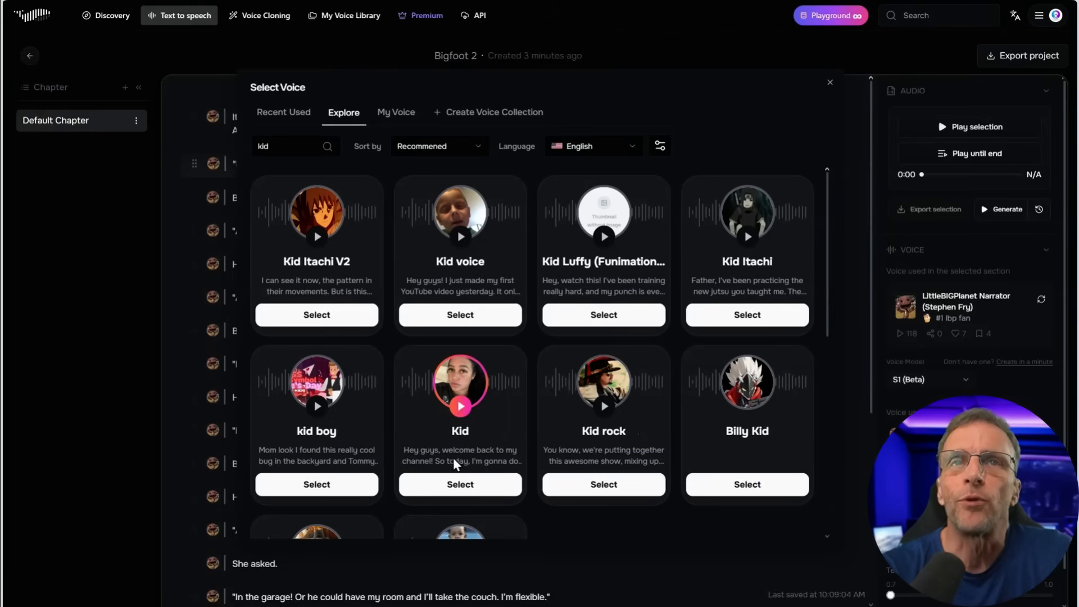
pyautogui.click(467, 488)
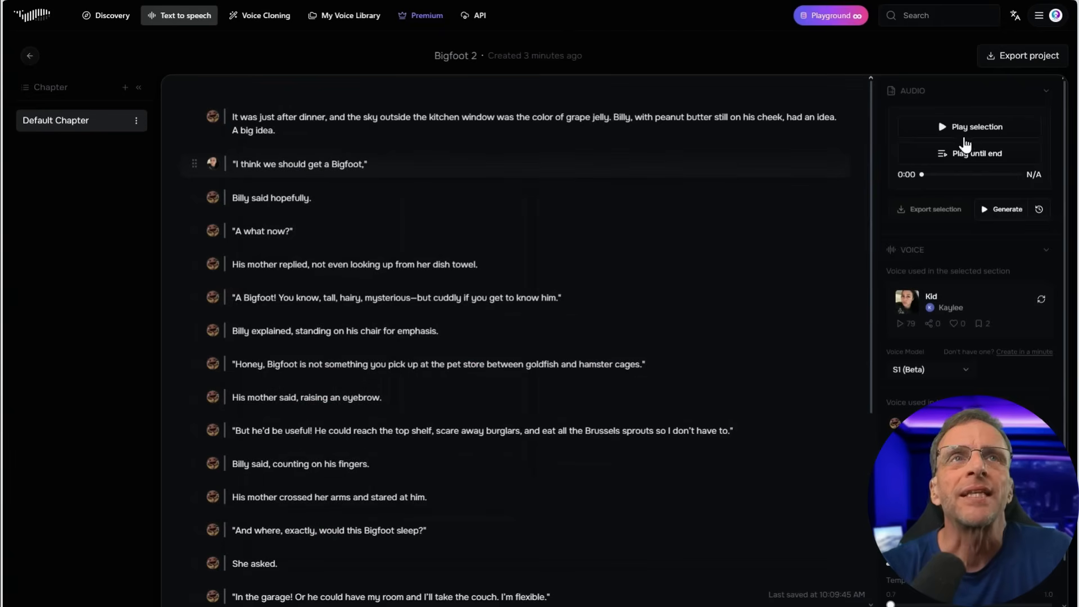
pyautogui.click(945, 133)
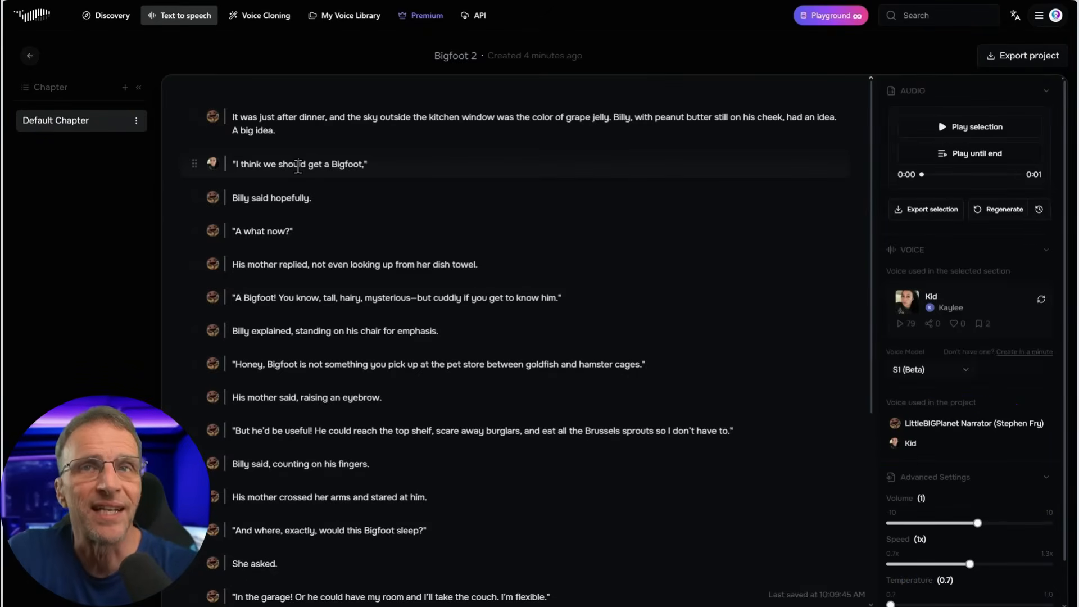
# Assign the Kid voice to Billy's lines beginning "A Bigfoot! You know" and "But he'd be useful!"
pyautogui.click(266, 233)
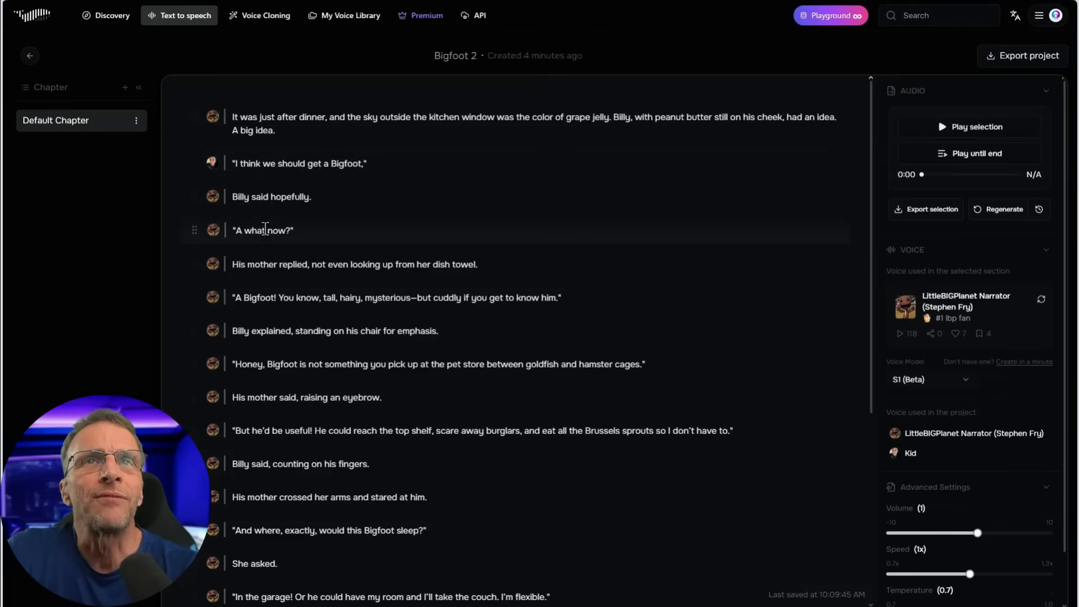
pyautogui.click(309, 297)
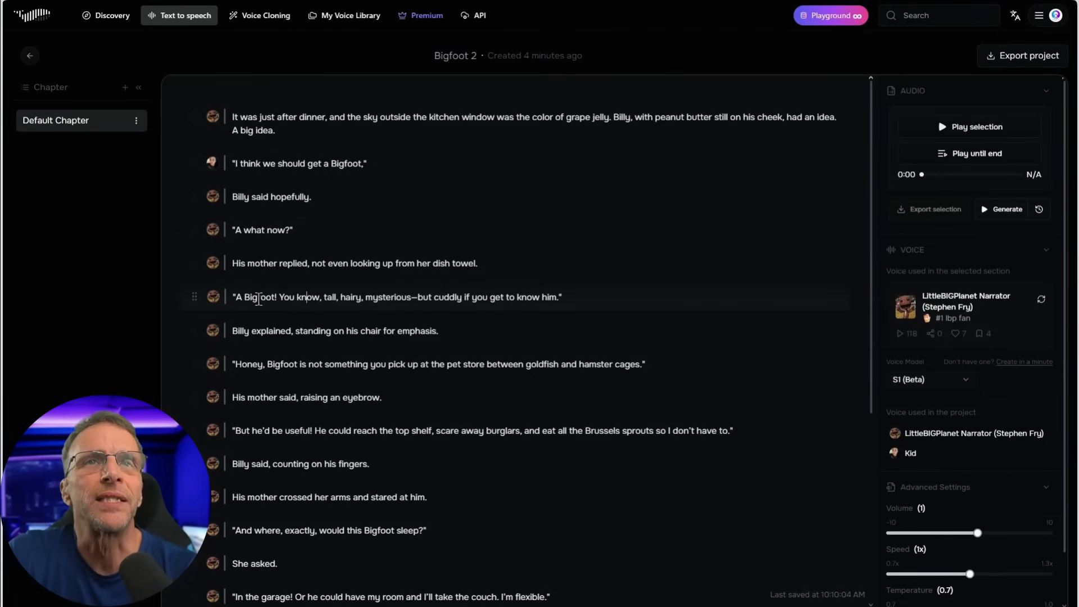
pyautogui.click(287, 297)
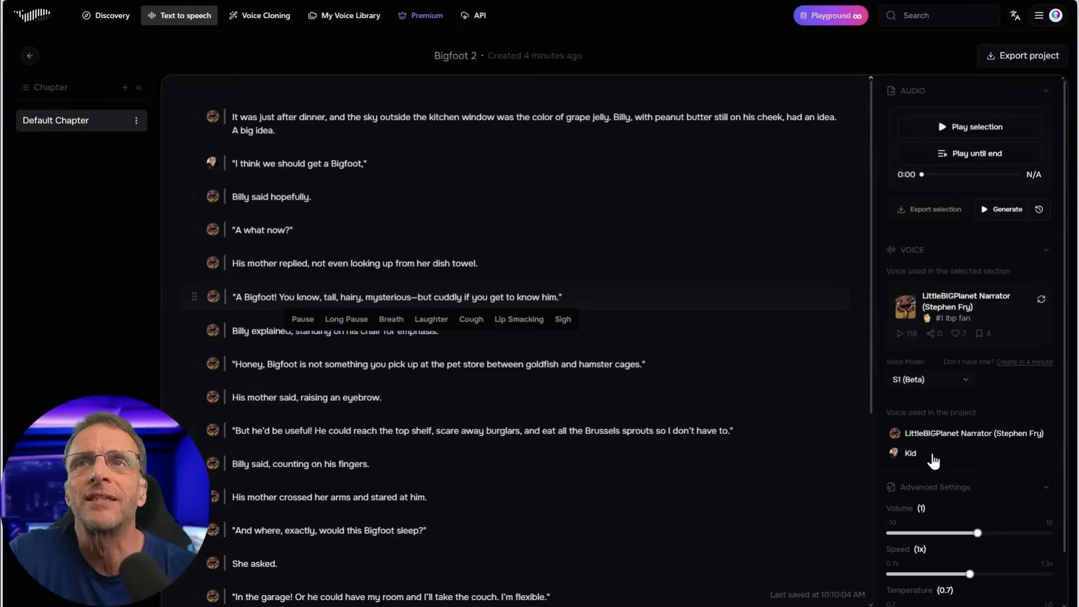
pyautogui.click(910, 453)
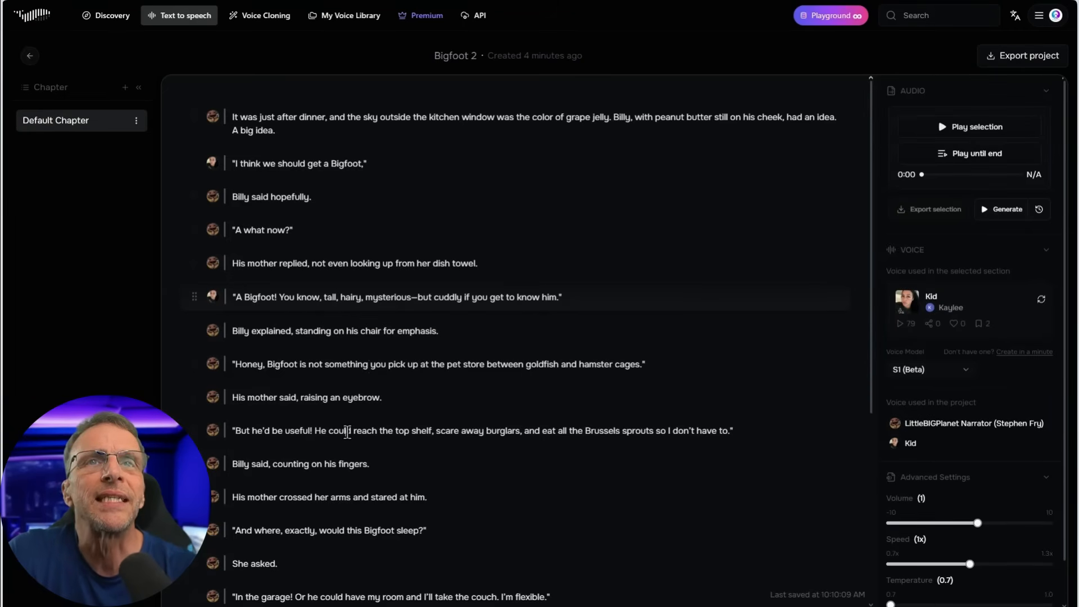
pyautogui.click(348, 431)
pyautogui.click(911, 453)
pyautogui.scroll(-2, 489, 430)
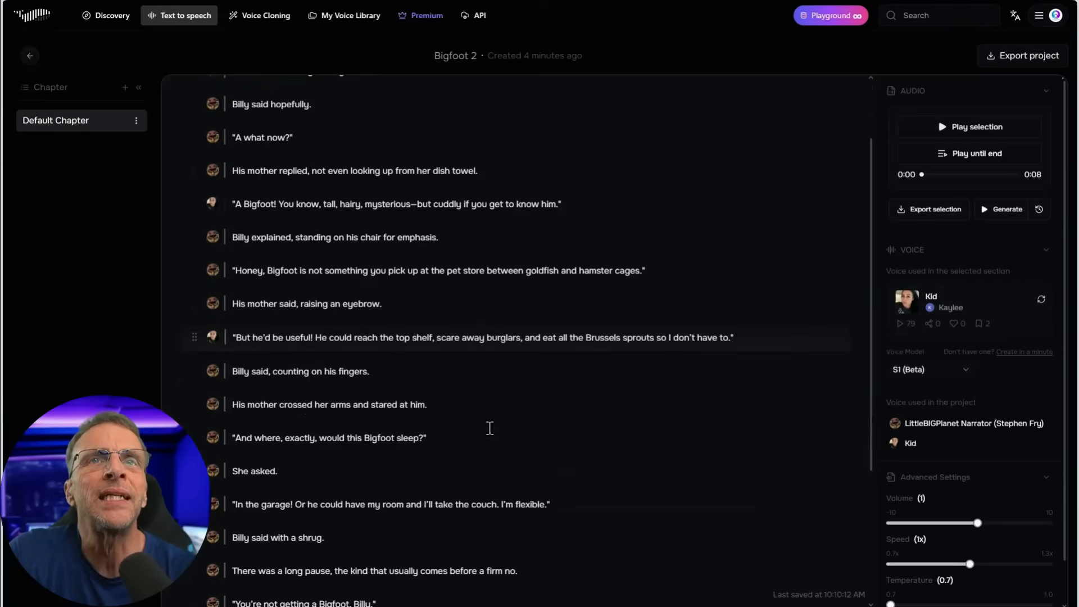
# Search the voices for "woman", preview NEW WOMAN VOICE and assign it to the line "A what now?", generating and playing the line
pyautogui.scroll(2, 521, 432)
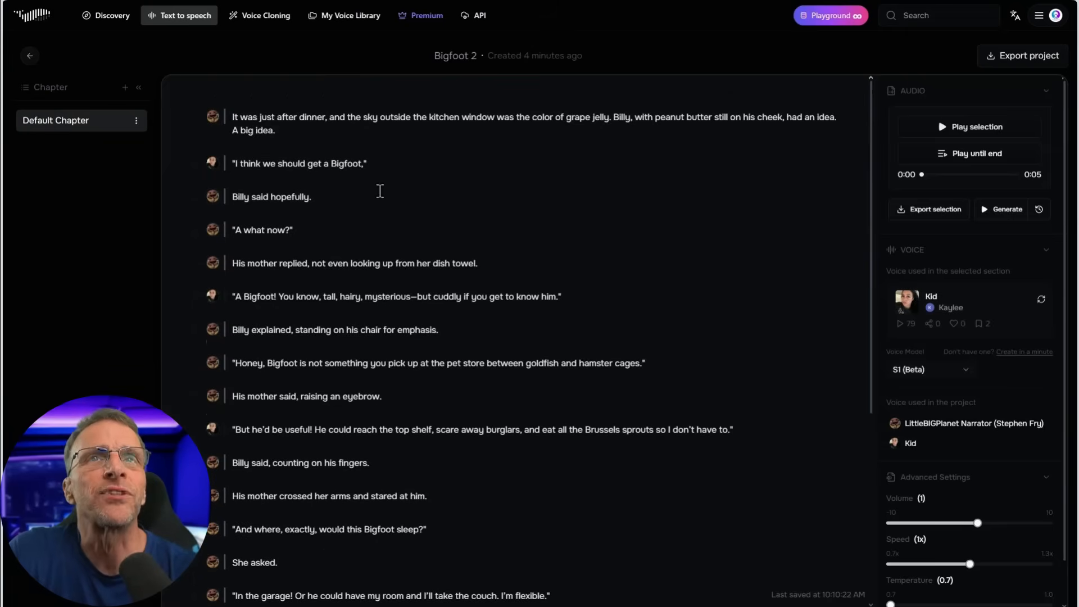
pyautogui.write('woman')
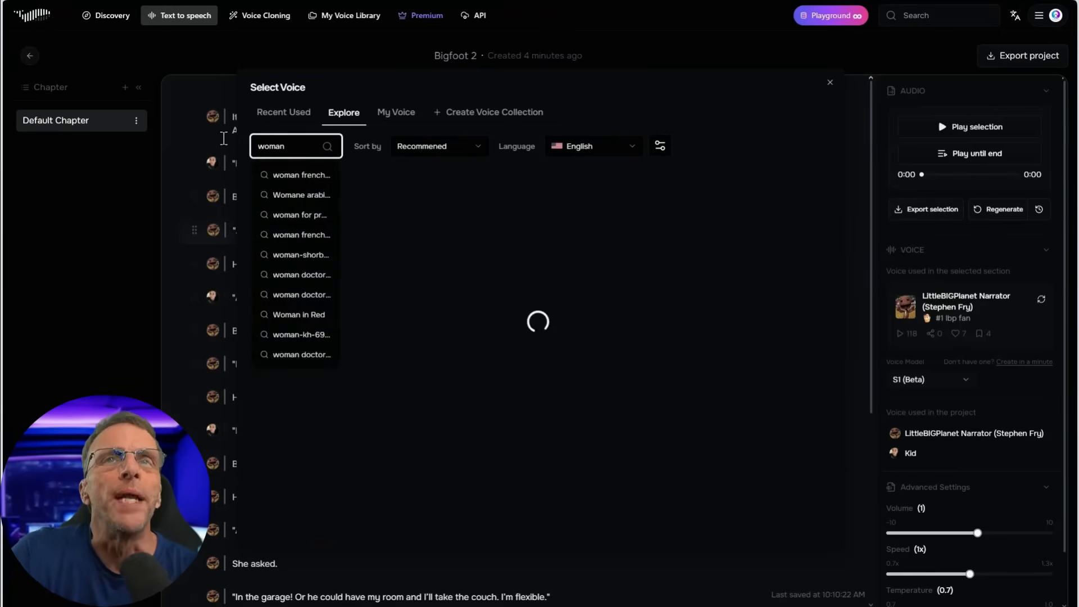
pyautogui.click(605, 239)
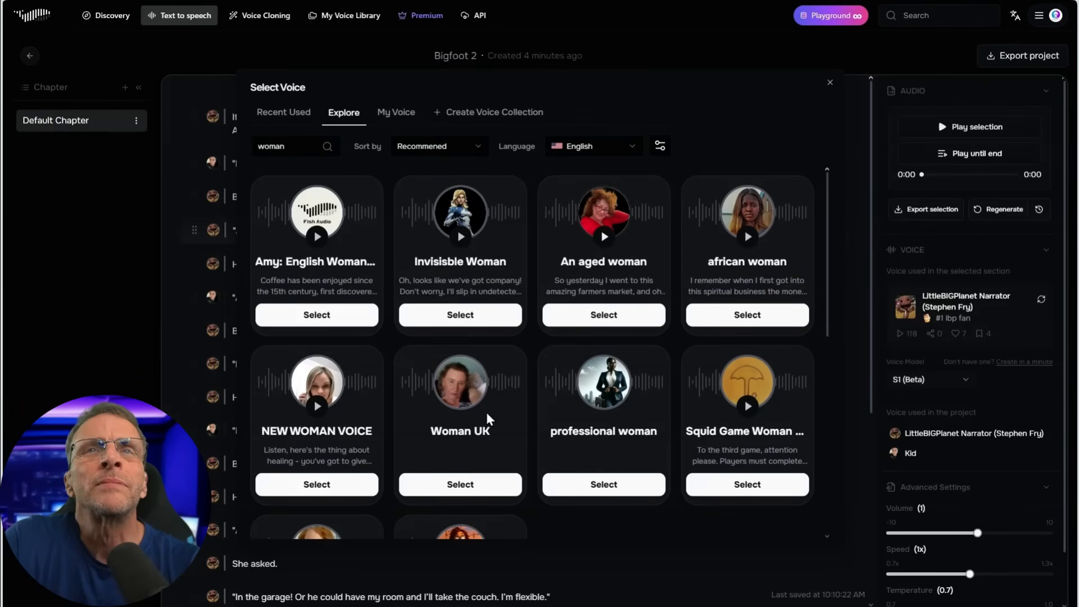
pyautogui.click(317, 407)
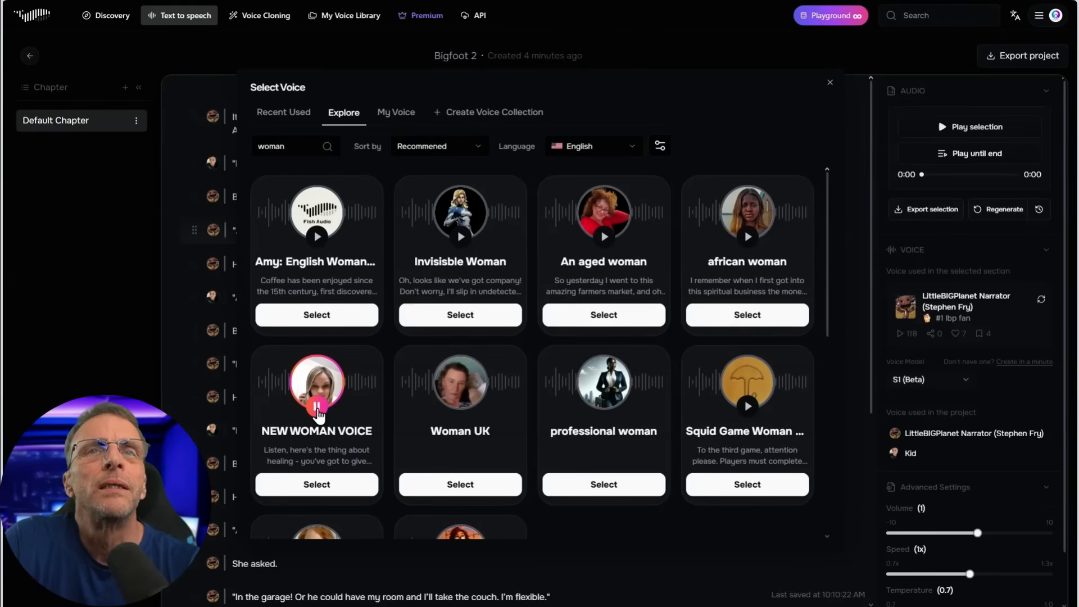
pyautogui.click(316, 484)
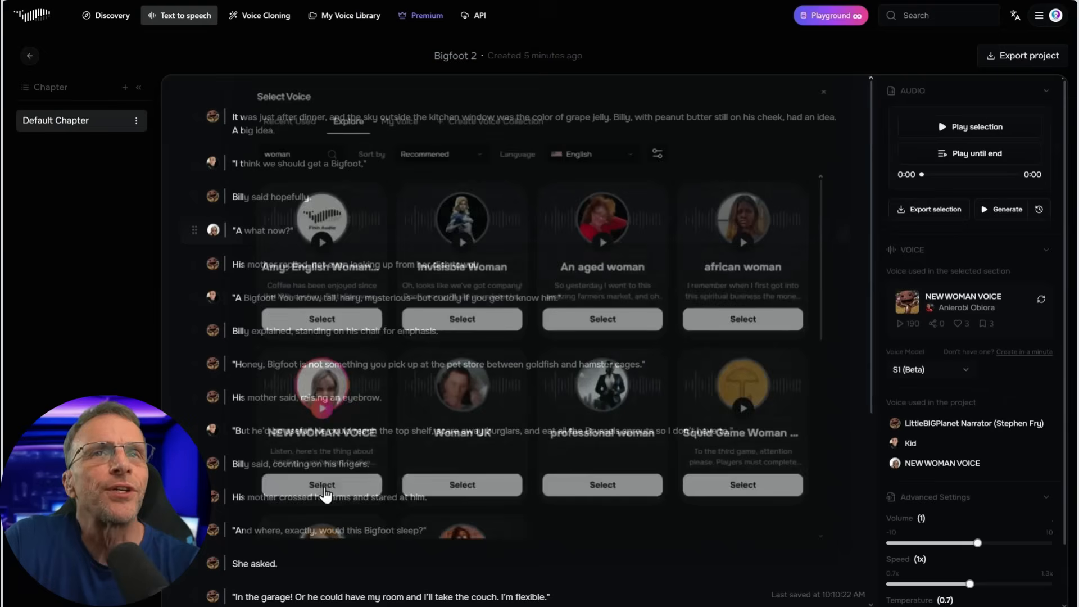
pyautogui.click(967, 128)
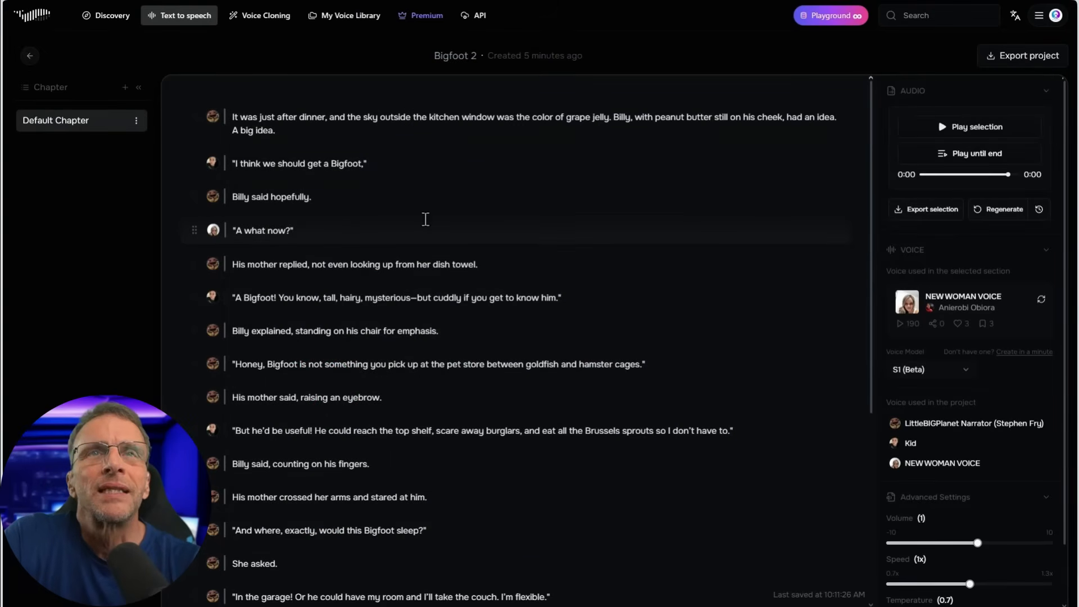
# Shorten the mother's line "A what now?" to "A what ?" and look over its inline sound effect options
pyautogui.doubleClick(270, 230)
pyautogui.press('BackSpace')
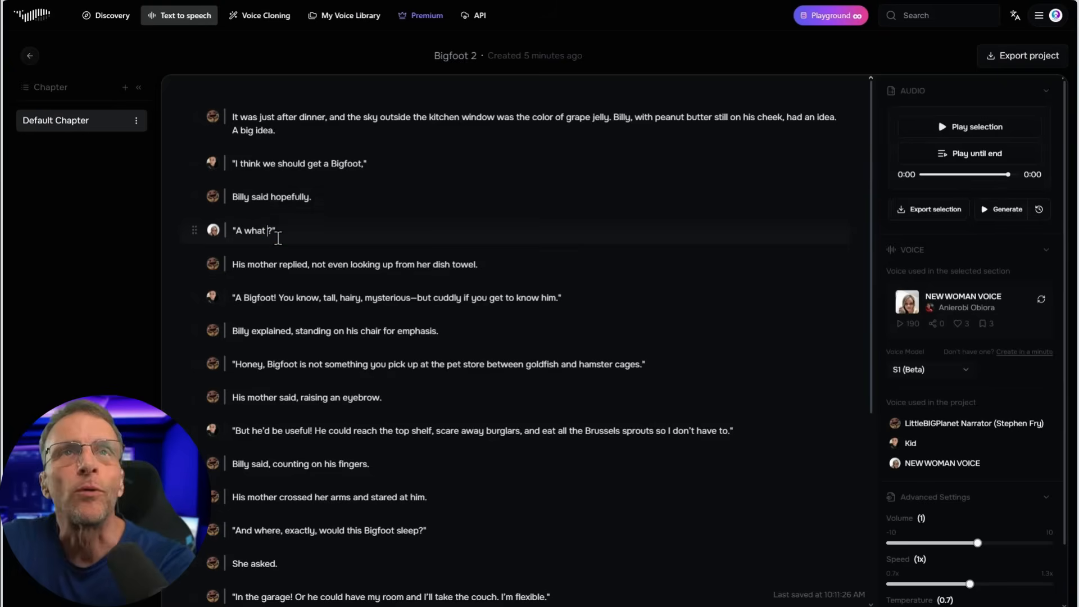
pyautogui.press('Up')
pyautogui.click(283, 298)
pyautogui.click(249, 232)
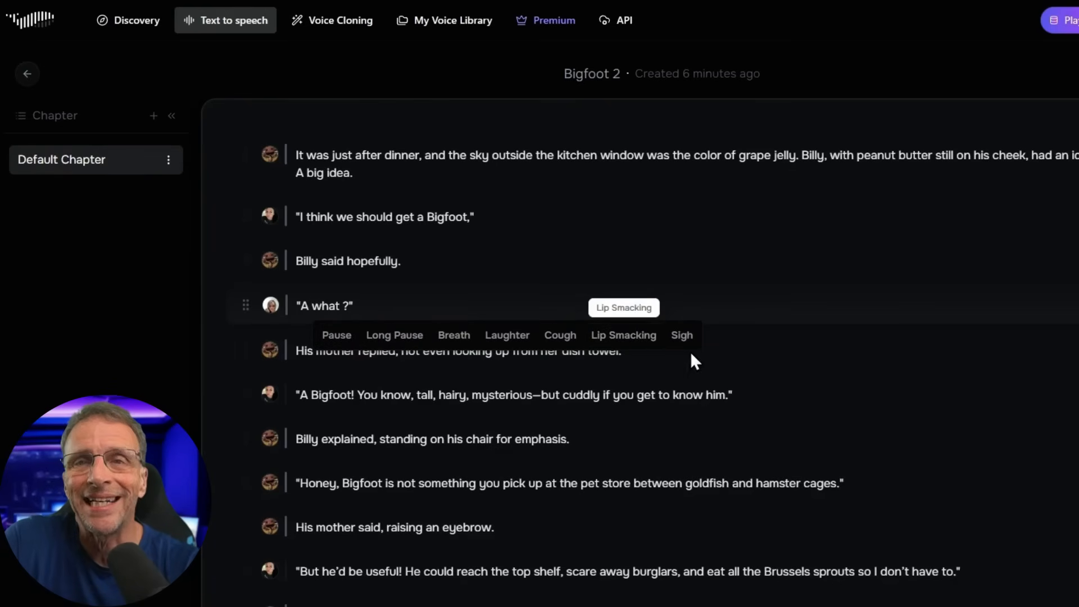
pyautogui.click(766, 317)
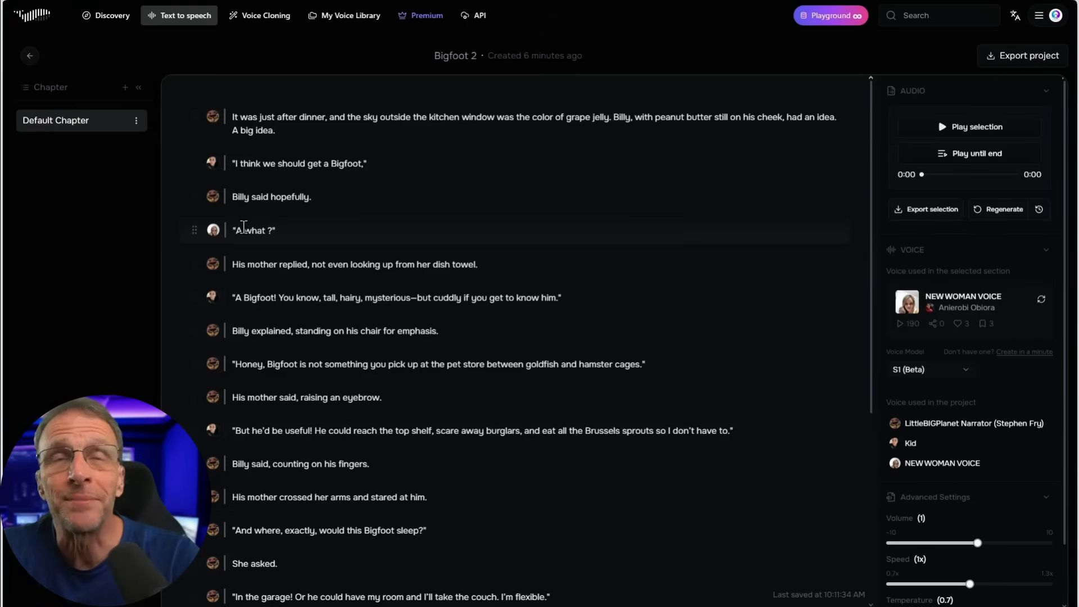
# Assign NEW WOMAN VOICE to the mother's lines beginning "Honey, Bigfoot is not something" and "And where, exactly"
pyautogui.scroll(-1, 314, 258)
pyautogui.click(328, 316)
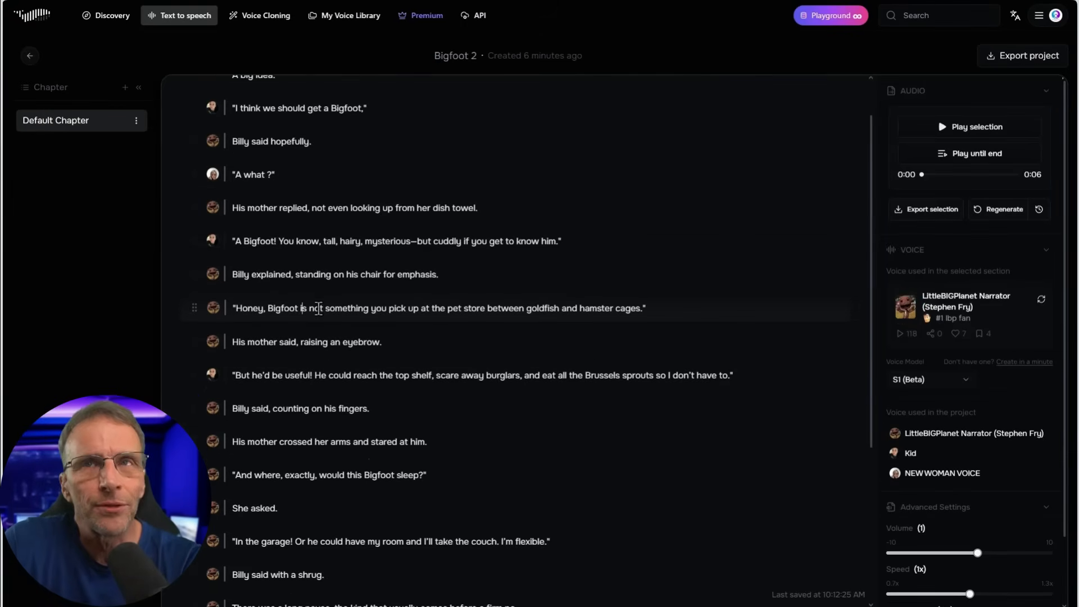
pyautogui.click(915, 475)
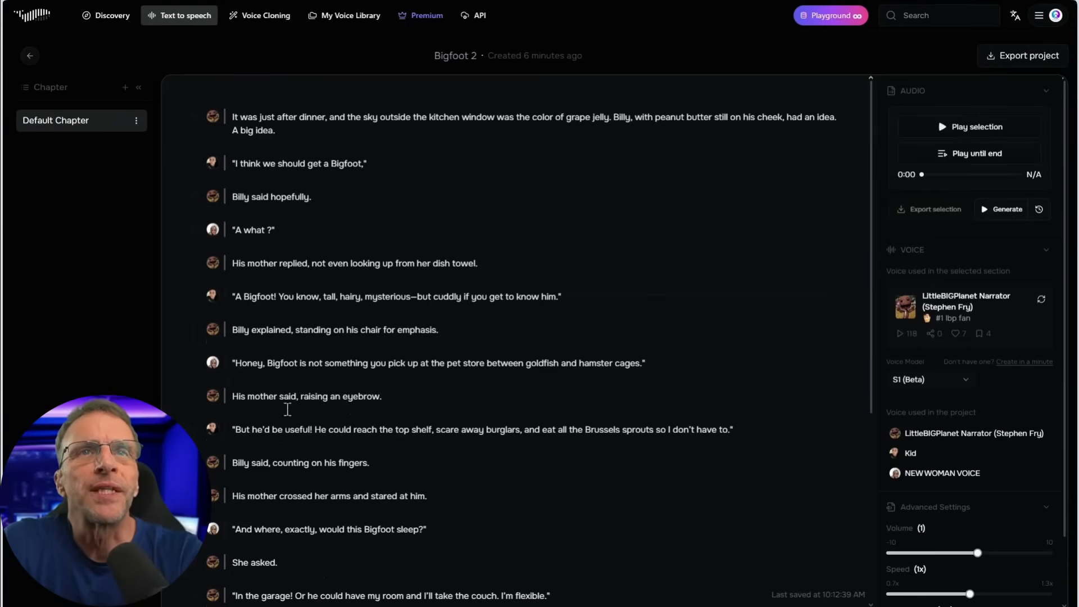
# Move "His mother crossed her arms and stared at him." to the end of "Billy said, counting on his fingers." and remove the empty line
pyautogui.scroll(-1, 306, 467)
pyautogui.tripleClick(437, 462)
pyautogui.hotkey('ctrl', 'c')
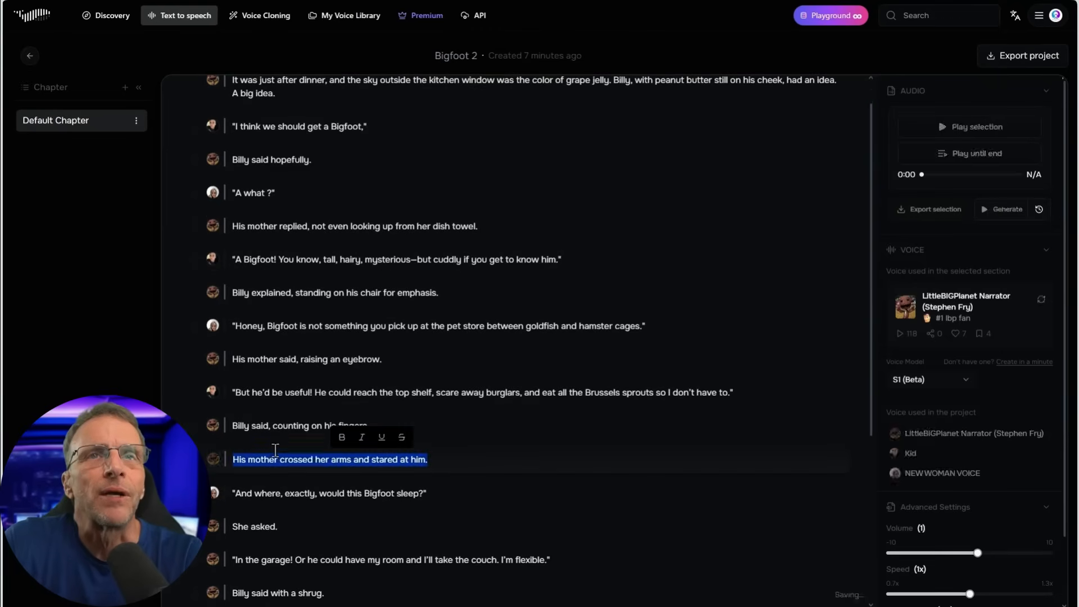
pyautogui.press('BackSpace')
pyautogui.click(425, 426)
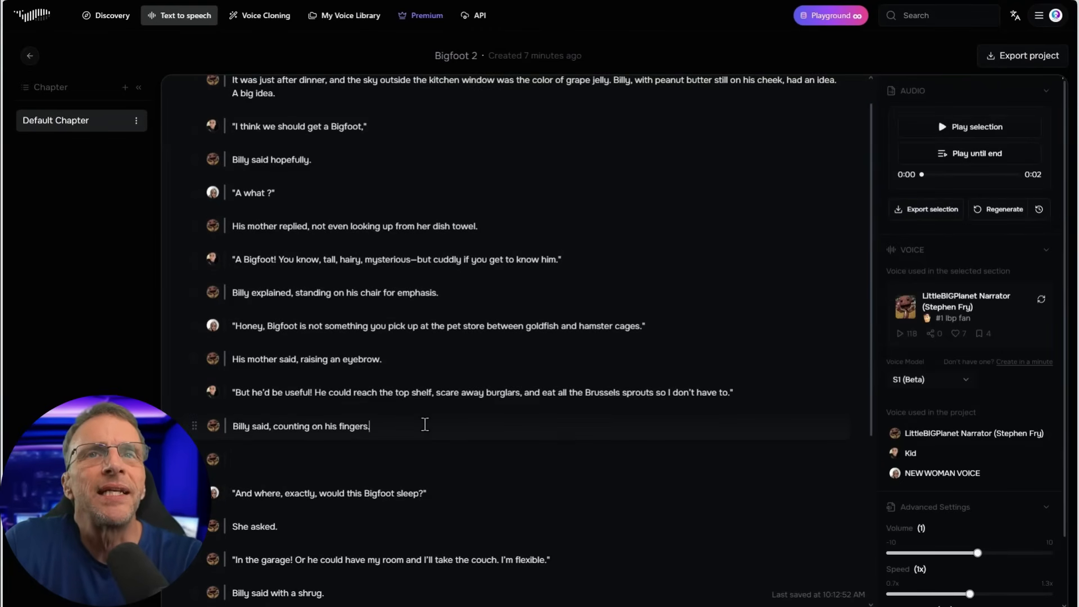
pyautogui.hotkey('ctrl', 'v')
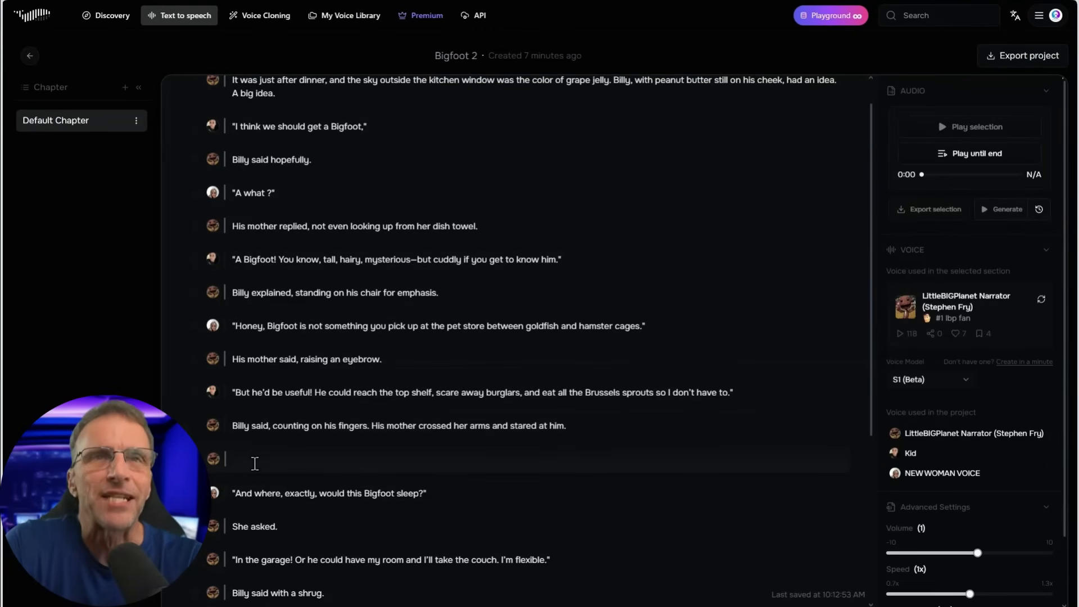
pyautogui.press('BackSpace')
# Play the story from the opening paragraph until the end, and regenerate the opening paragraph's narration
pyautogui.click(258, 118)
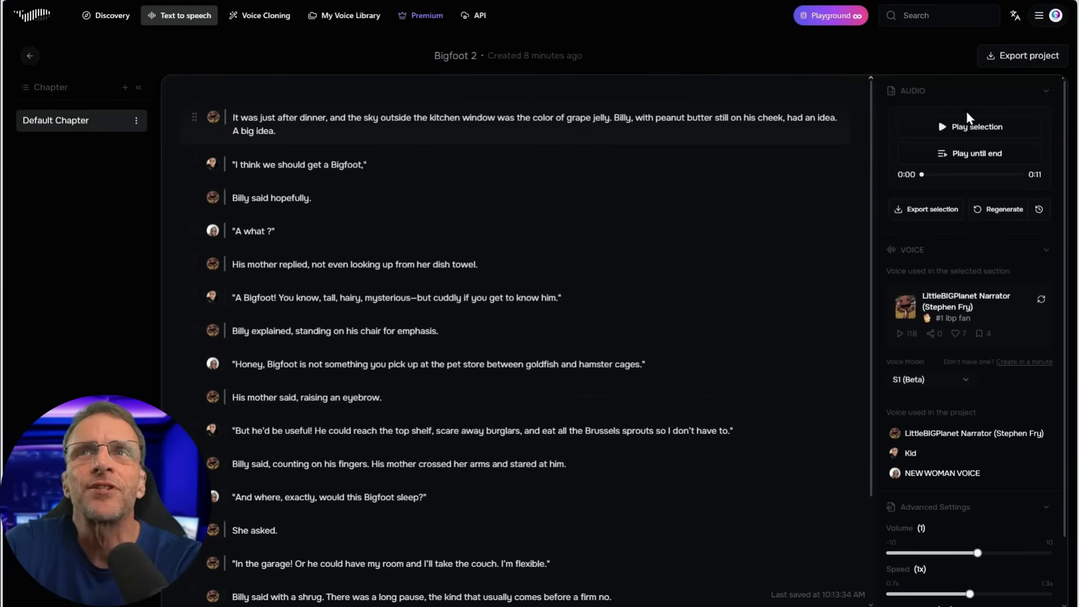
pyautogui.click(945, 158)
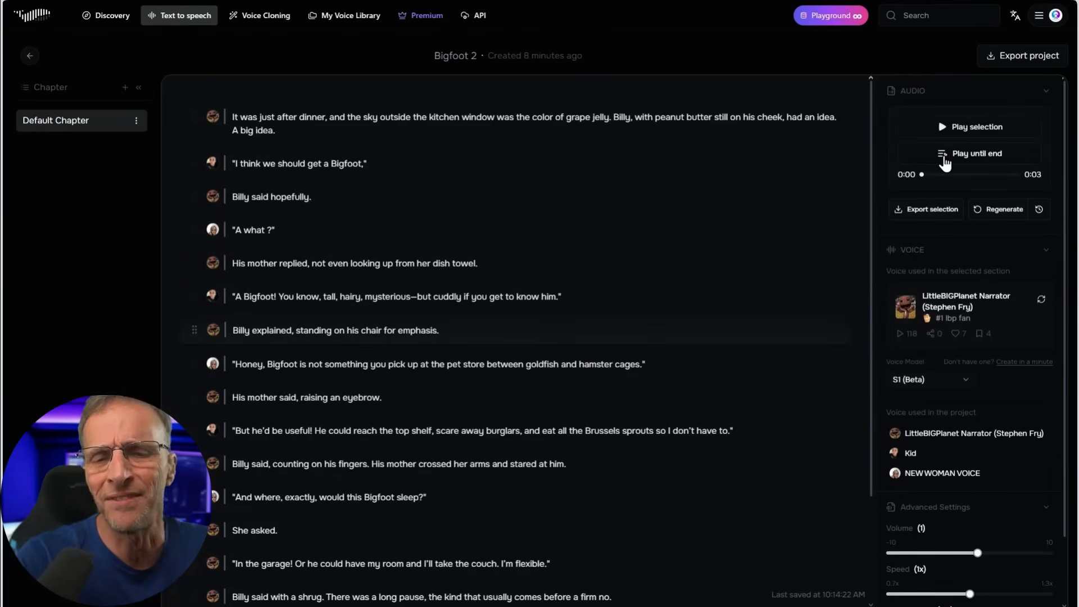
pyautogui.click(382, 117)
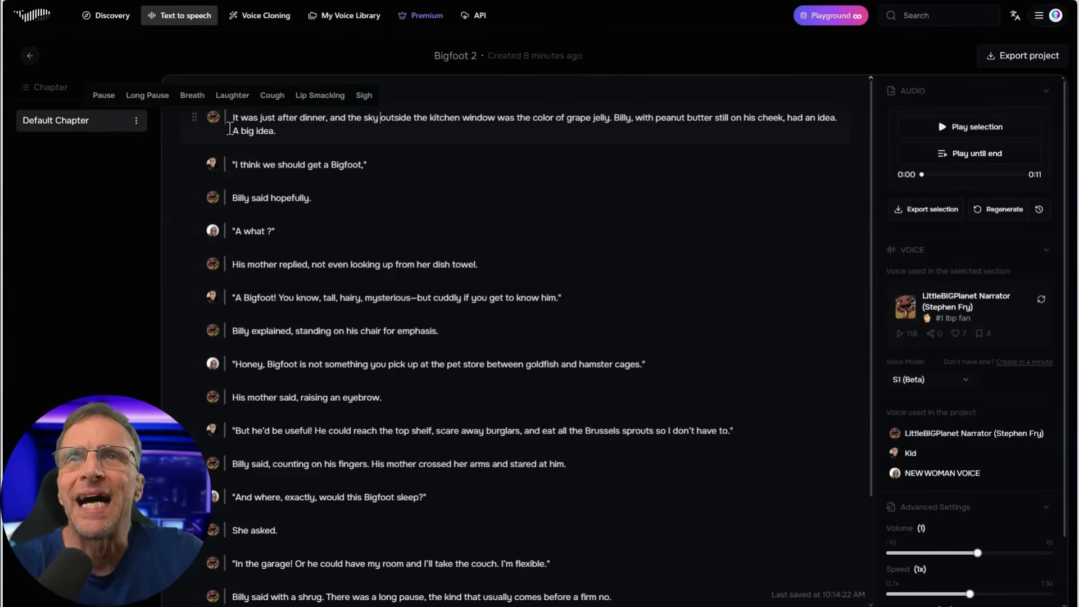
pyautogui.click(1003, 210)
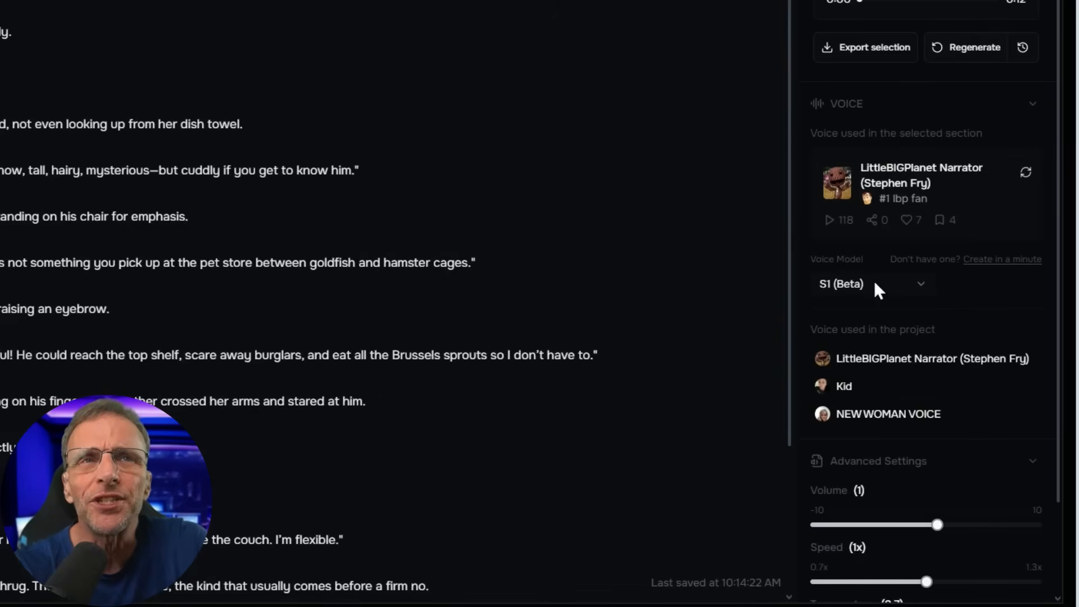
# Set the opening paragraph's voice model to V1.6 control beta and generate its narration again
pyautogui.click(934, 380)
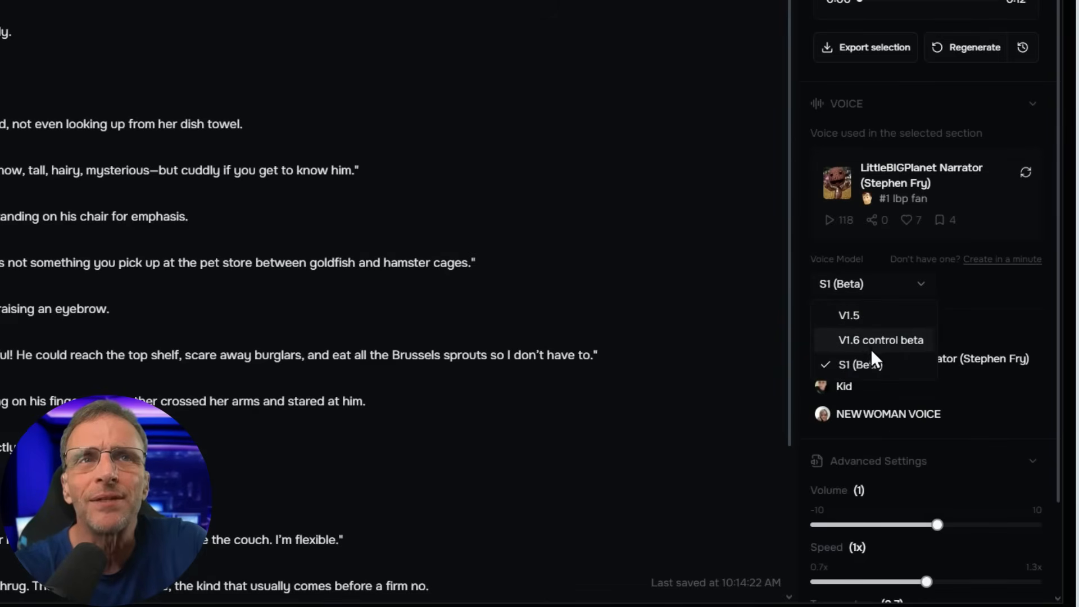
pyautogui.click(872, 350)
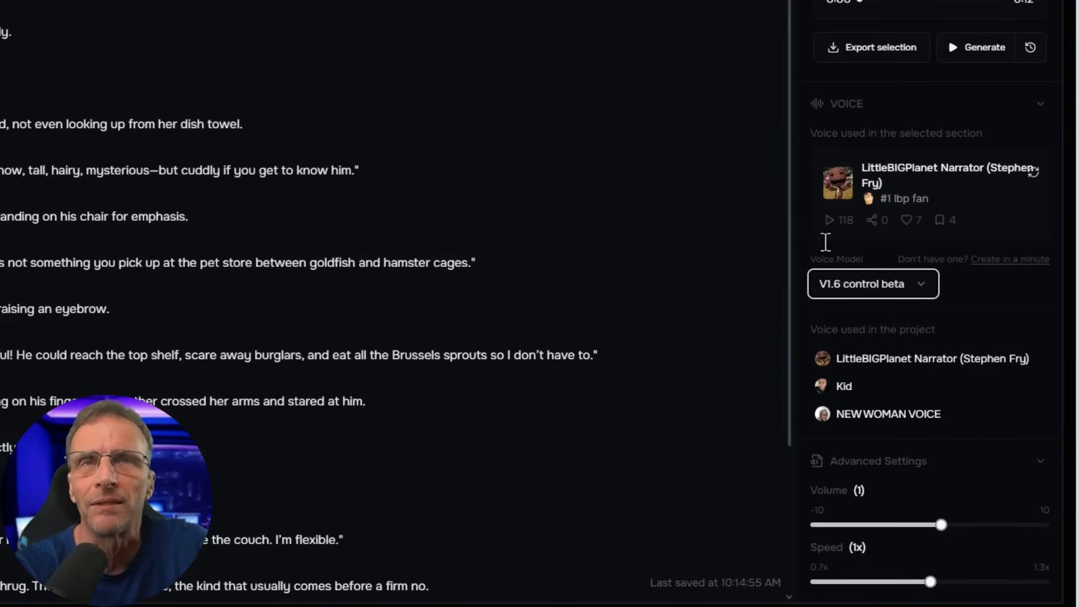
pyautogui.click(966, 49)
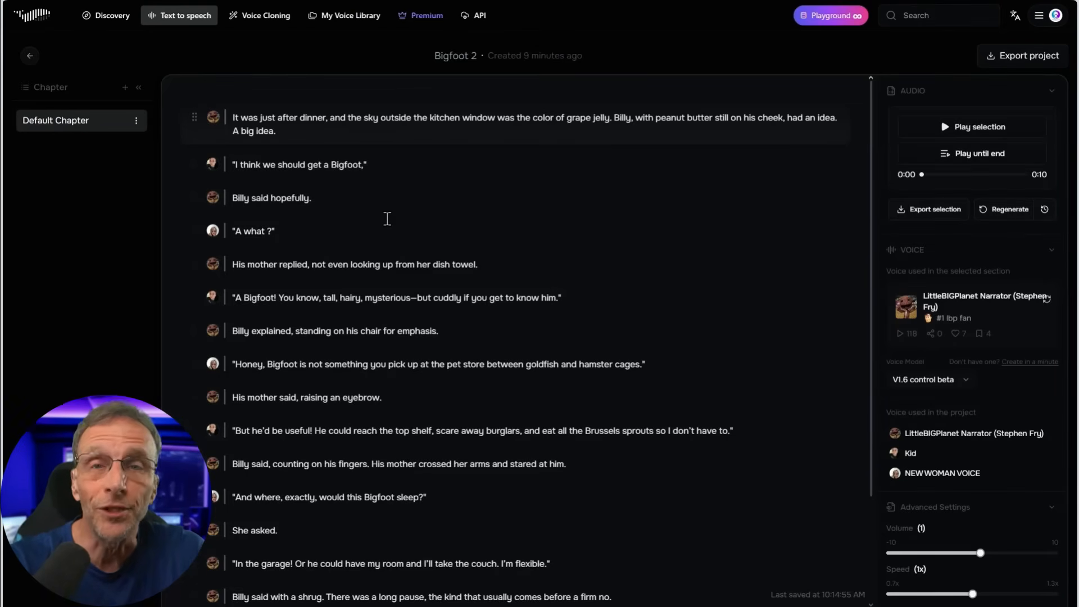
# Play the narrator's line "Billy said hopefully." and the mother's line "A what ?" separately
pyautogui.click(357, 163)
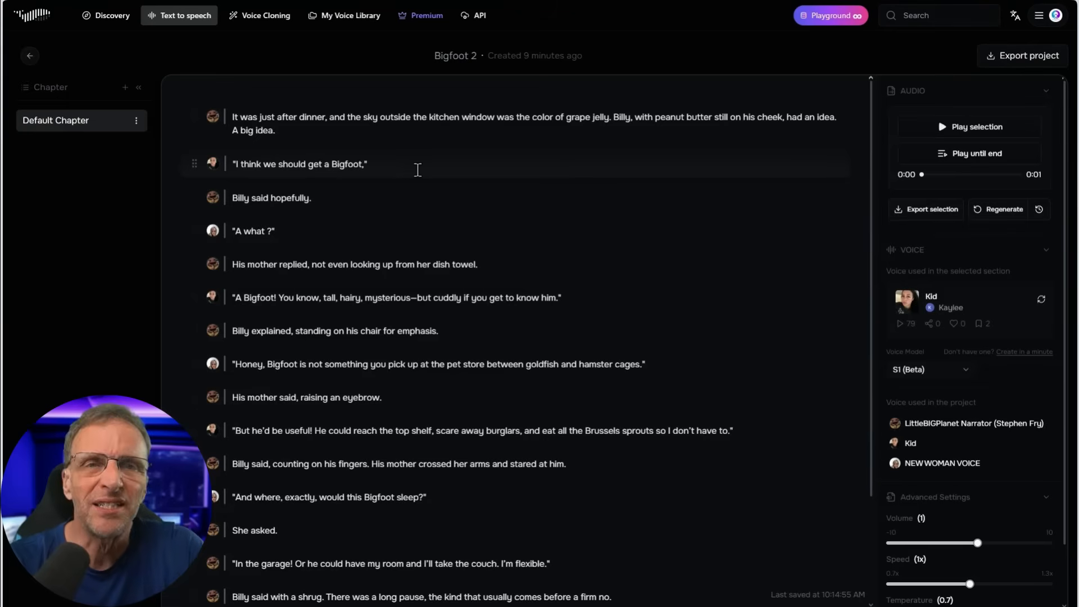
pyautogui.click(339, 195)
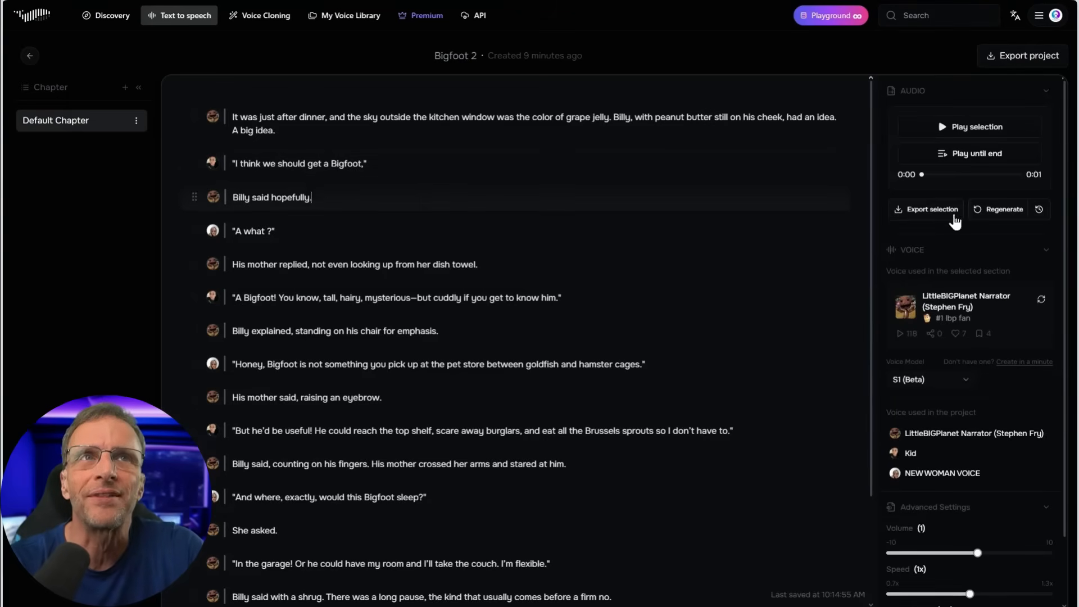
pyautogui.click(944, 129)
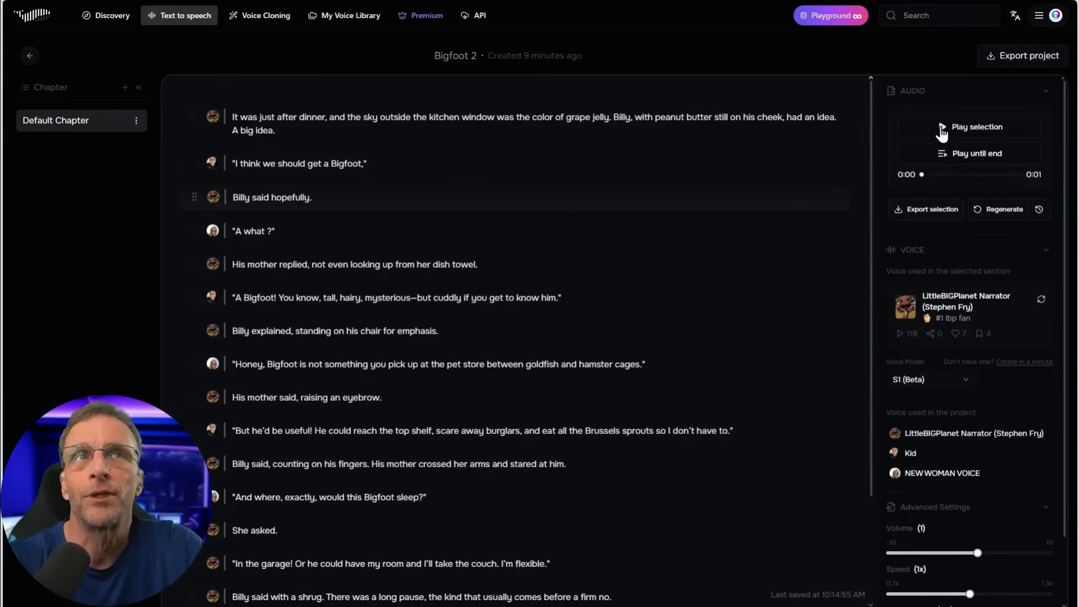
pyautogui.click(366, 232)
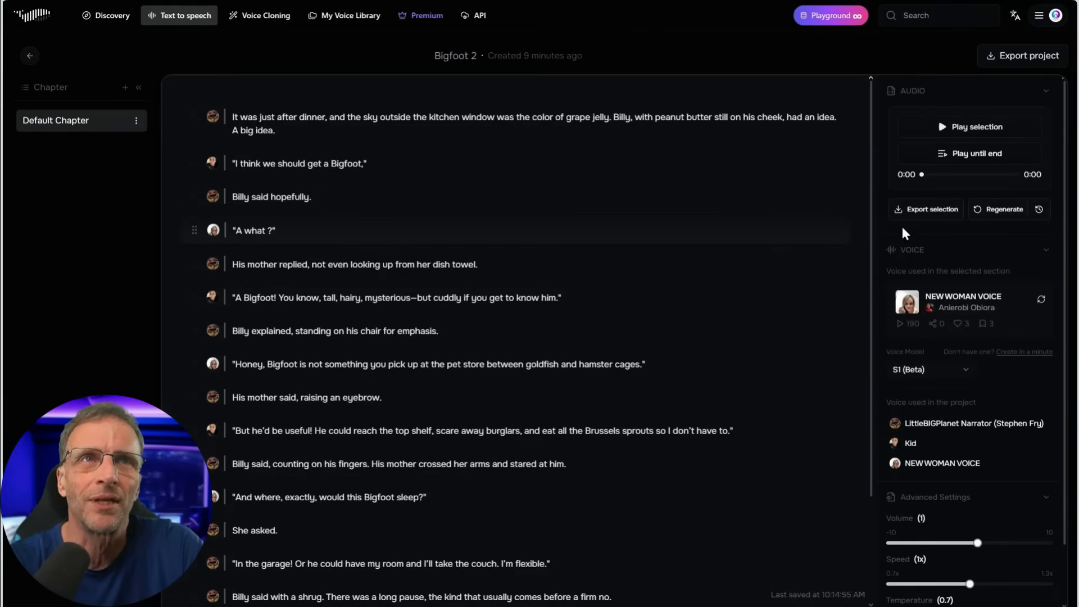
pyautogui.click(946, 129)
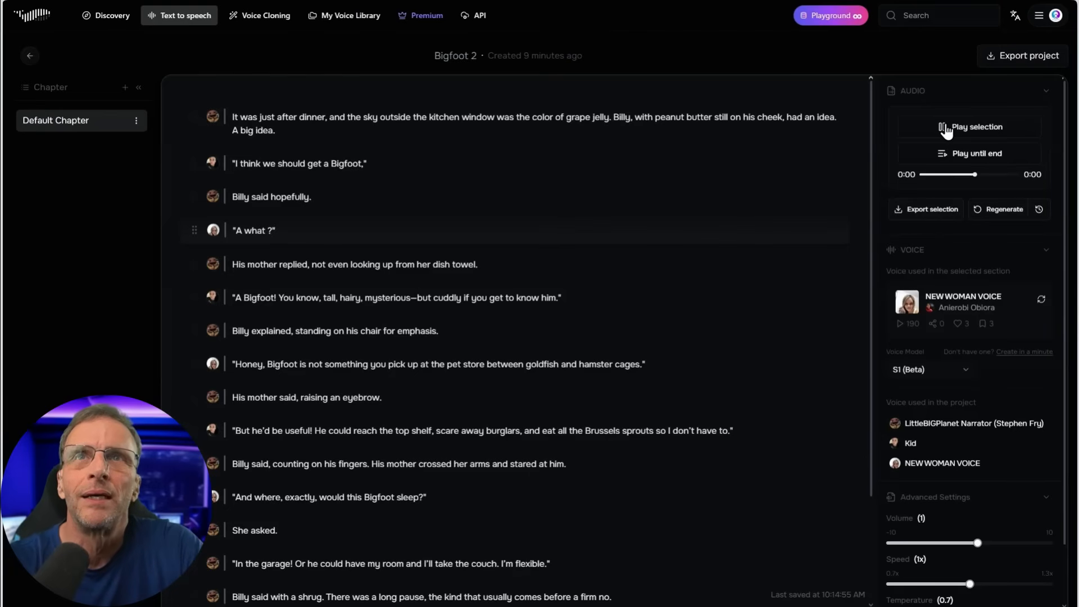
# Change the mother's line to "A WHAT?" and regenerate both it and the narrator's line beginning "His mother replied", playing the results
pyautogui.click(303, 231)
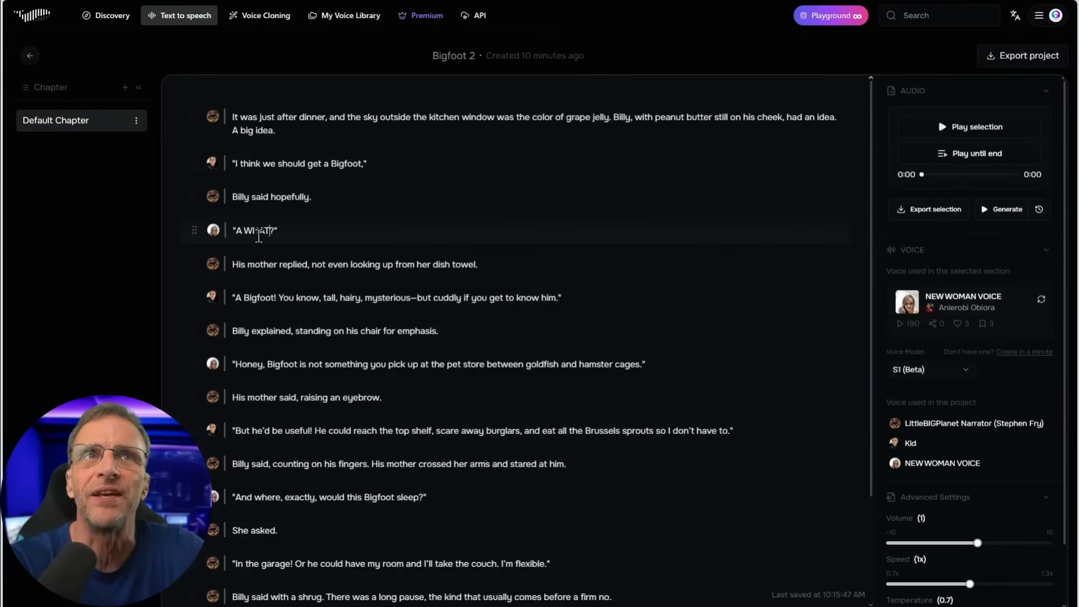
pyautogui.click(1004, 216)
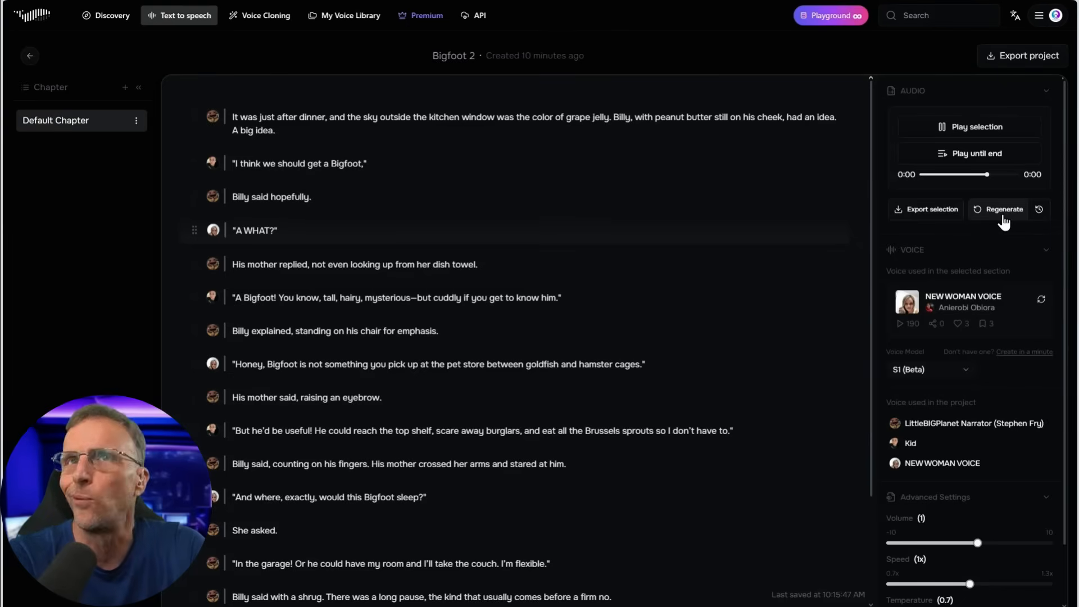
pyautogui.click(448, 264)
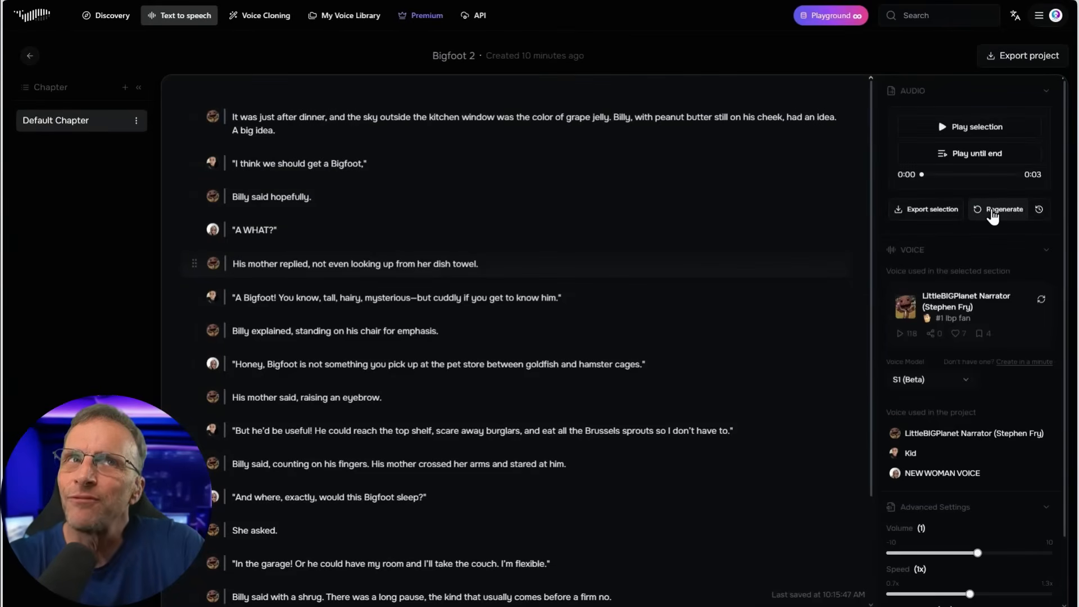
pyautogui.click(948, 131)
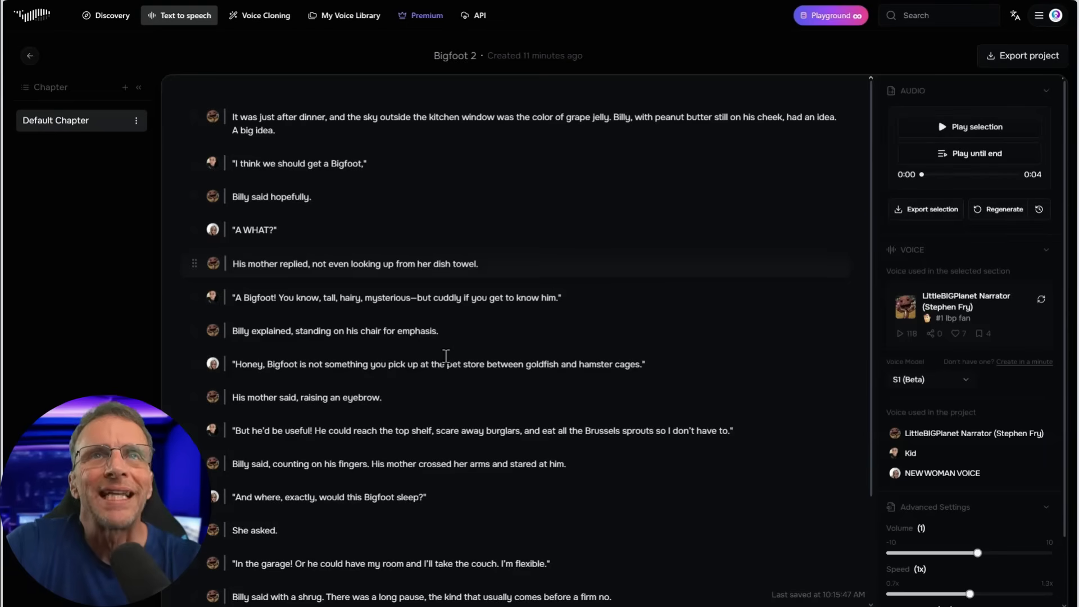
# Play the kid's line beginning "A Bigfoot! You know, tall, hairy" and regenerate it twice
pyautogui.click(391, 297)
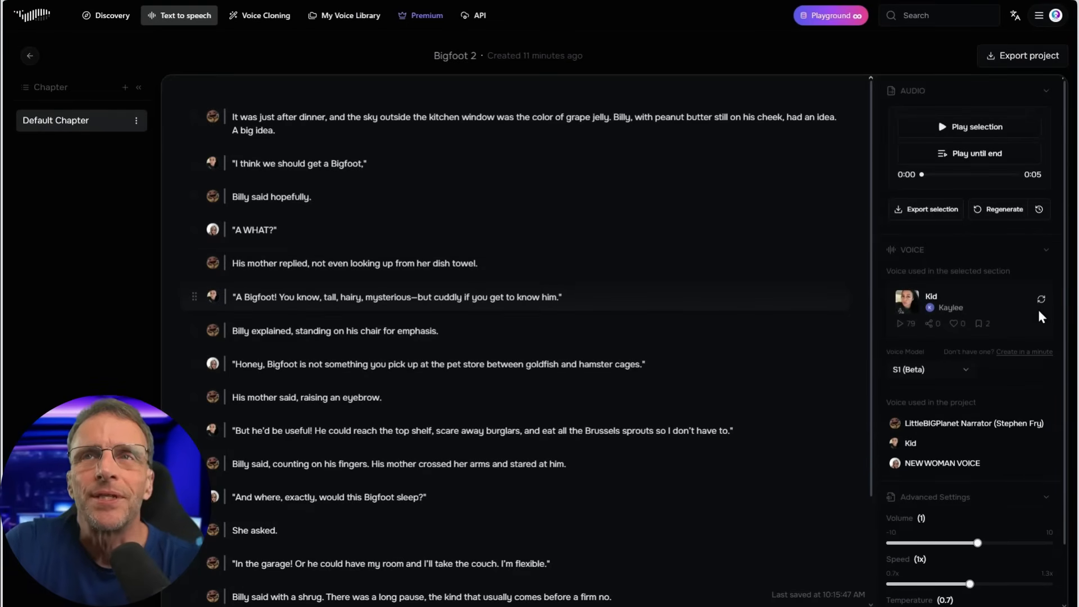
pyautogui.click(949, 130)
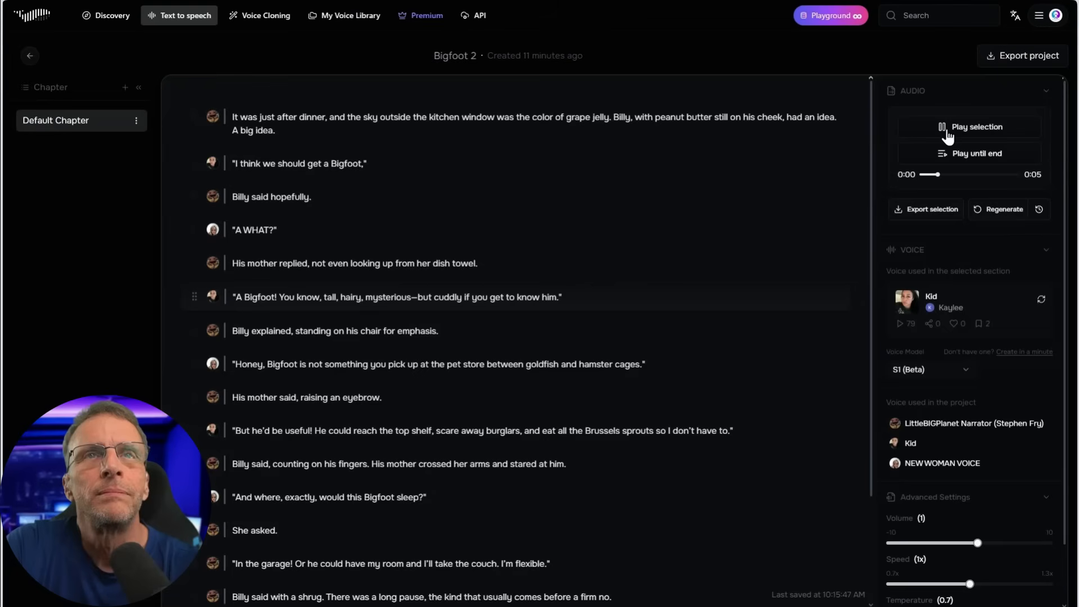
pyautogui.click(949, 131)
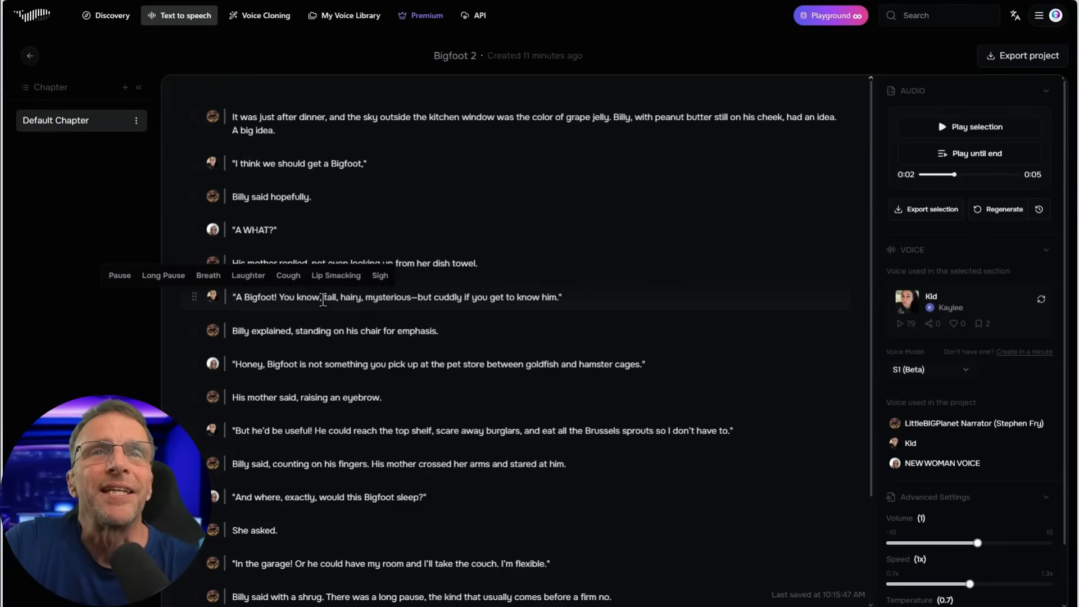
pyautogui.click(998, 212)
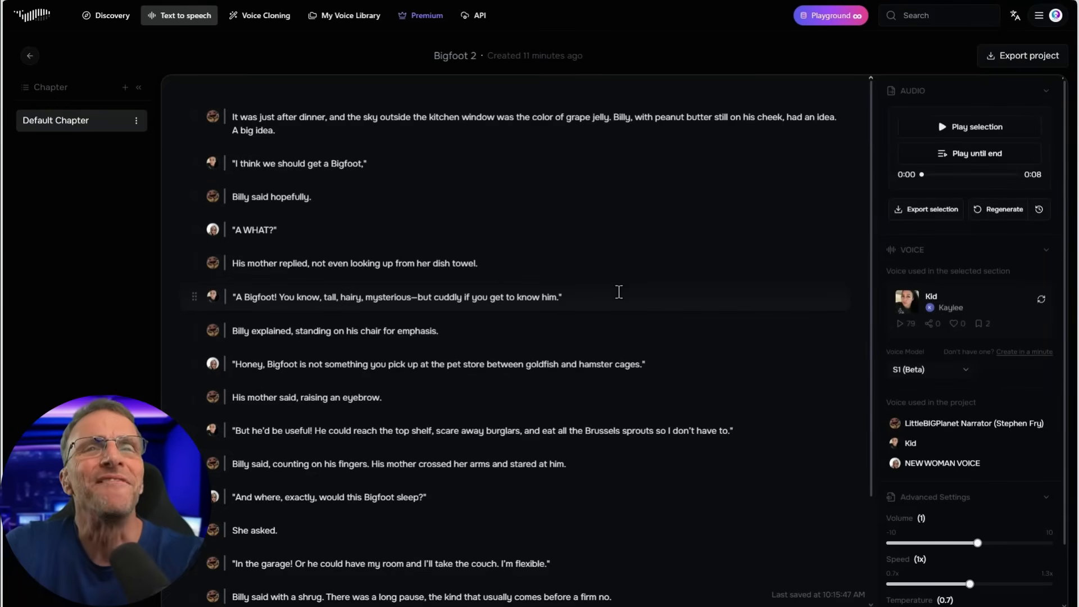
pyautogui.click(1000, 212)
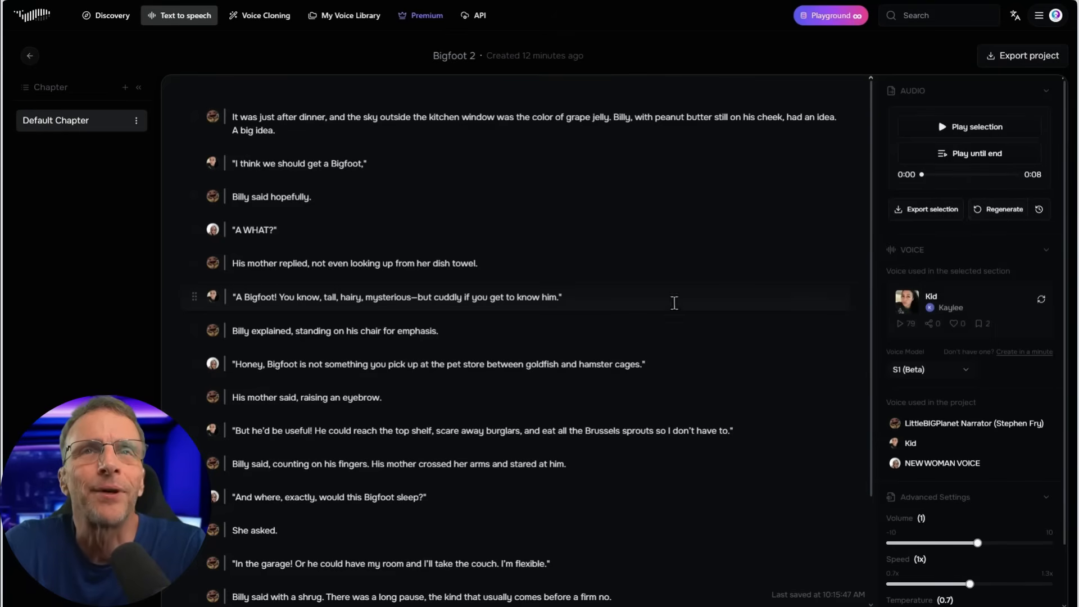
# Play the narrator's line "Billy explained...", reword it to "Billy, filled with passion, was standing on his chair for emphasis.", generate it and play the result
pyautogui.click(277, 331)
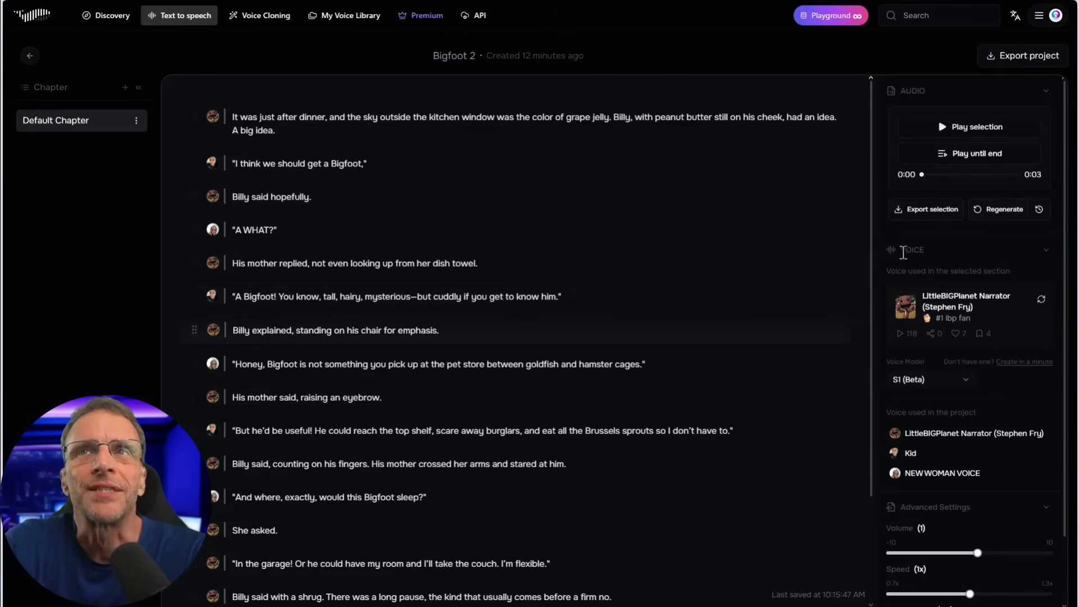
pyautogui.click(935, 132)
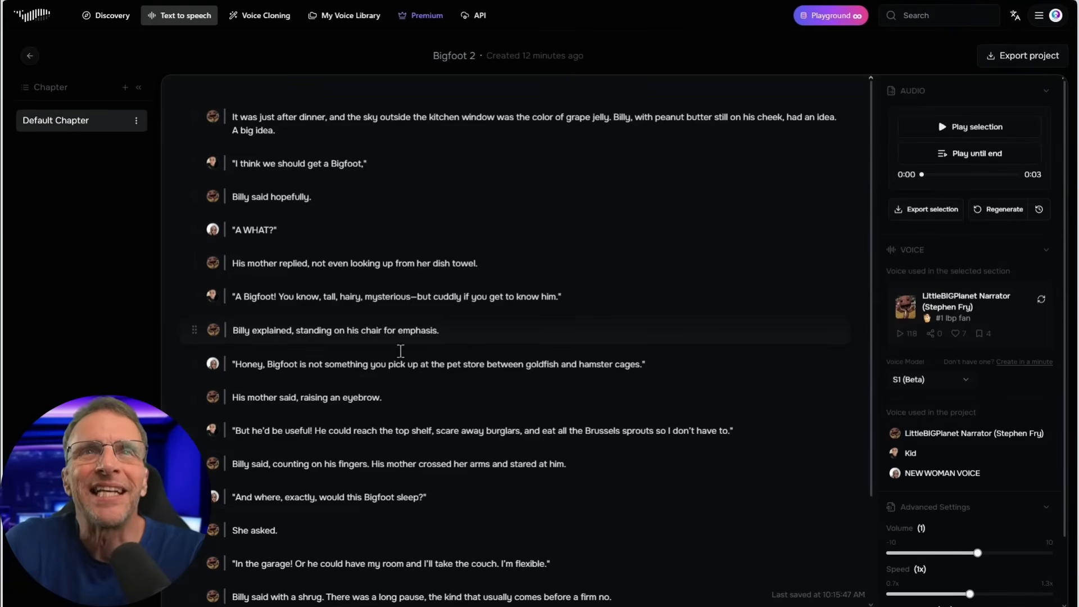
pyautogui.moveTo(293, 331); pyautogui.dragTo(233, 331)
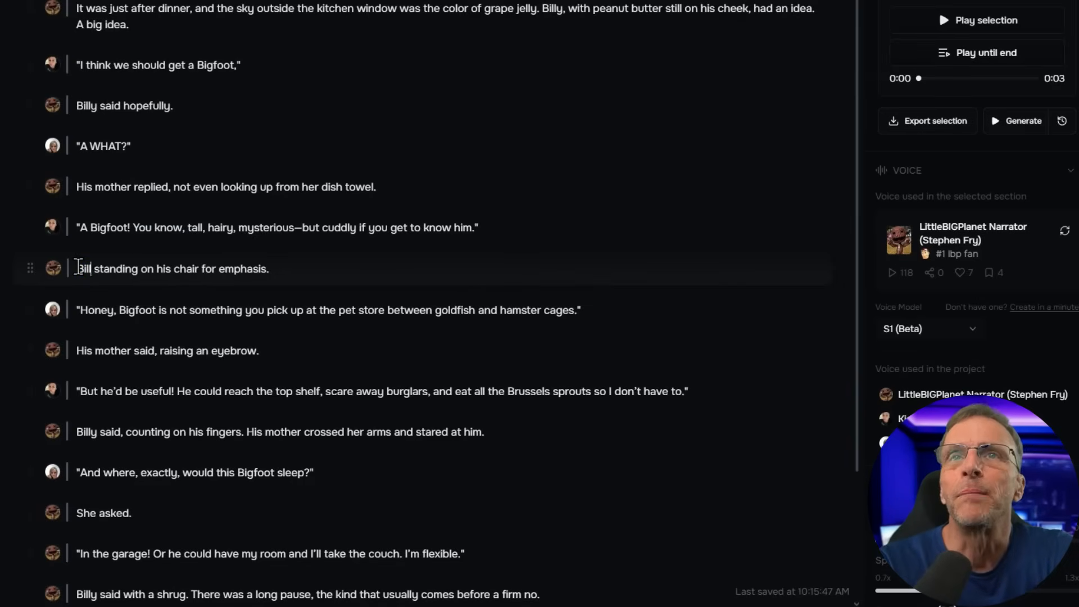
pyautogui.write('y, filled with ma')
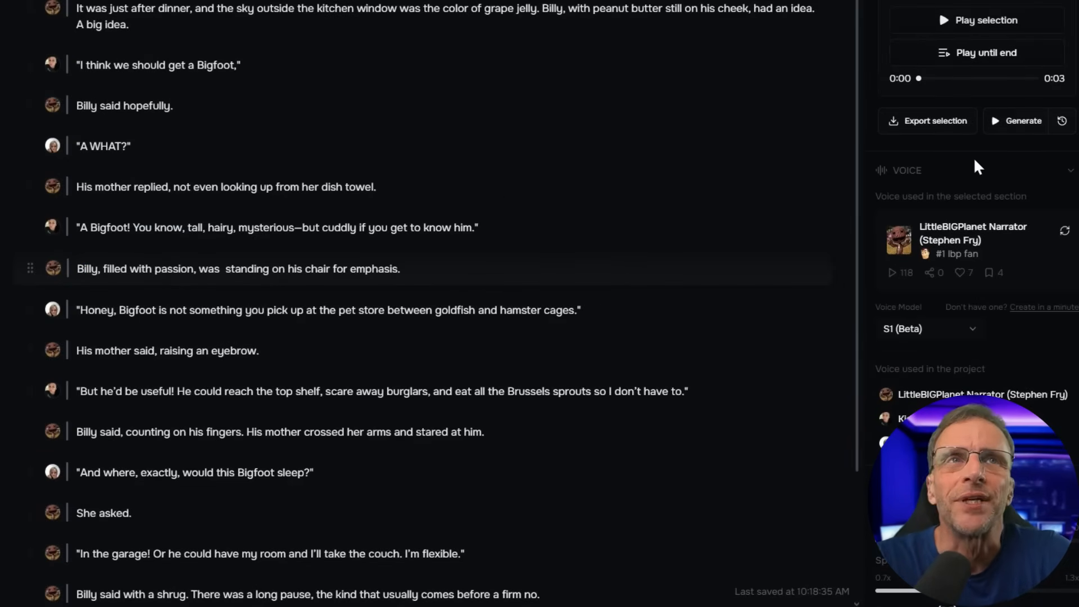
pyautogui.click(1007, 121)
pyautogui.click(948, 29)
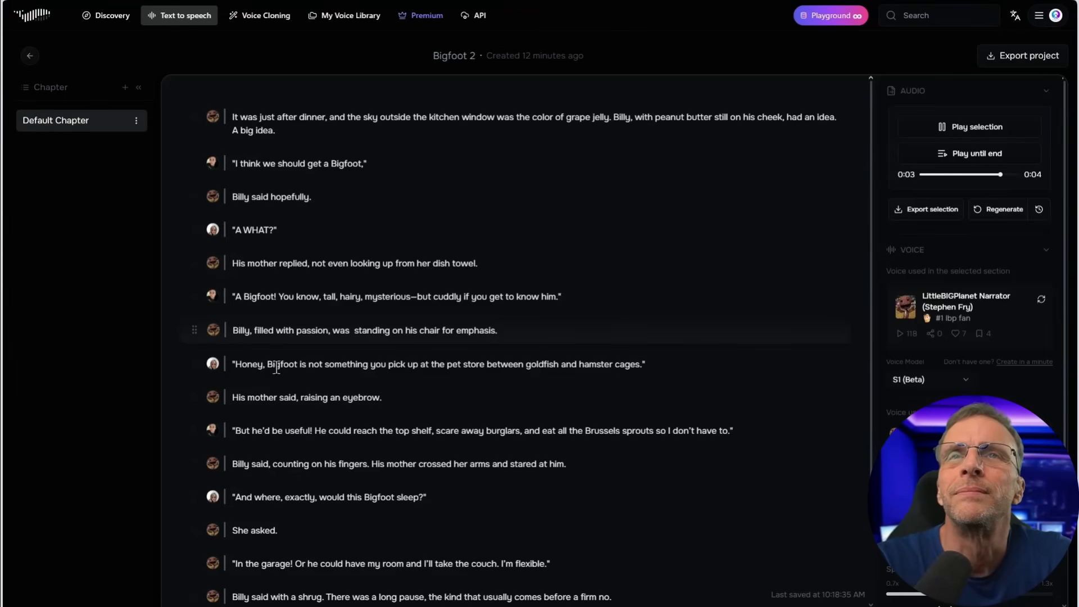
# Insert a Long Pause after "Billy," in the "filled with passion" line, then regenerate and play it
pyautogui.click(253, 330)
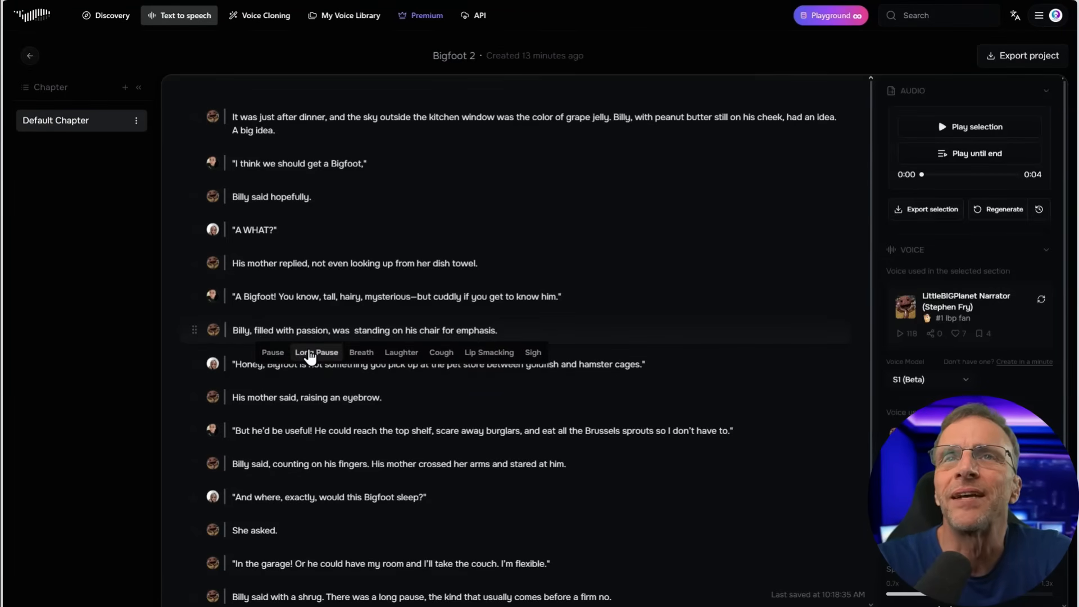
pyautogui.click(317, 353)
pyautogui.click(1000, 210)
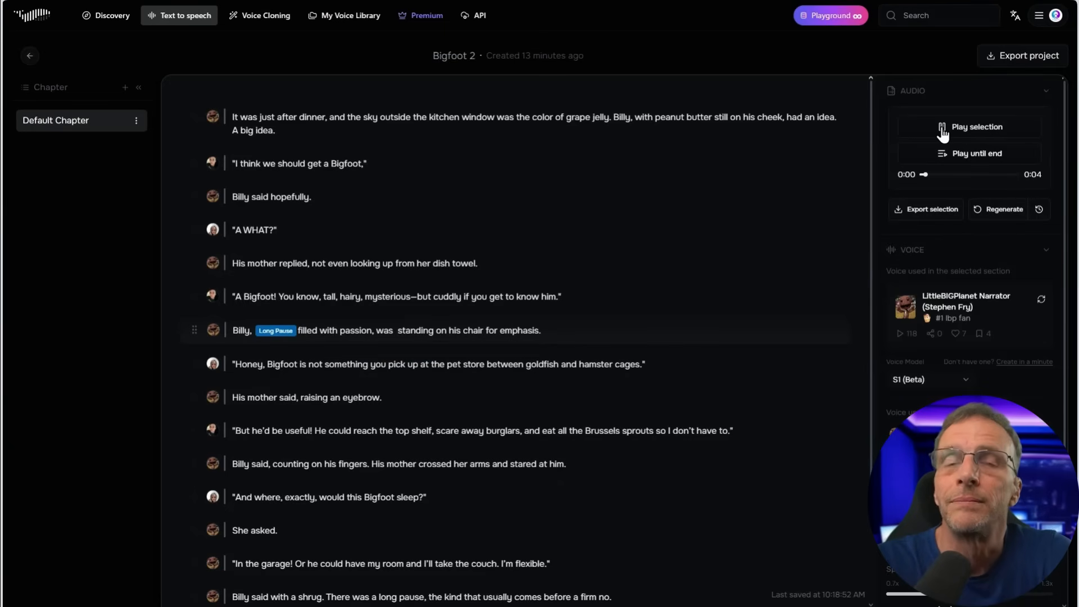
pyautogui.click(943, 130)
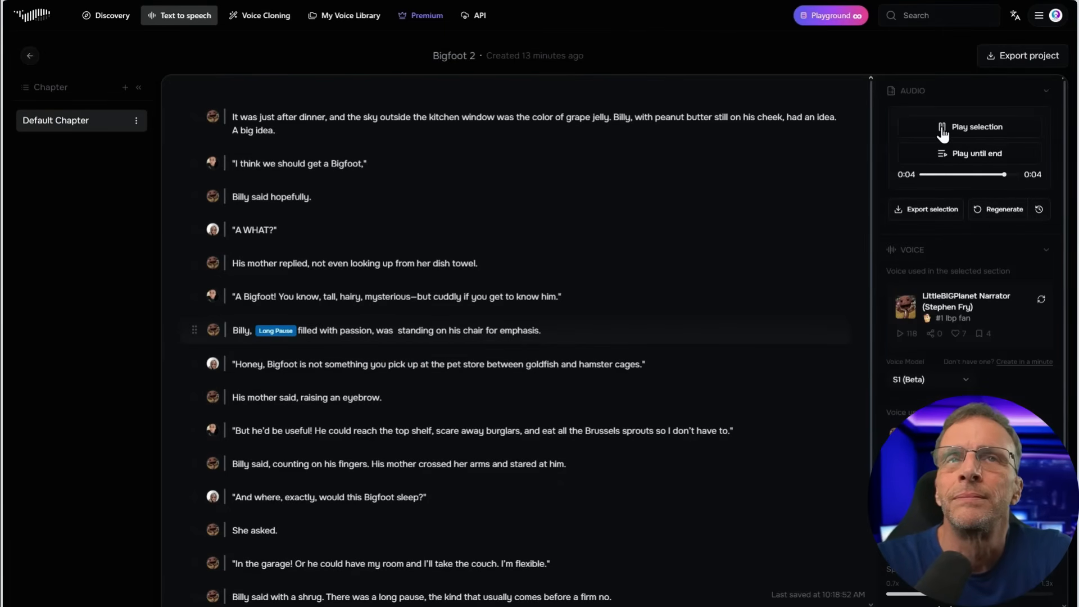
# Regenerate the mother's line beginning "Honey, Bigfoot is not something" twice and play the narrator's "His mother said, raising an eyebrow."
pyautogui.click(294, 364)
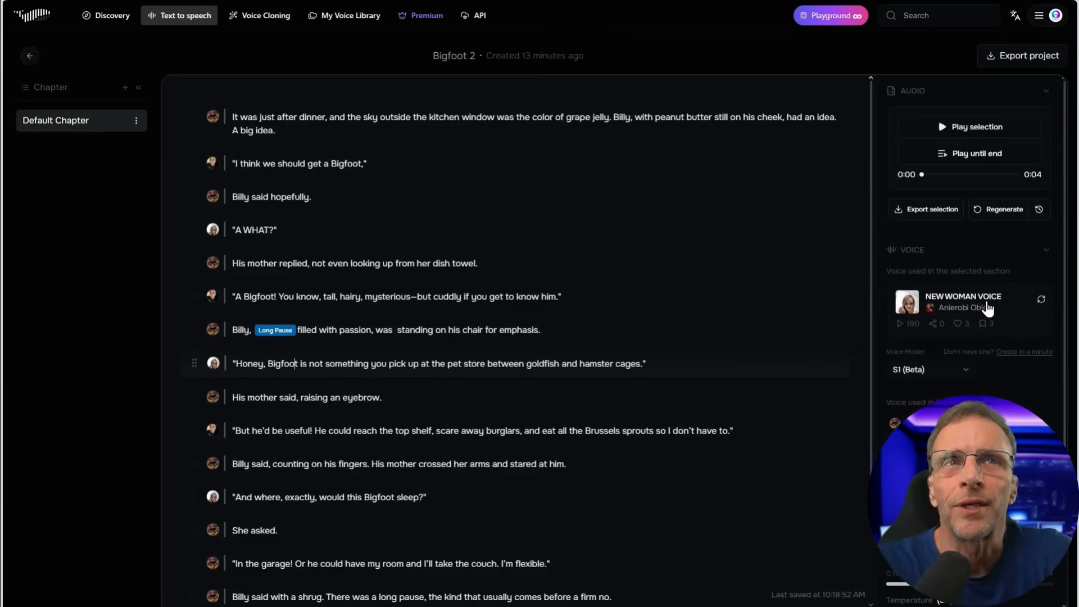
pyautogui.click(996, 211)
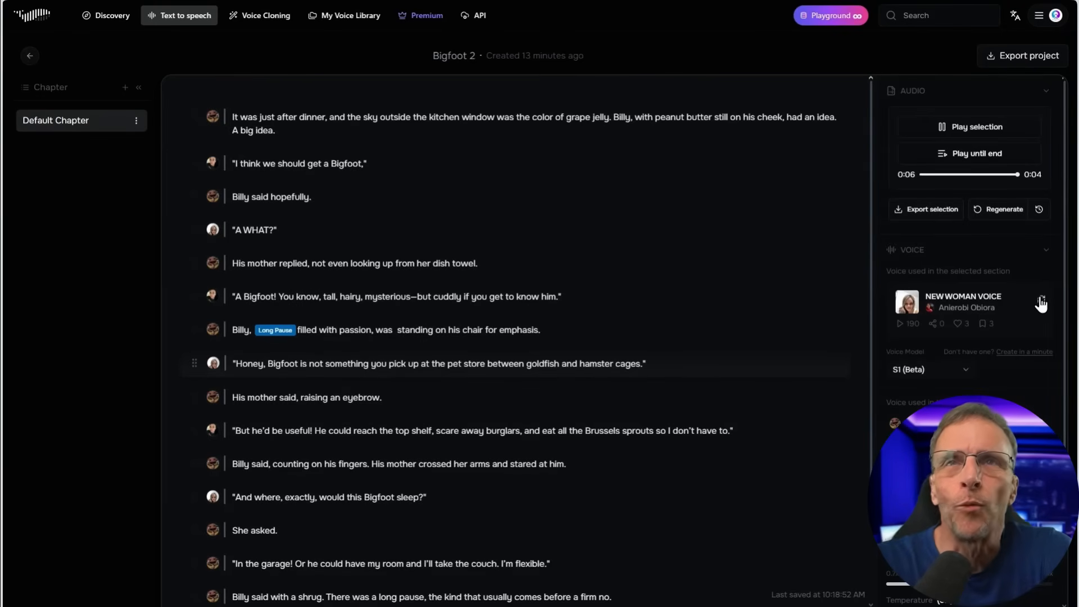
pyautogui.click(1018, 210)
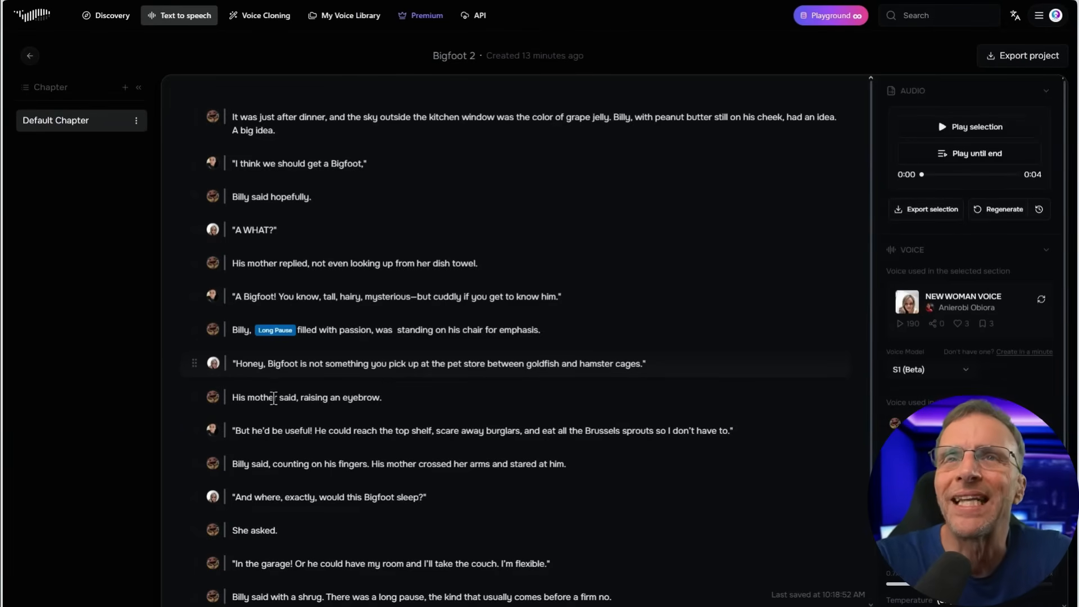
pyautogui.click(276, 397)
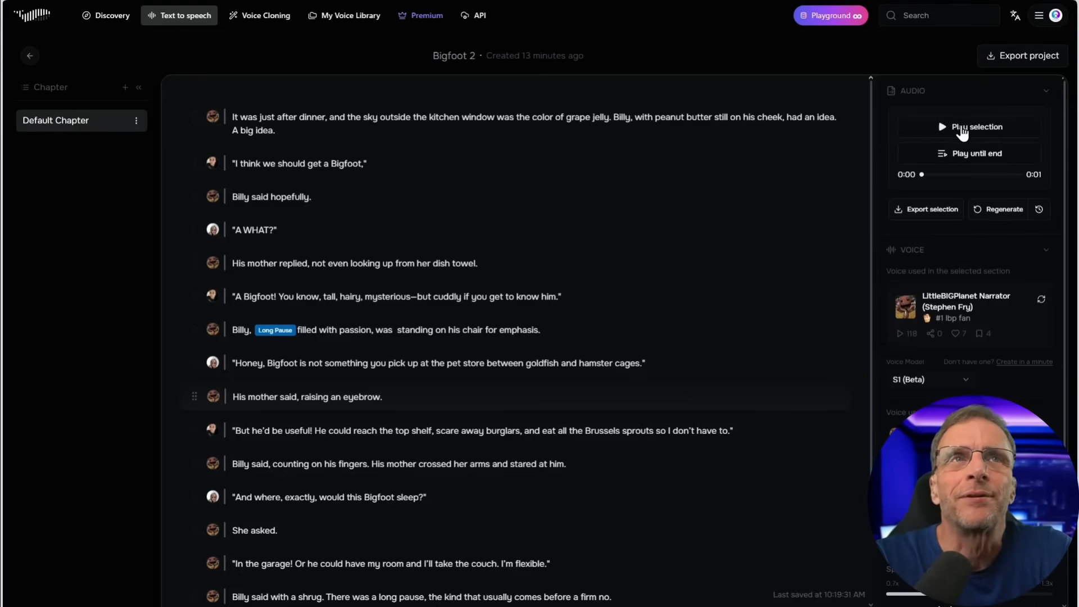
pyautogui.click(949, 127)
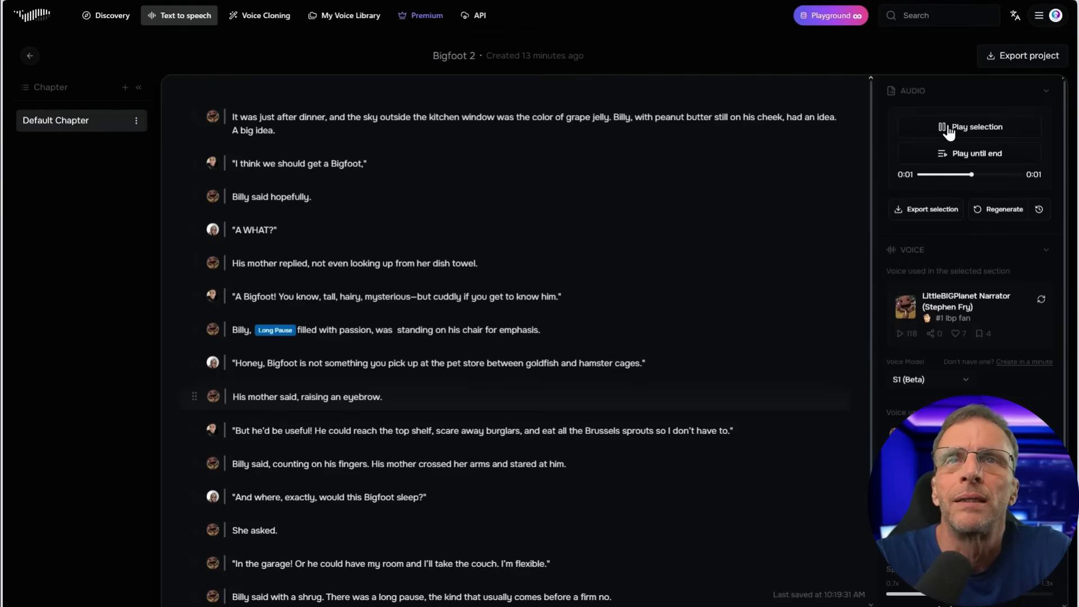
# Regenerate the kid's line beginning "But he'd be useful!", switch its voice model to V1.6 control beta, and generate and play it again
pyautogui.click(346, 433)
pyautogui.click(1011, 209)
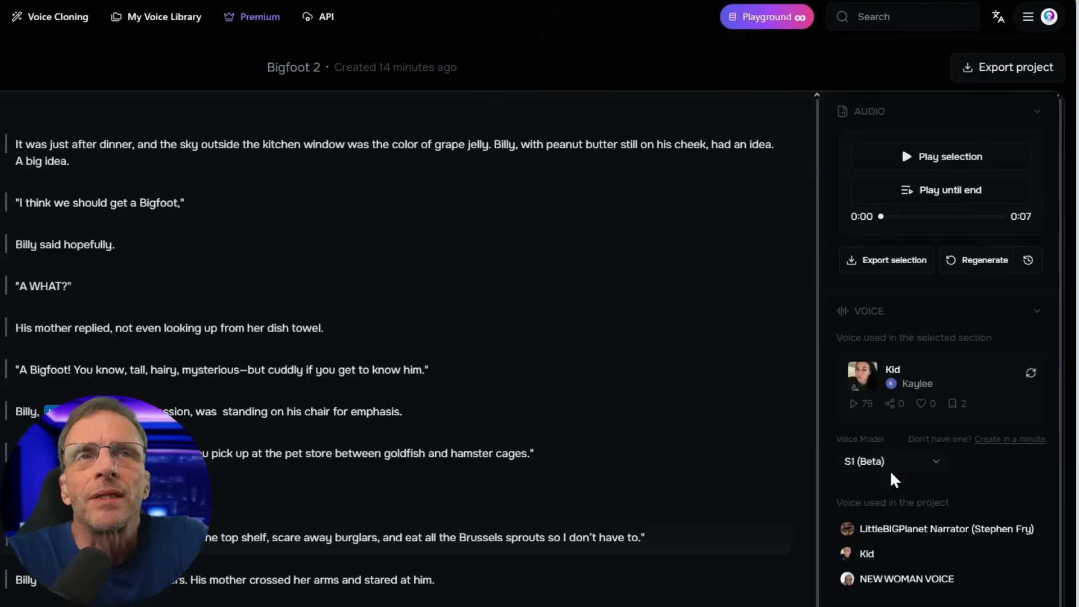
pyautogui.click(928, 369)
pyautogui.click(898, 510)
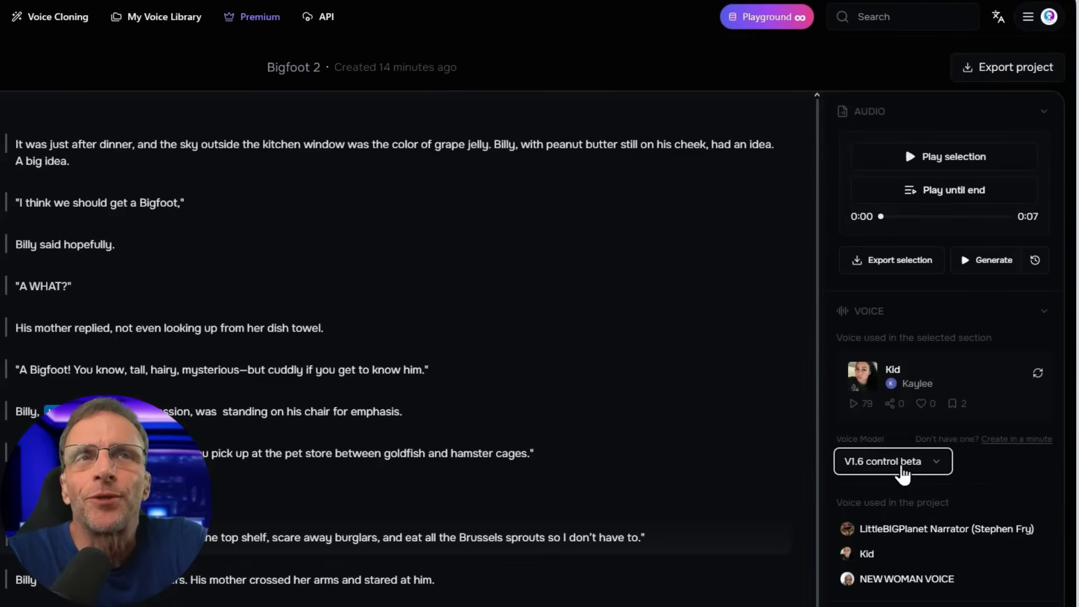
pyautogui.click(933, 161)
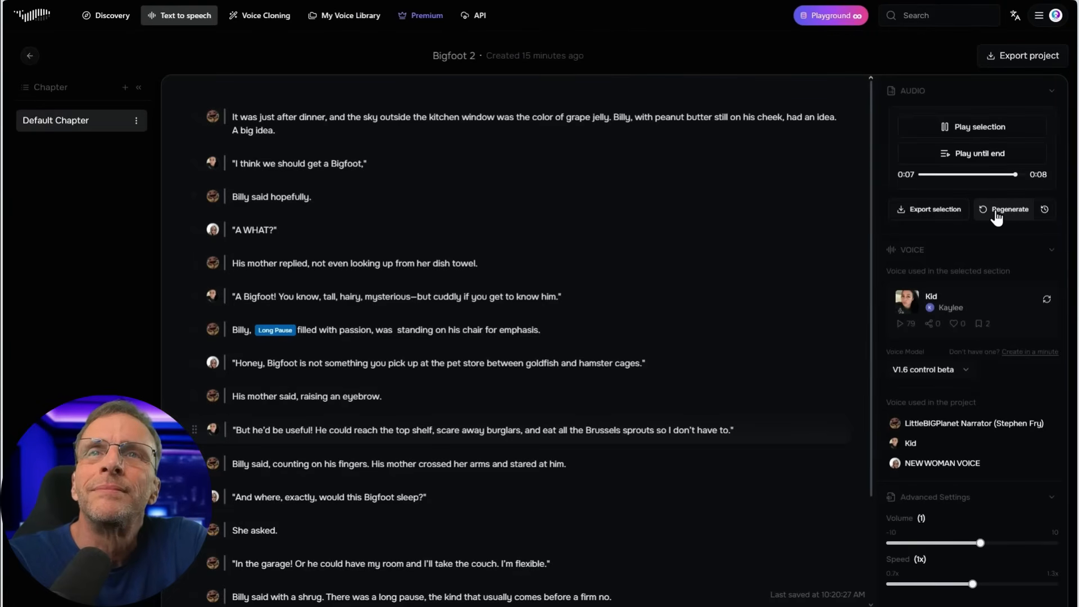
# Play the narrator's line "Billy said, counting on his fingers.", reword that sentence to "Billy was counting off the reasons on his fingers.", and generate and play it
pyautogui.click(470, 466)
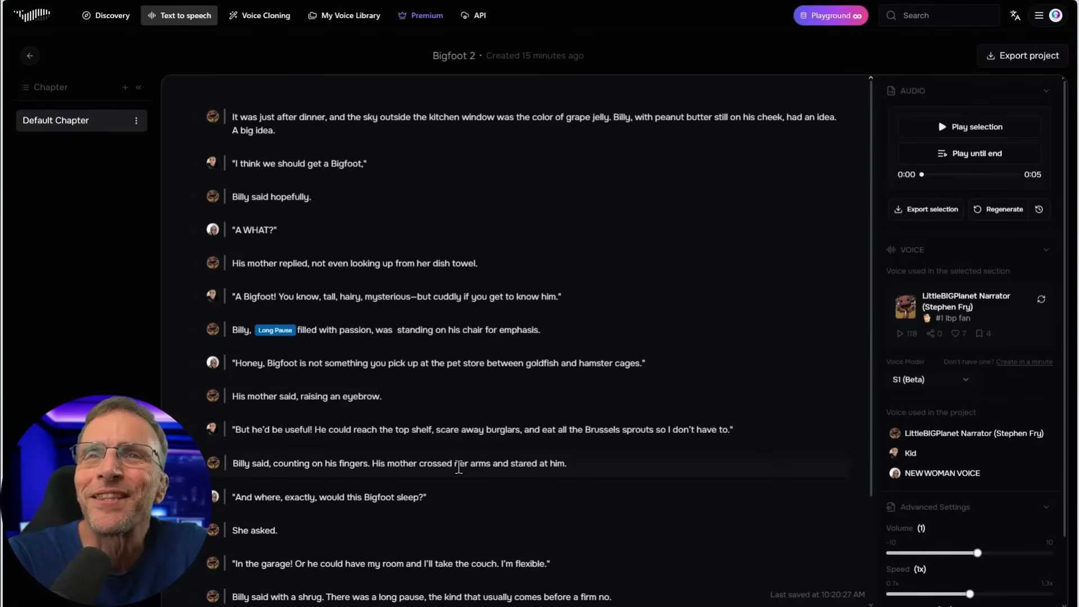
pyautogui.click(984, 138)
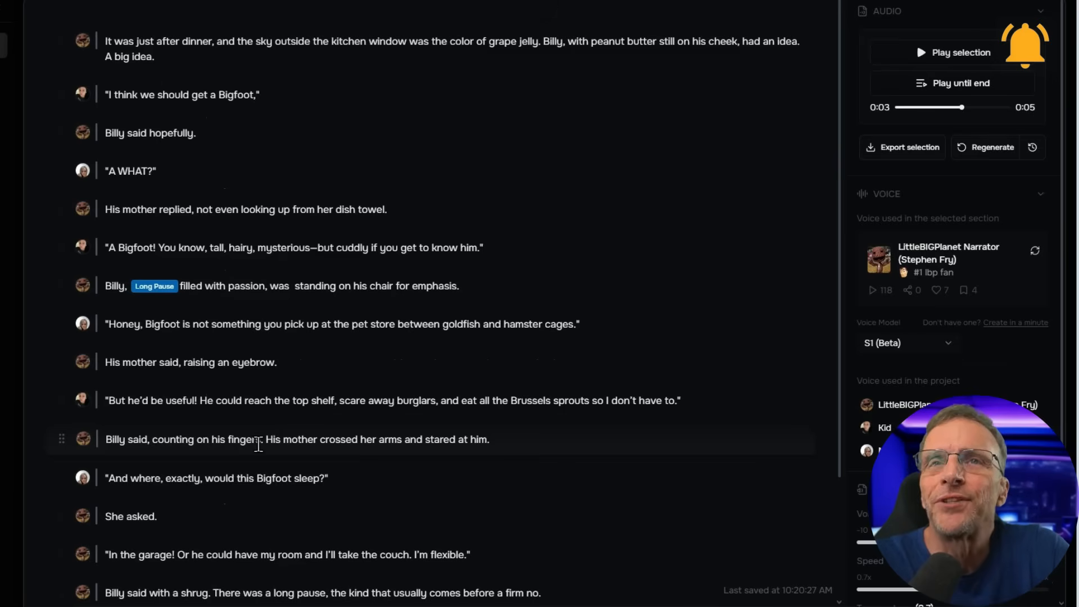
pyautogui.moveTo(368, 463); pyautogui.dragTo(262, 464)
pyautogui.press('BackSpace')
pyautogui.press('BackSpace')
pyautogui.press('BackSpace')
pyautogui.press('BackSpace')
pyautogui.write('was counti')
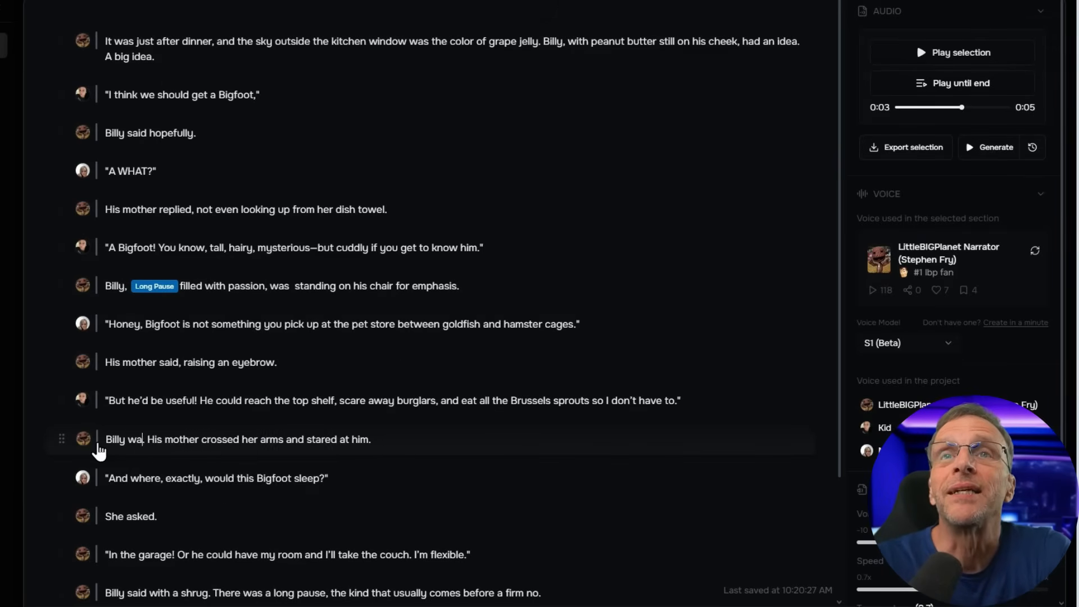
pyautogui.write('ng off the re')
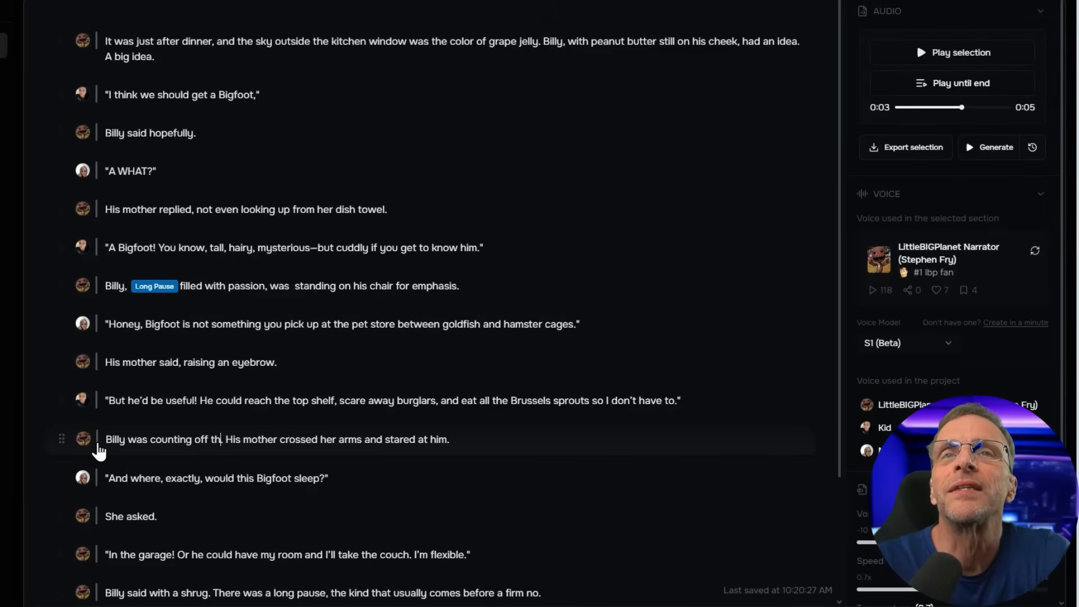
pyautogui.write('asons on his fingers.')
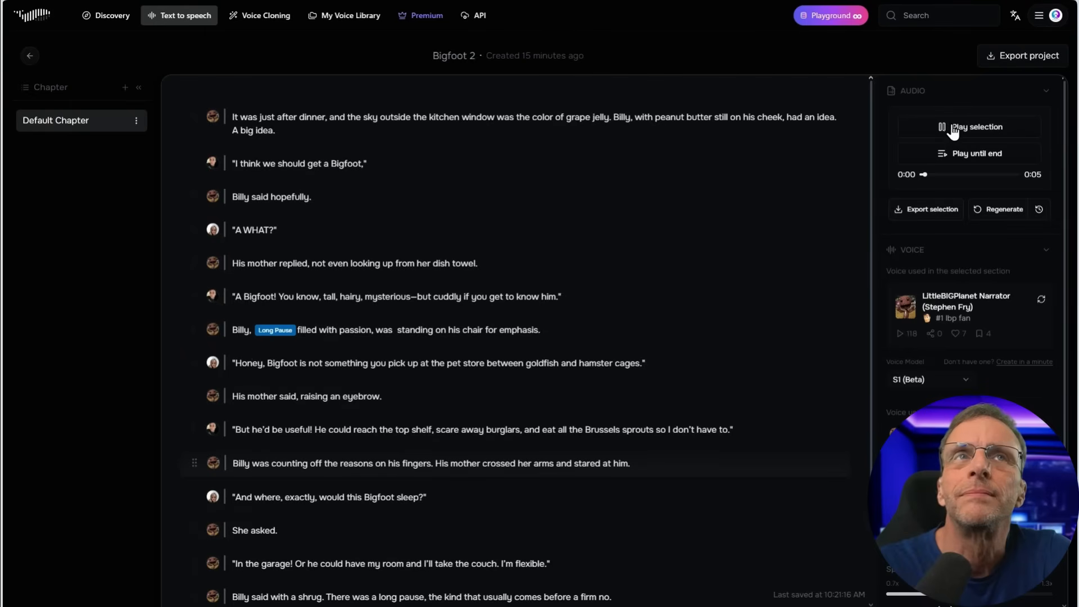
pyautogui.click(926, 57)
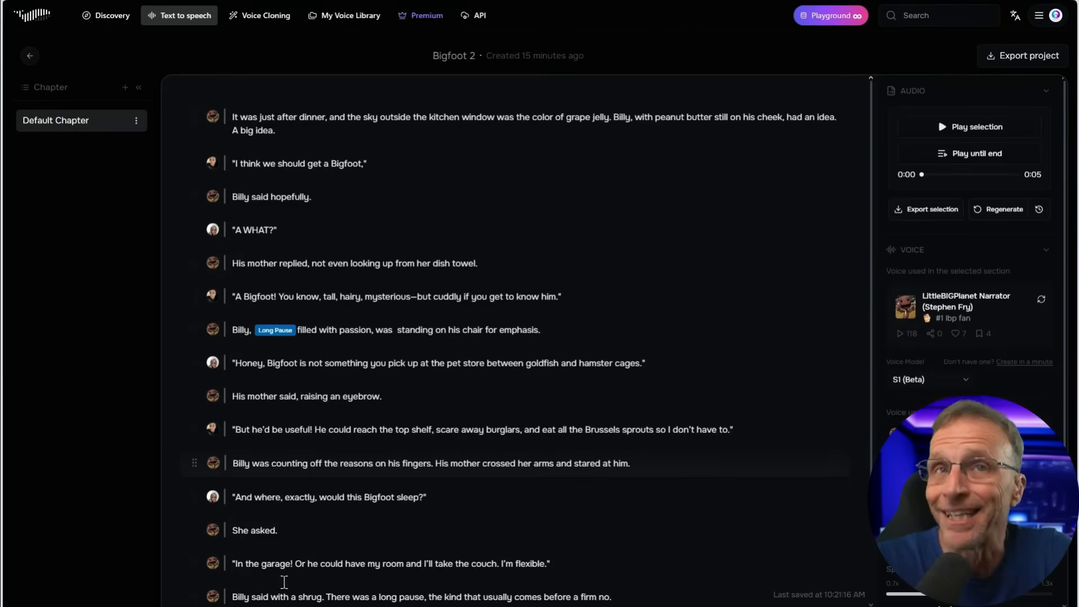
# Remove the narrator's "She asked." after the mother's "And where, exactly" line and regenerate the line beginning "In the garage!"
pyautogui.click(387, 498)
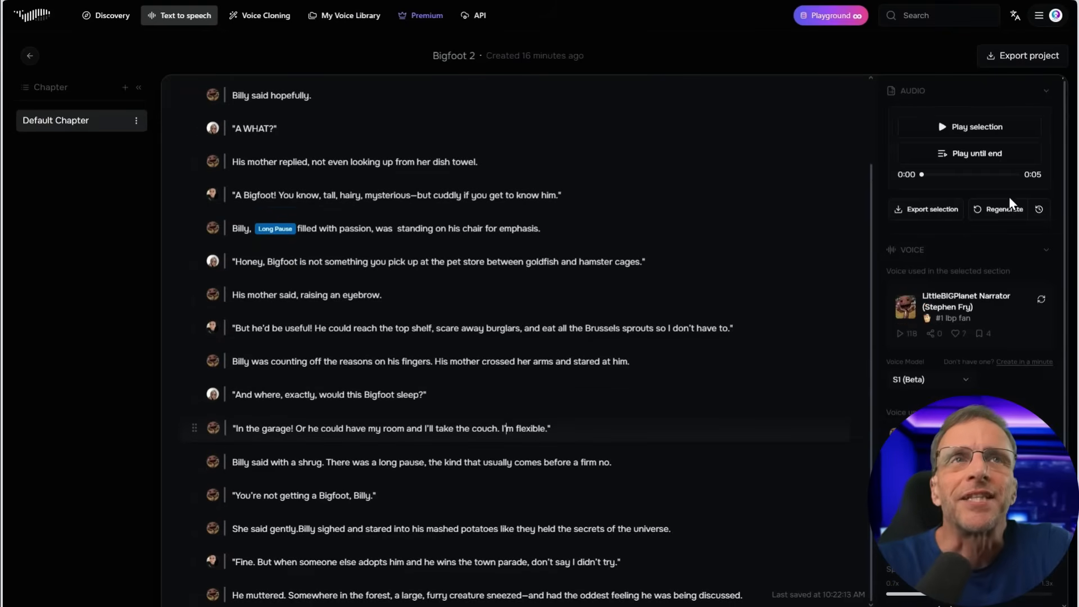
pyautogui.click(1004, 209)
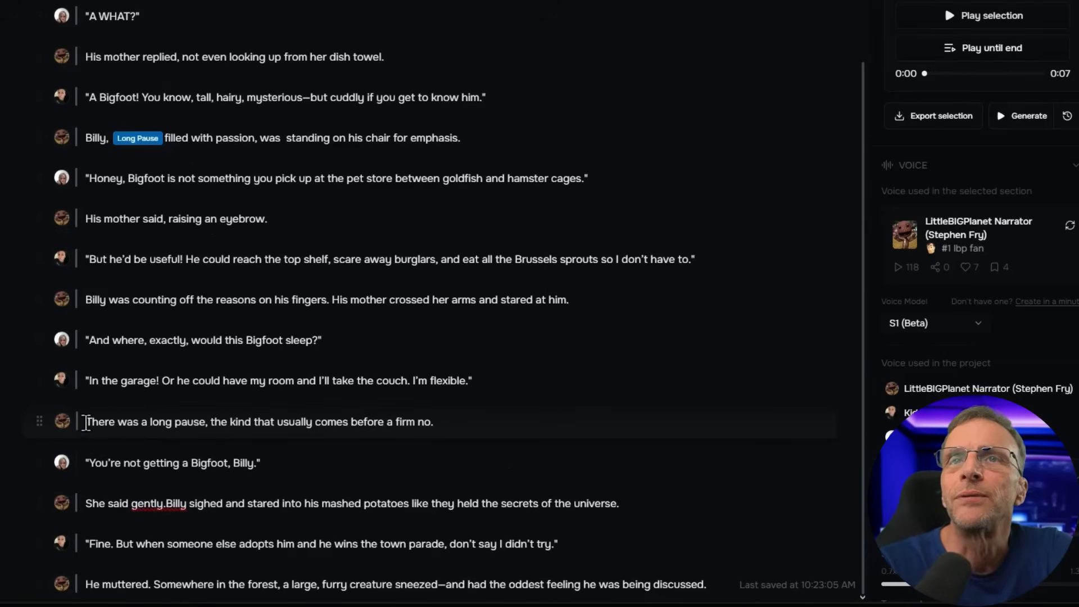
# Insert Long Pauses at the start, after "pause," and at the end of the narrator's "There was a long pause" line, and generate it
pyautogui.click(87, 423)
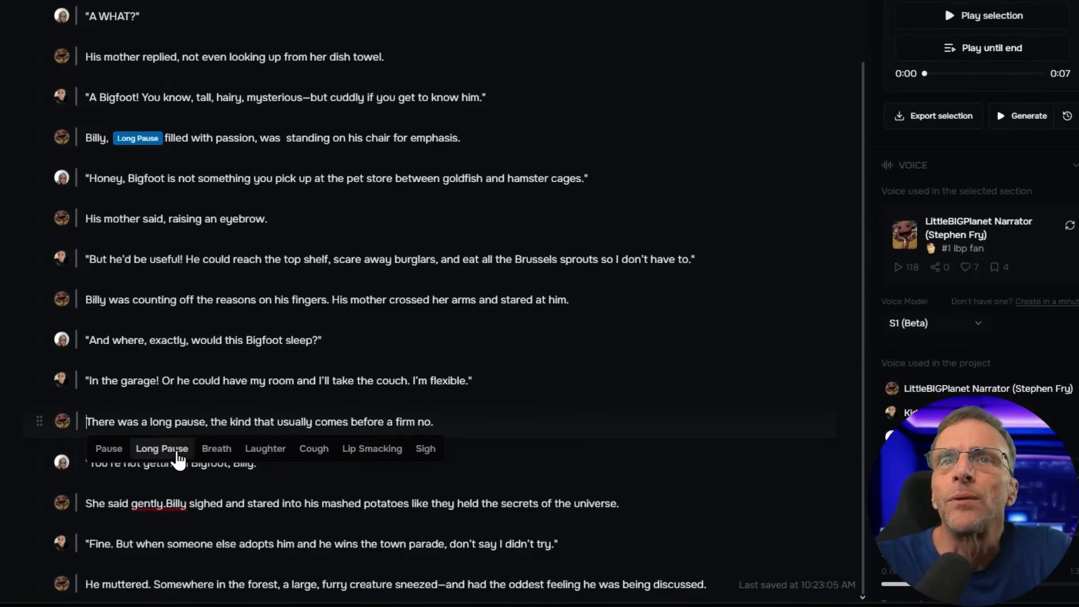
pyautogui.click(167, 452)
pyautogui.click(263, 422)
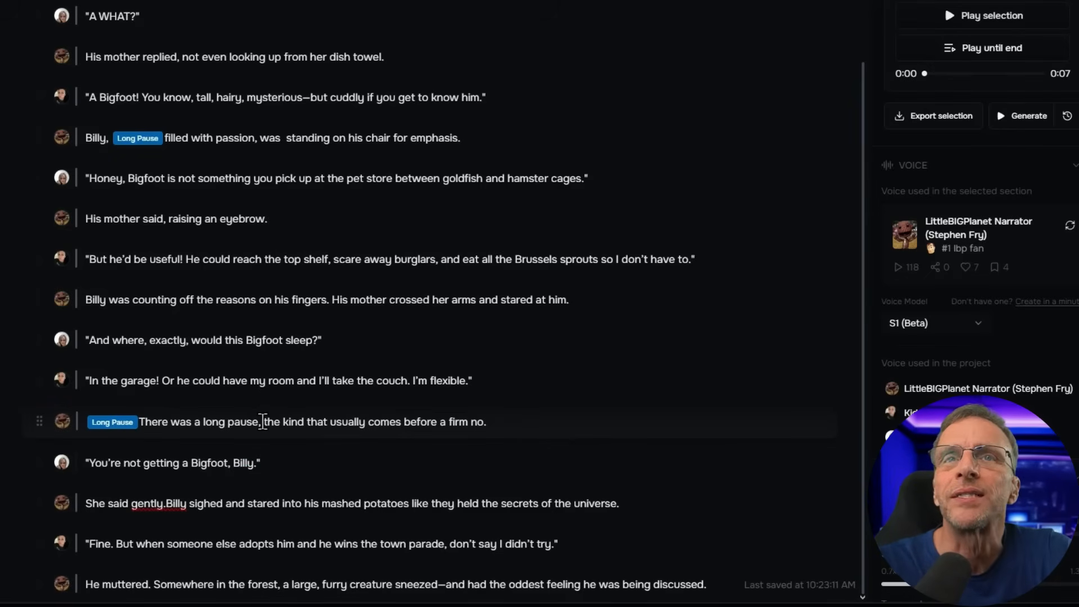
pyautogui.click(26, 396)
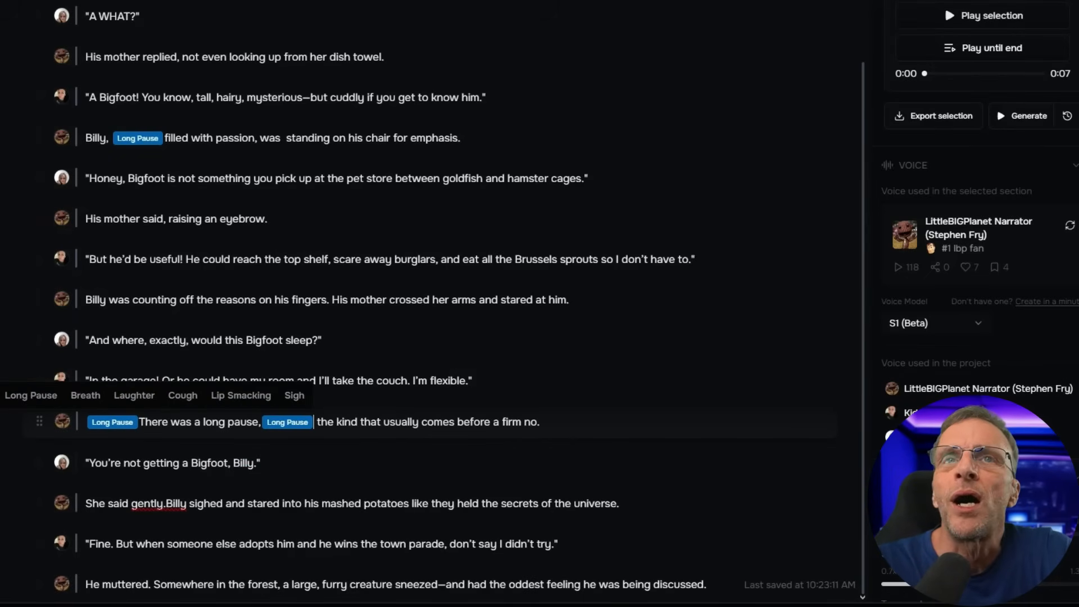
pyautogui.click(573, 423)
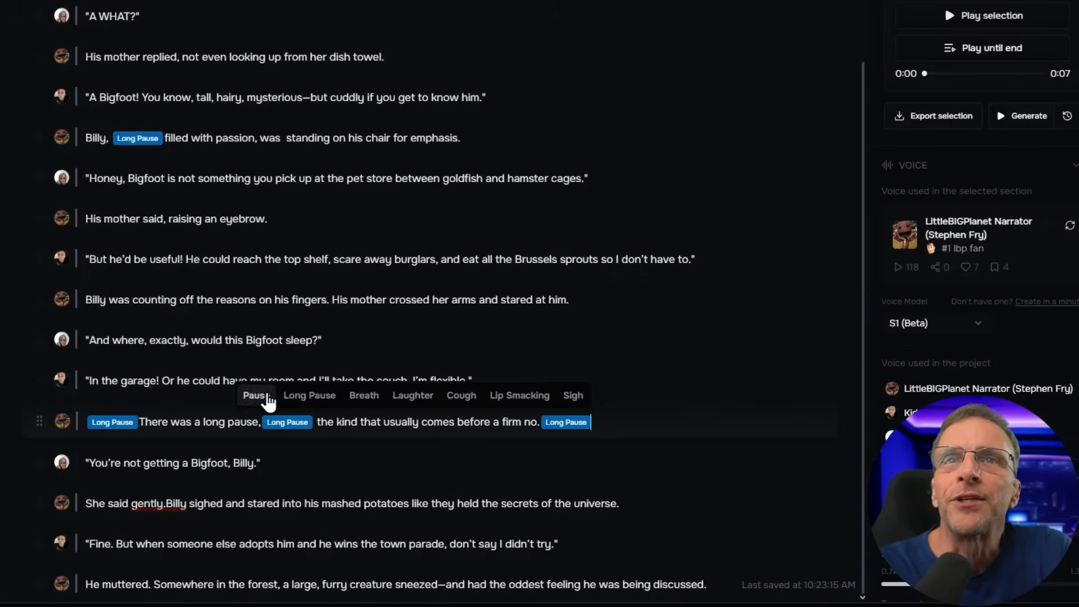
pyautogui.click(162, 463)
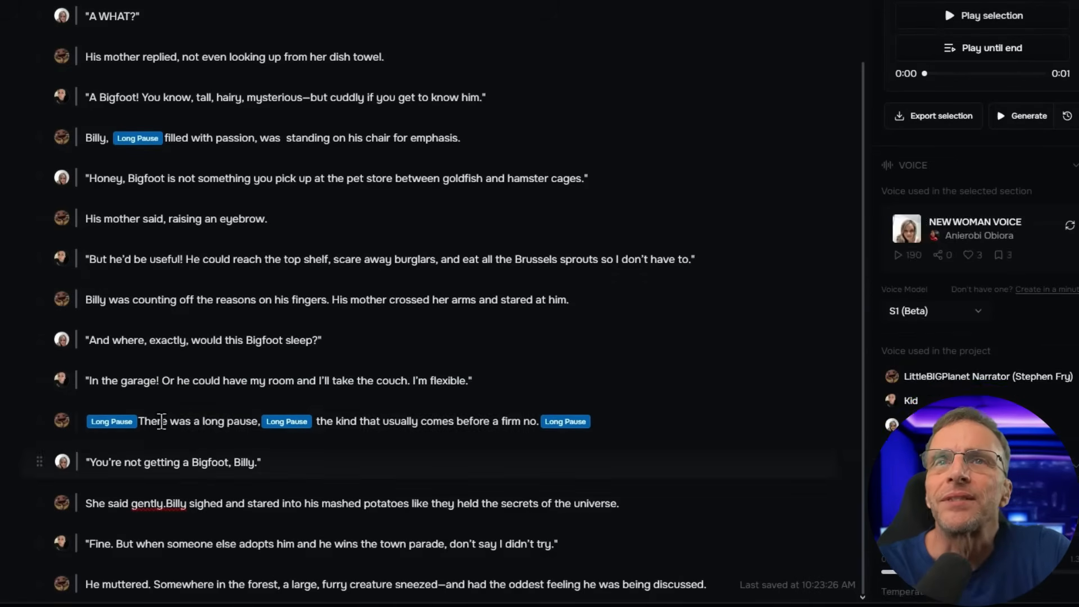
pyautogui.click(162, 421)
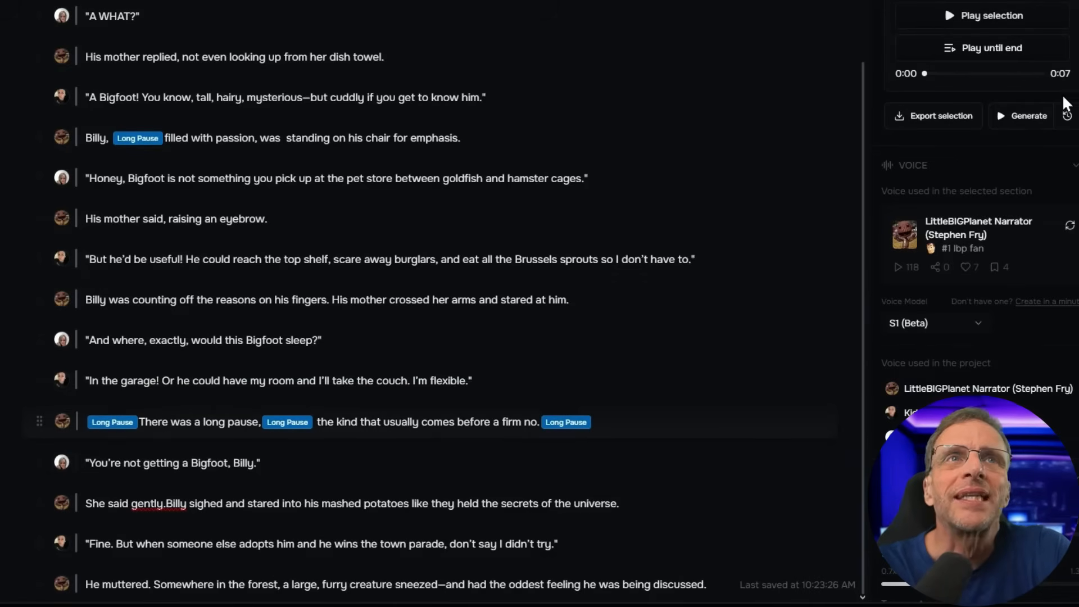
pyautogui.click(1028, 120)
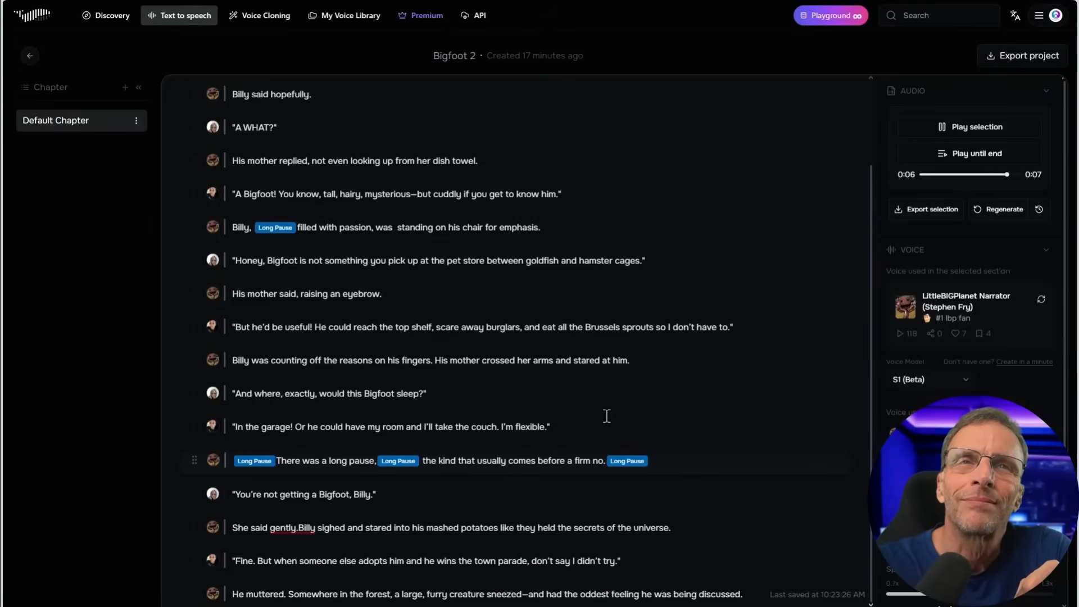
# Generate the mother's "You're not getting a Bigfoot, Billy." line, remove "She said gently." from the narrator's following line, and generate that line
pyautogui.click(245, 495)
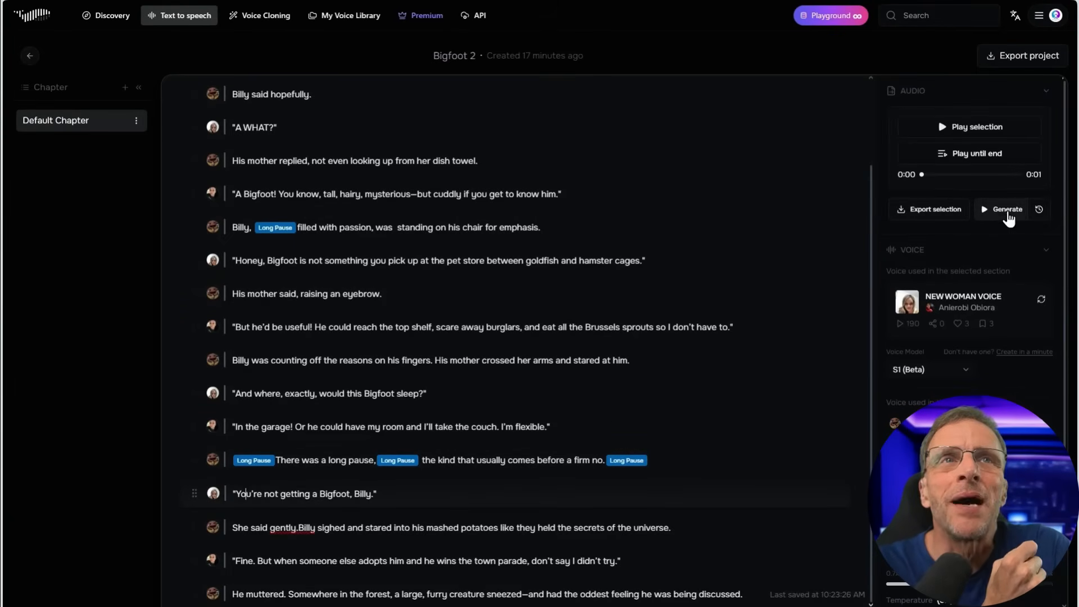
pyautogui.click(1008, 212)
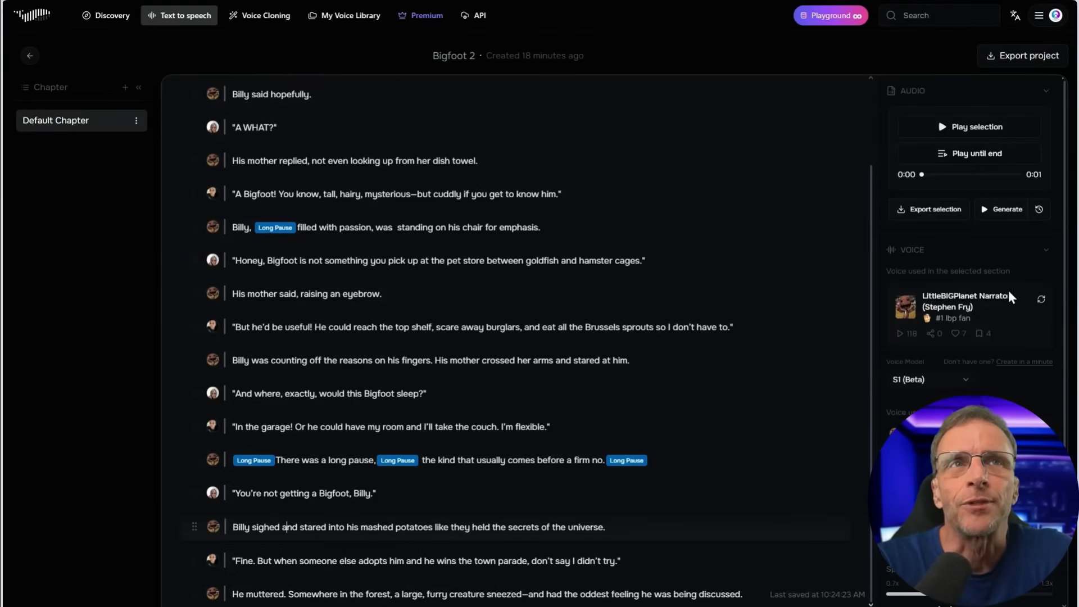
pyautogui.click(1001, 211)
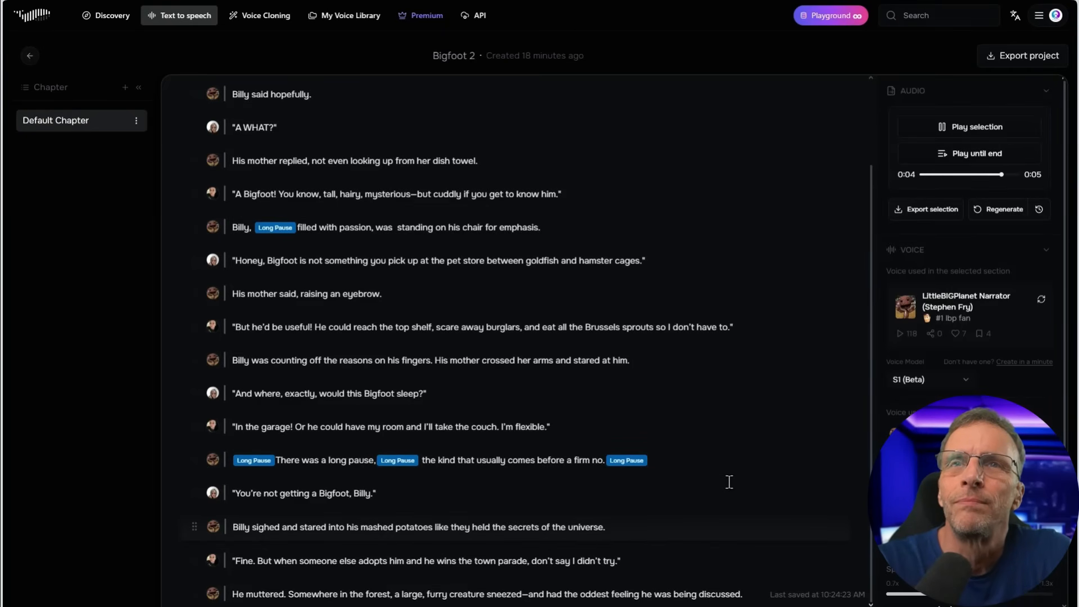
# In the kid's "Fine." line, insert a Sigh before "Fine.", a Long Pause after it, and a Pause before "don't say I didn't try."
pyautogui.click(256, 560)
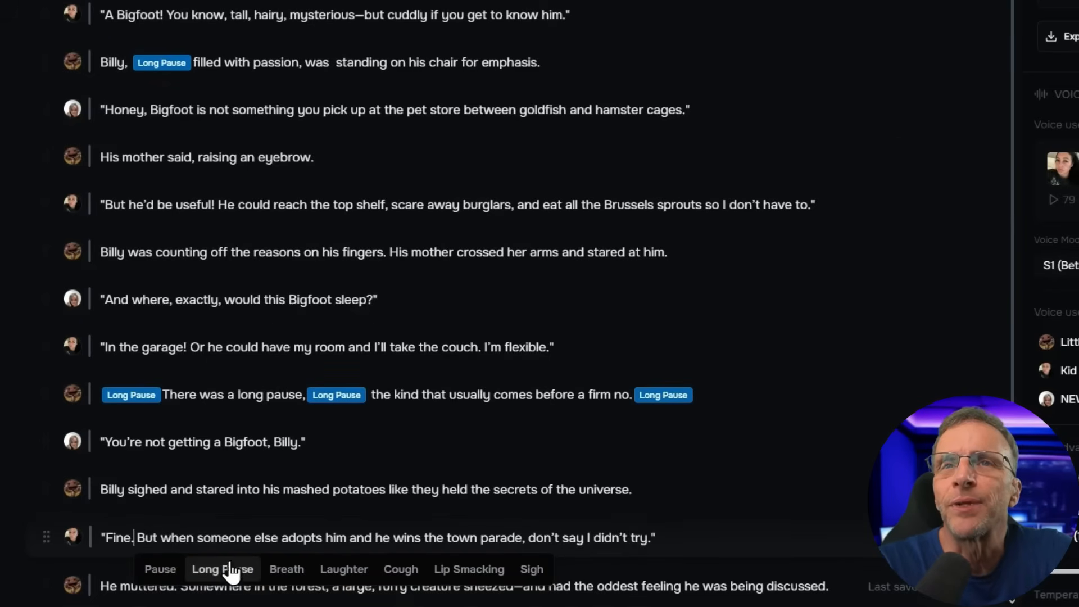
pyautogui.click(223, 569)
pyautogui.click(107, 538)
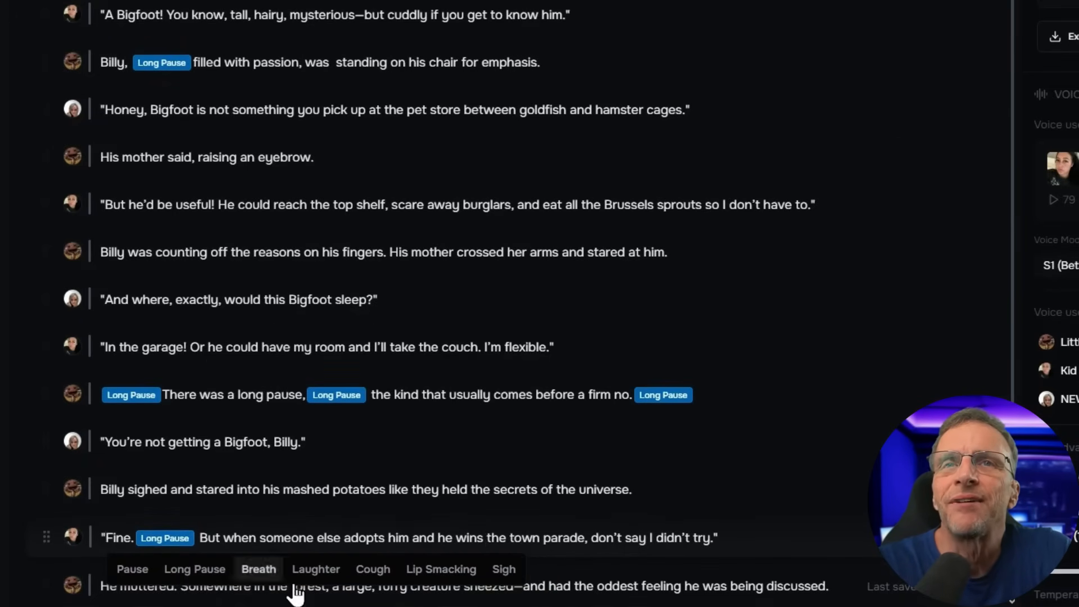
pyautogui.click(508, 578)
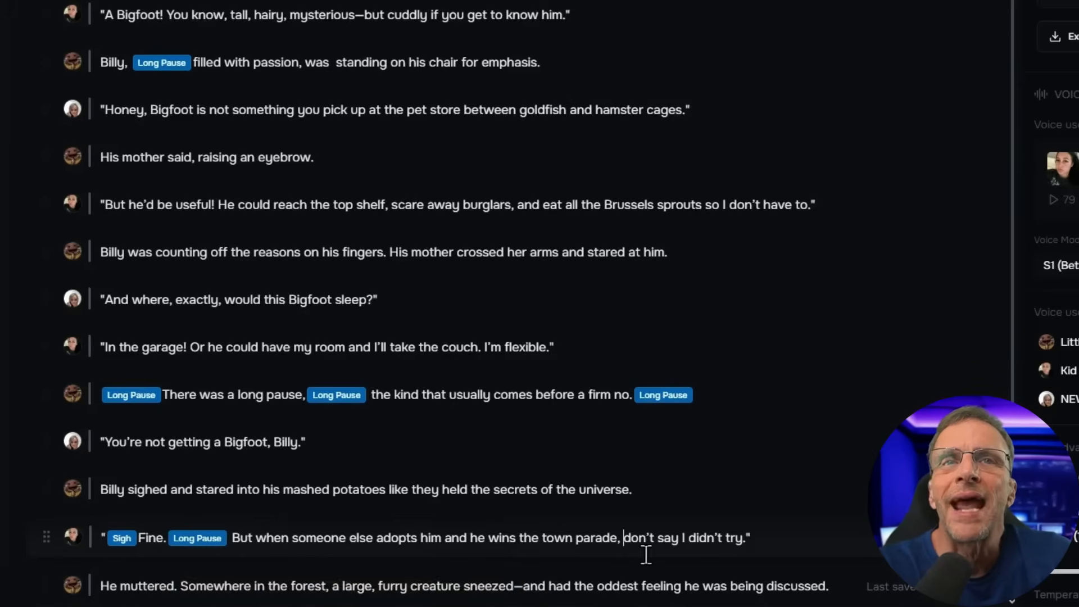
pyautogui.click(626, 536)
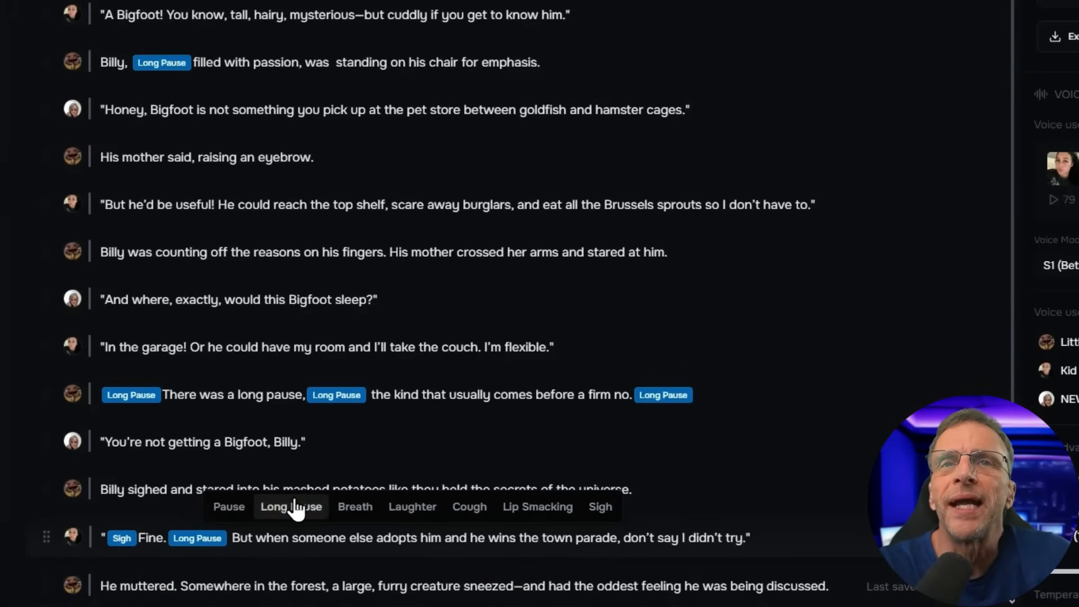
pyautogui.click(231, 510)
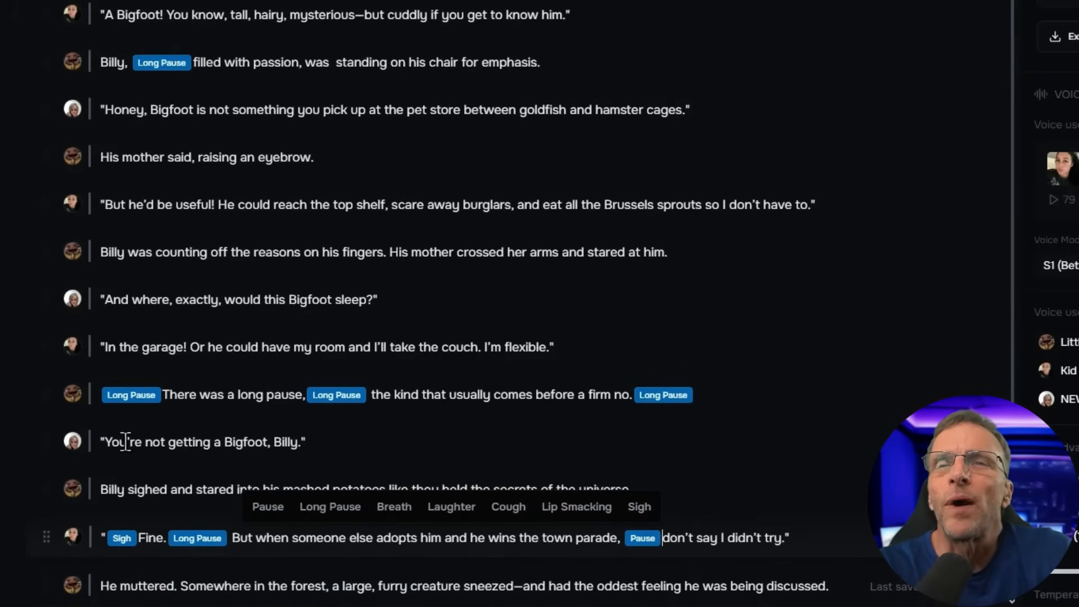
# Insert Laughter before the mother's "You're not getting a Bigfoot, Billy." and generate both that line and the kid's "Fine." line
pyautogui.click(105, 442)
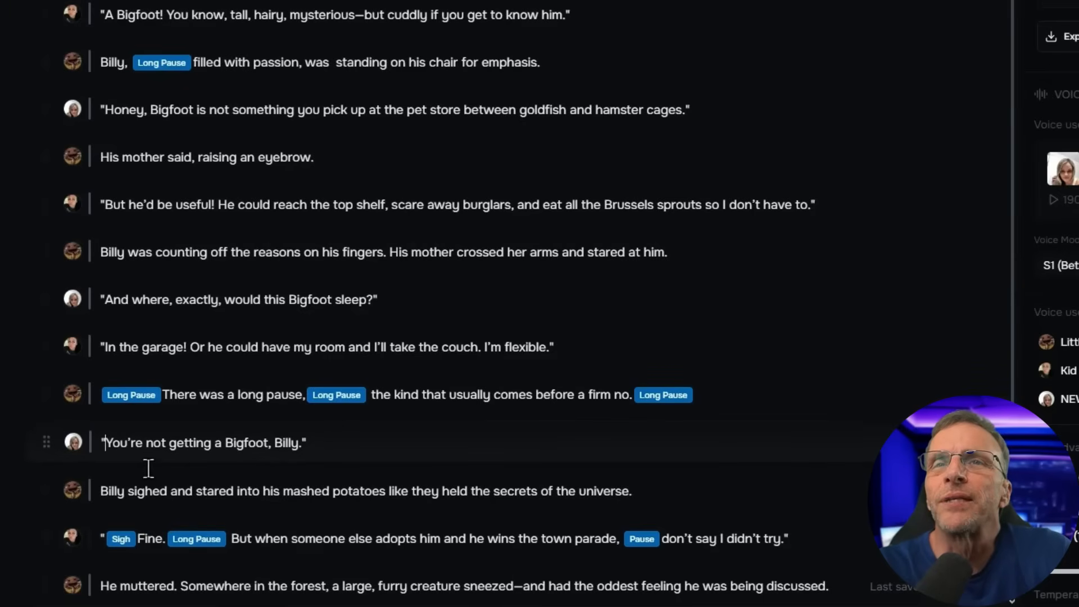
pyautogui.click(107, 442)
pyautogui.click(316, 476)
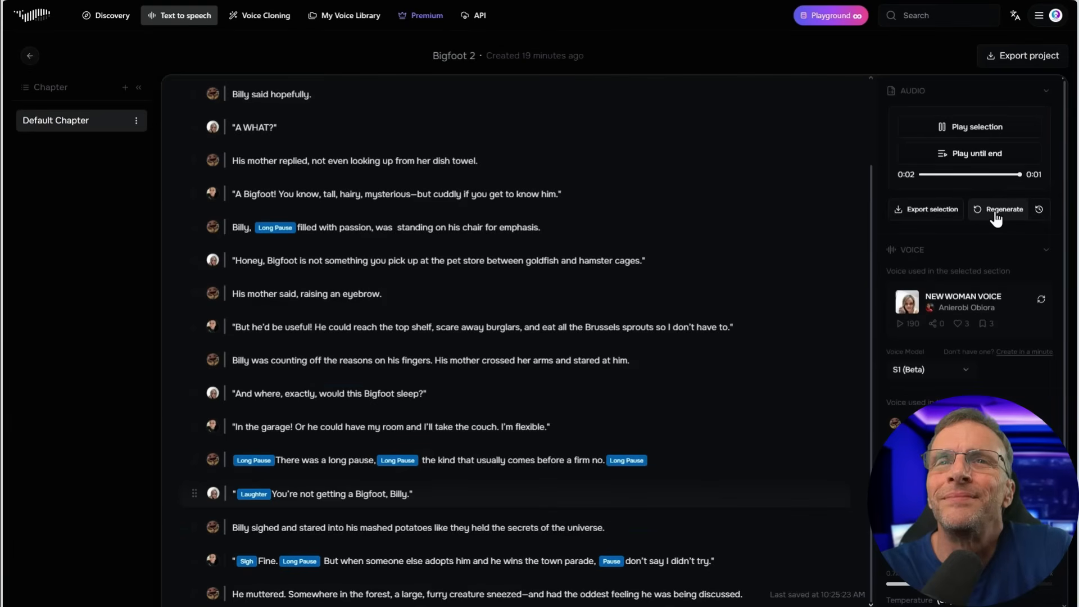
pyautogui.click(367, 549)
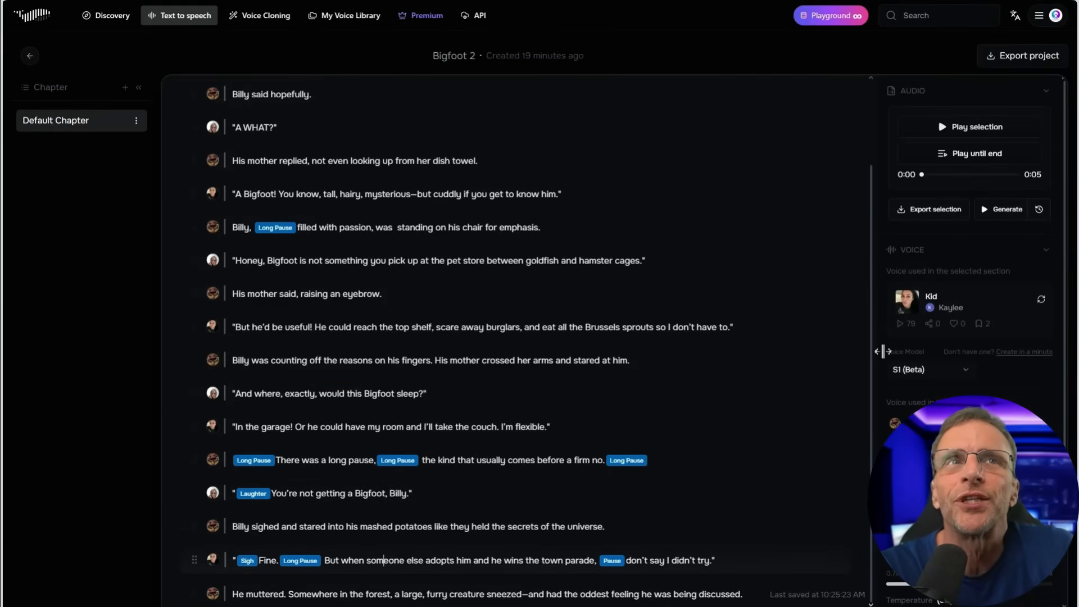
pyautogui.click(996, 210)
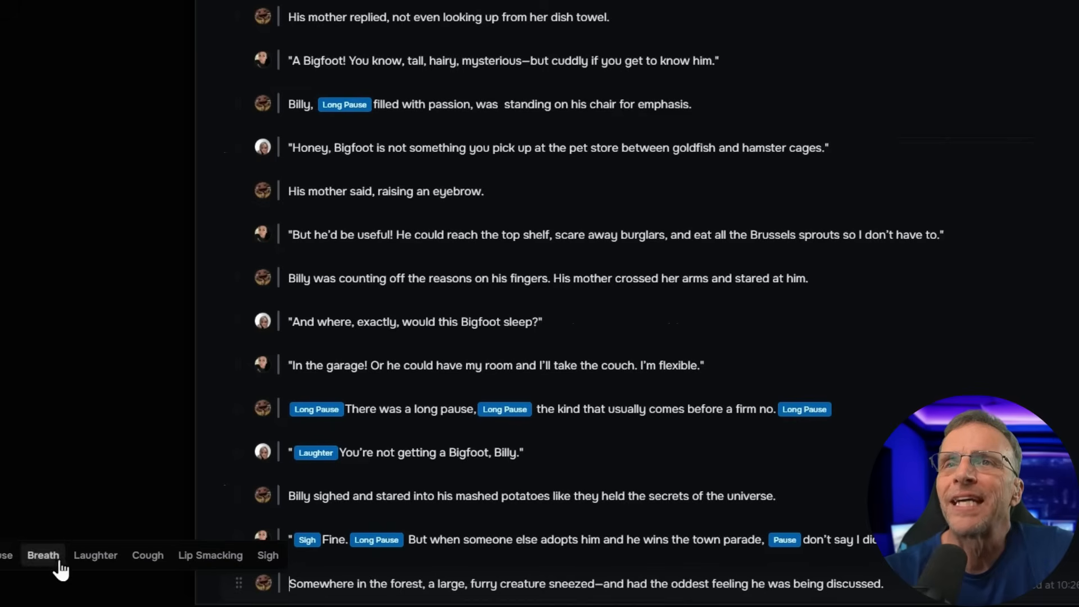
# In the narrator's last line, insert two Long Pauses before "Somewhere", a Long Pause after "forest," and a Cough after "sneezed"
pyautogui.click(15, 557)
pyautogui.click(43, 555)
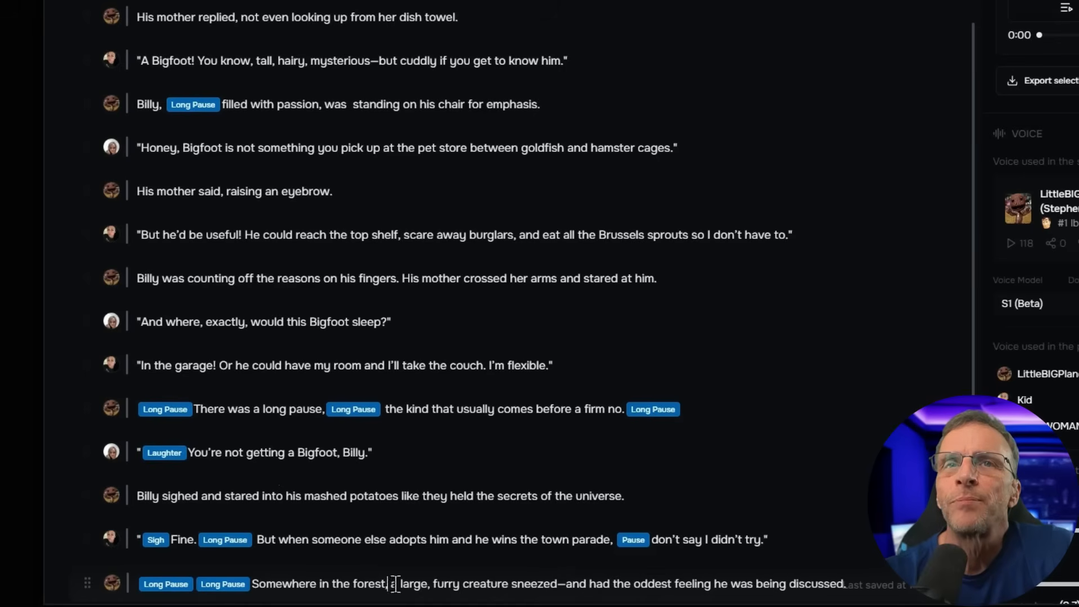
pyautogui.click(390, 585)
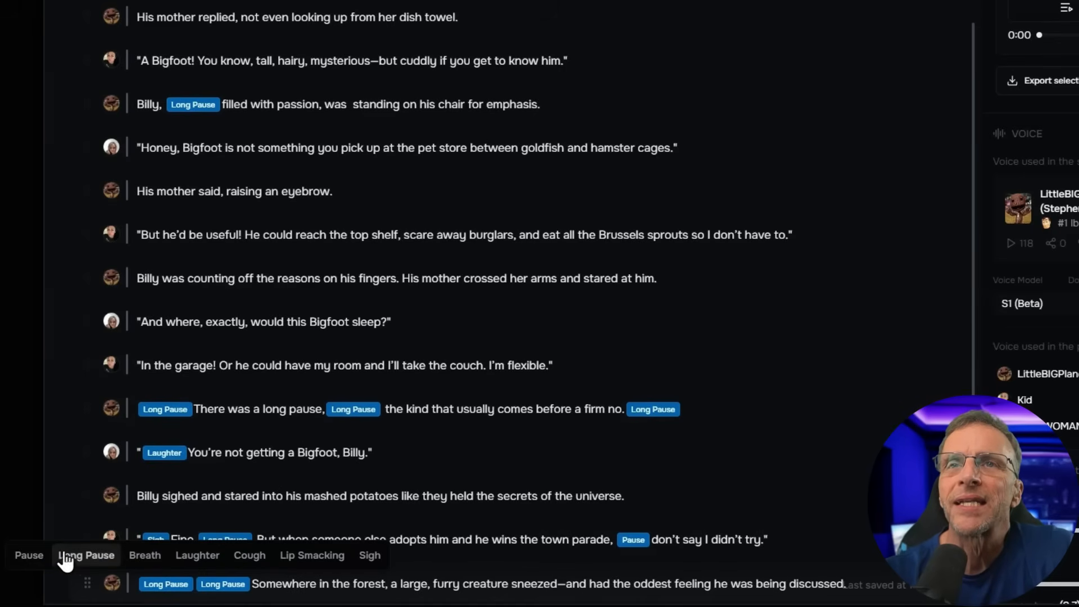
pyautogui.click(79, 557)
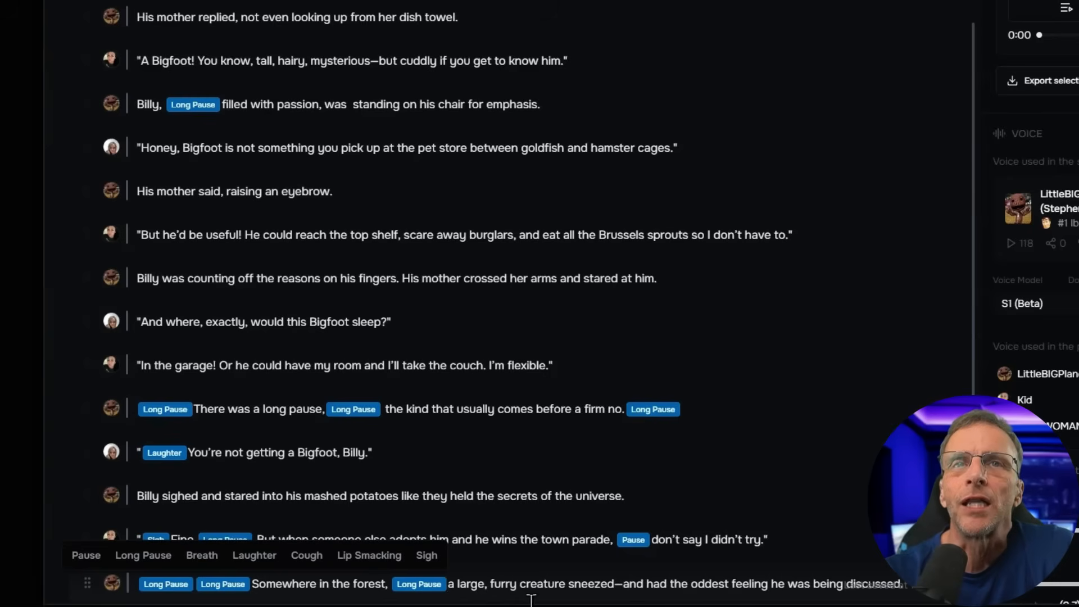
pyautogui.click(617, 583)
pyautogui.click(475, 556)
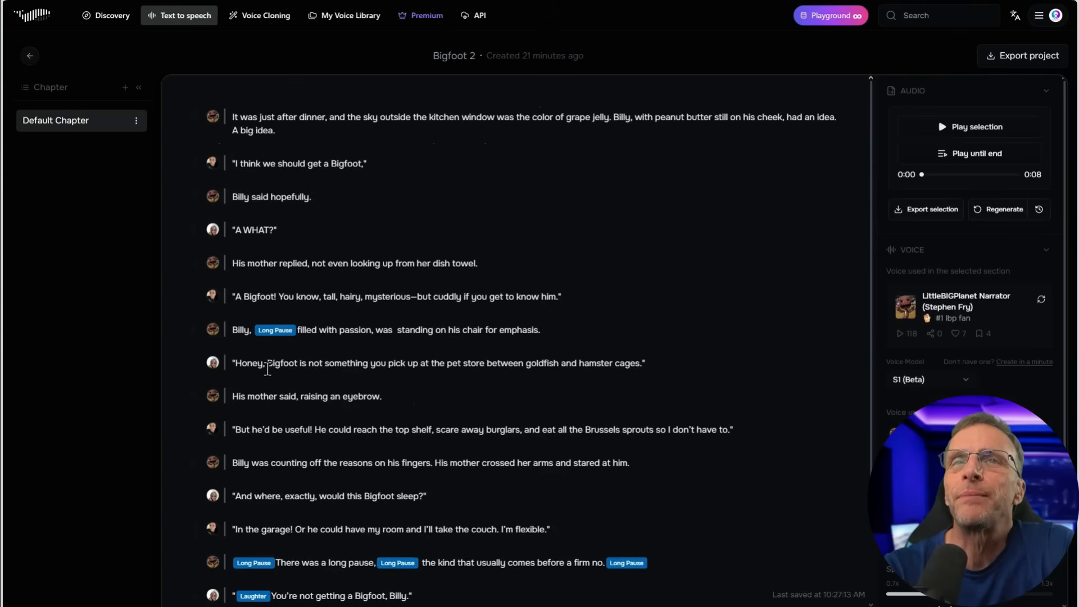
# Insert two Laughter effects after "Honey," in the mother's pet store line and regenerate it
pyautogui.click(268, 368)
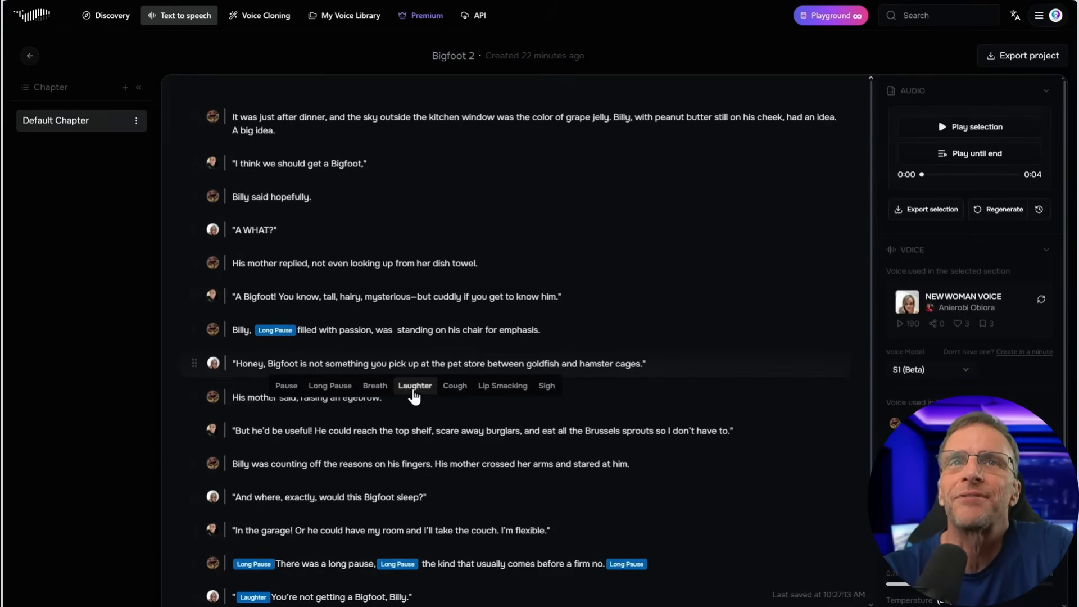
pyautogui.click(414, 385)
pyautogui.click(1012, 210)
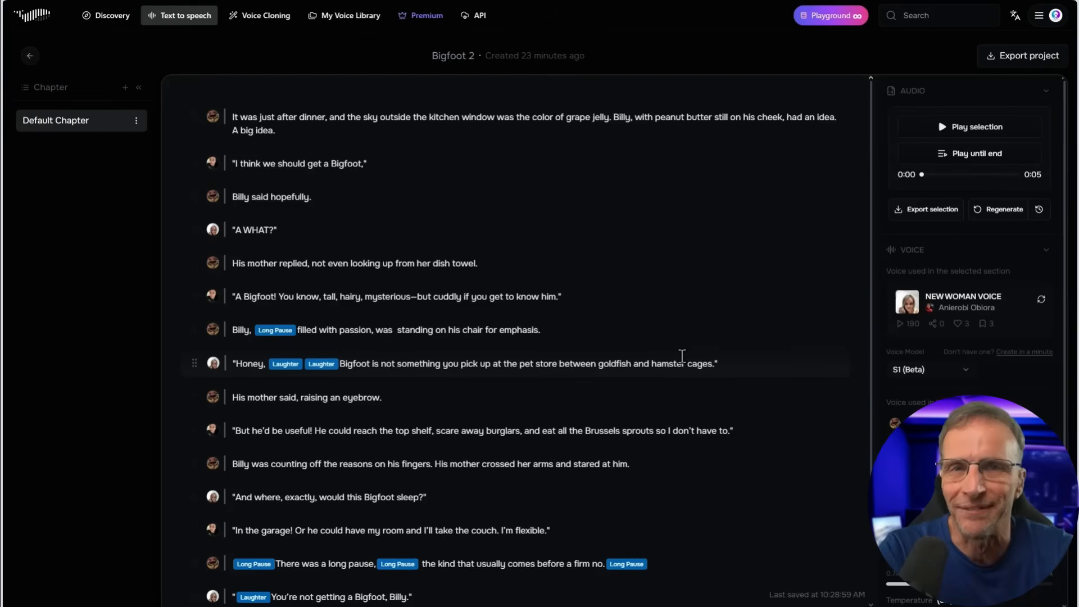
# Export the project's Default Chapter audio without subtitles and download the finished file
pyautogui.click(254, 119)
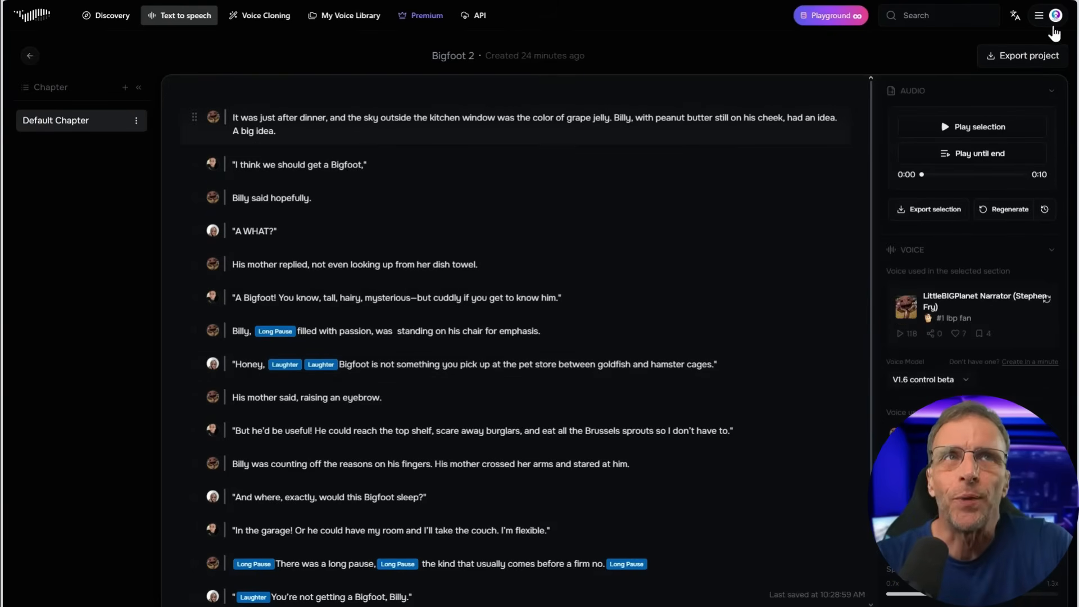
pyautogui.click(1003, 55)
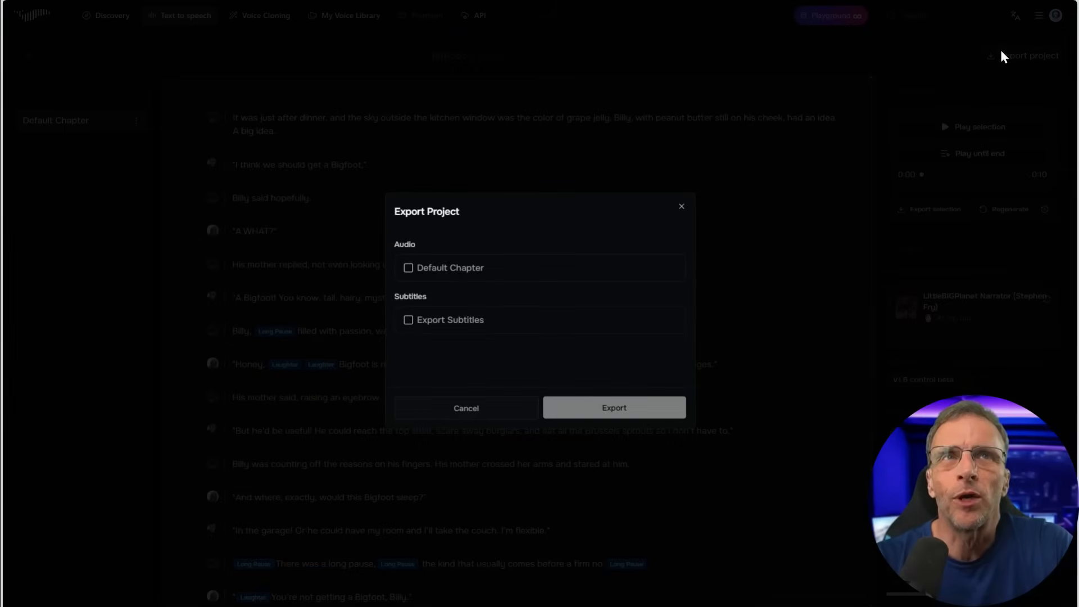
pyautogui.click(409, 268)
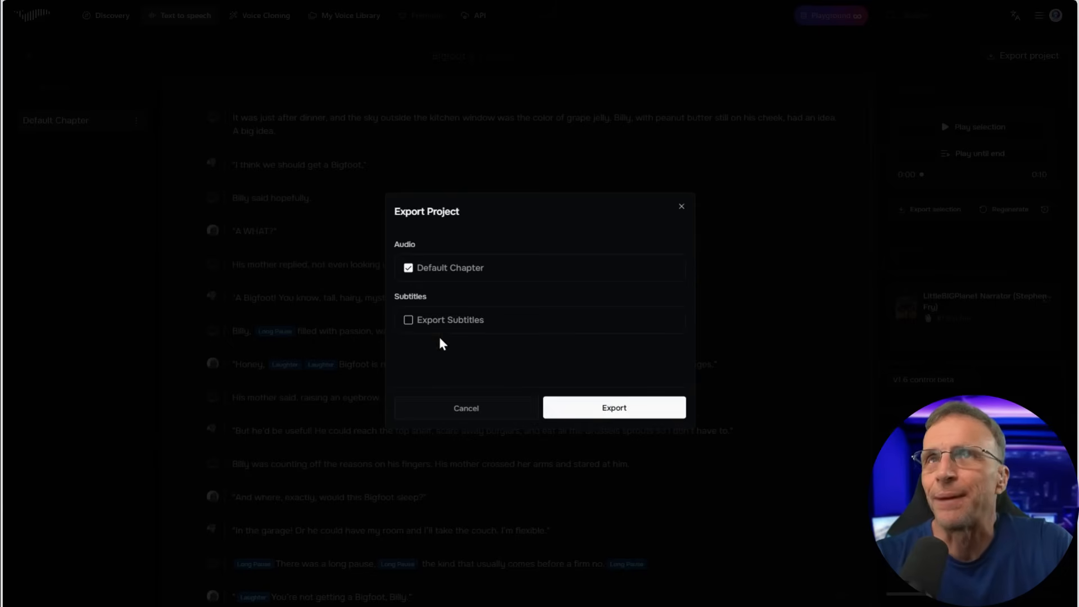
pyautogui.click(632, 418)
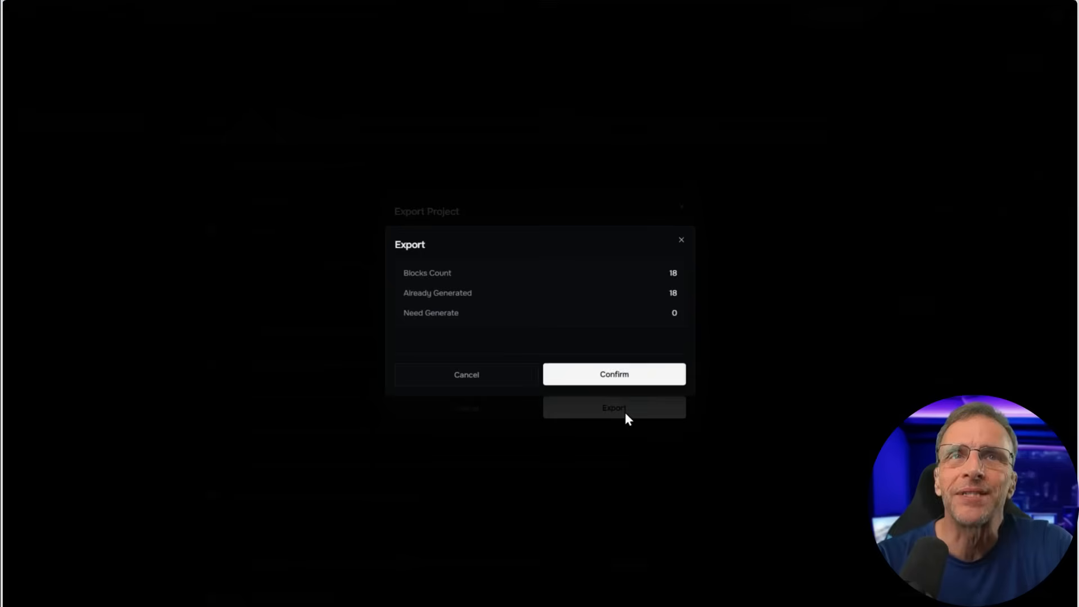
pyautogui.click(605, 376)
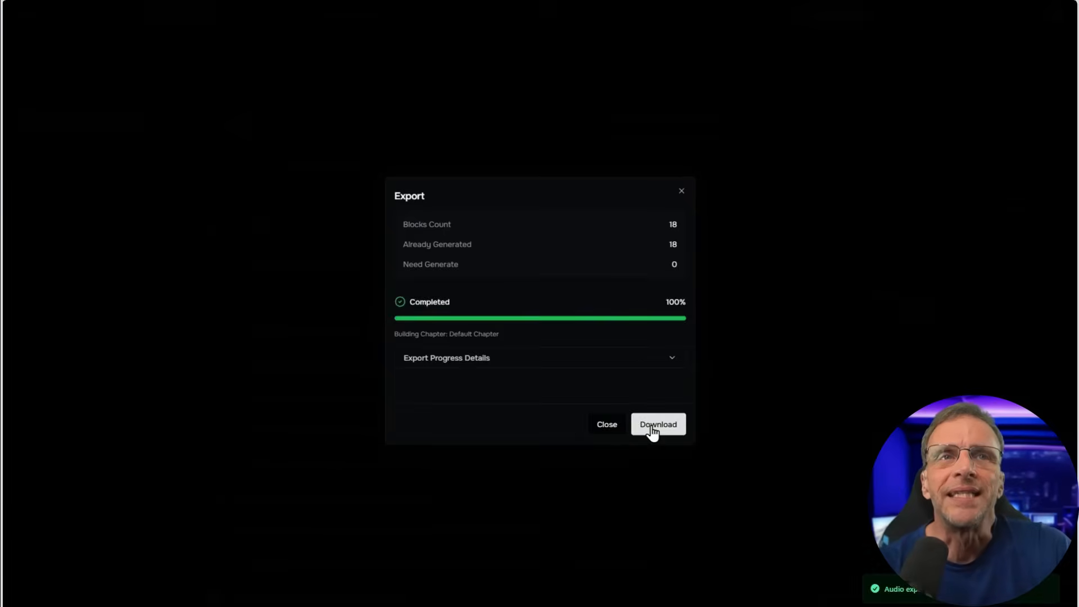
pyautogui.click(652, 428)
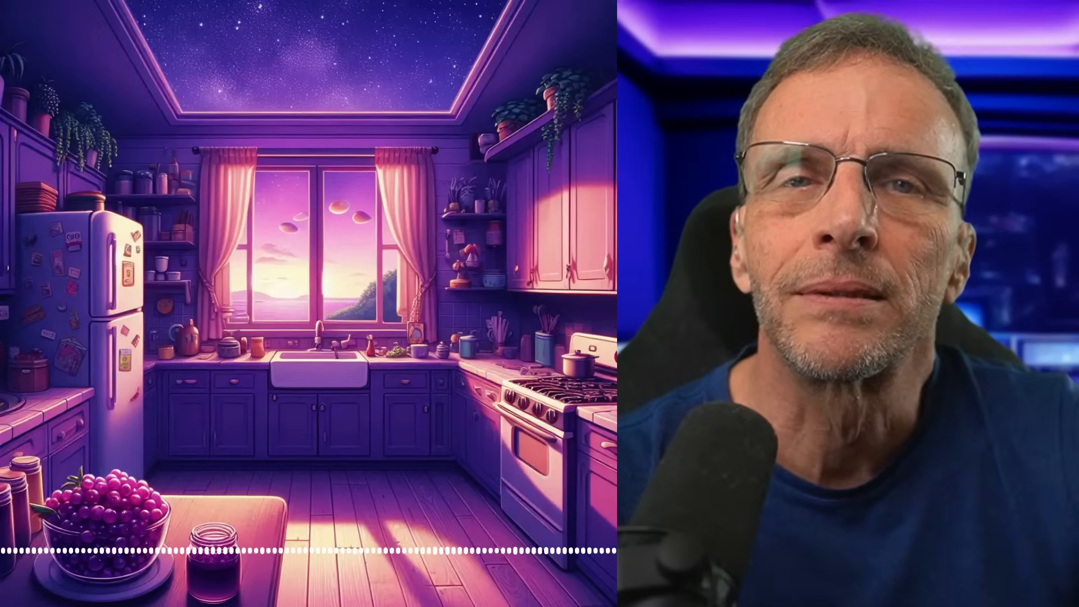